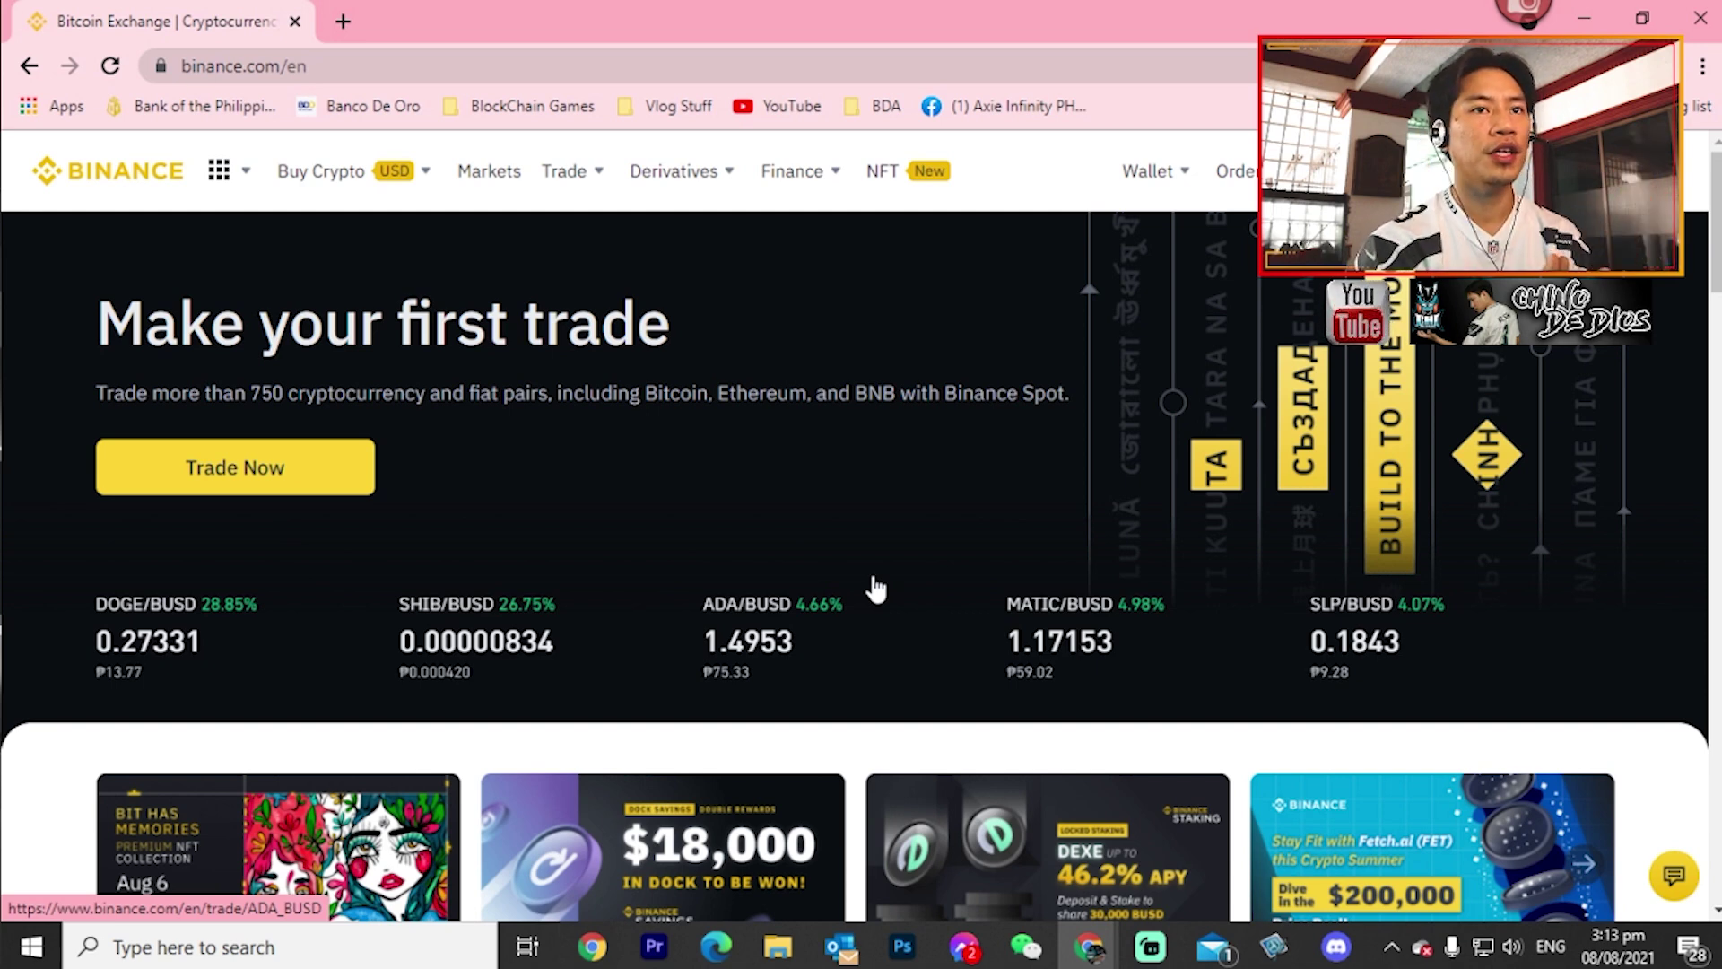
# - Open Binance's P2P Trading marketplace from the Buy Crypto menu
pyautogui.moveTo(325, 188)
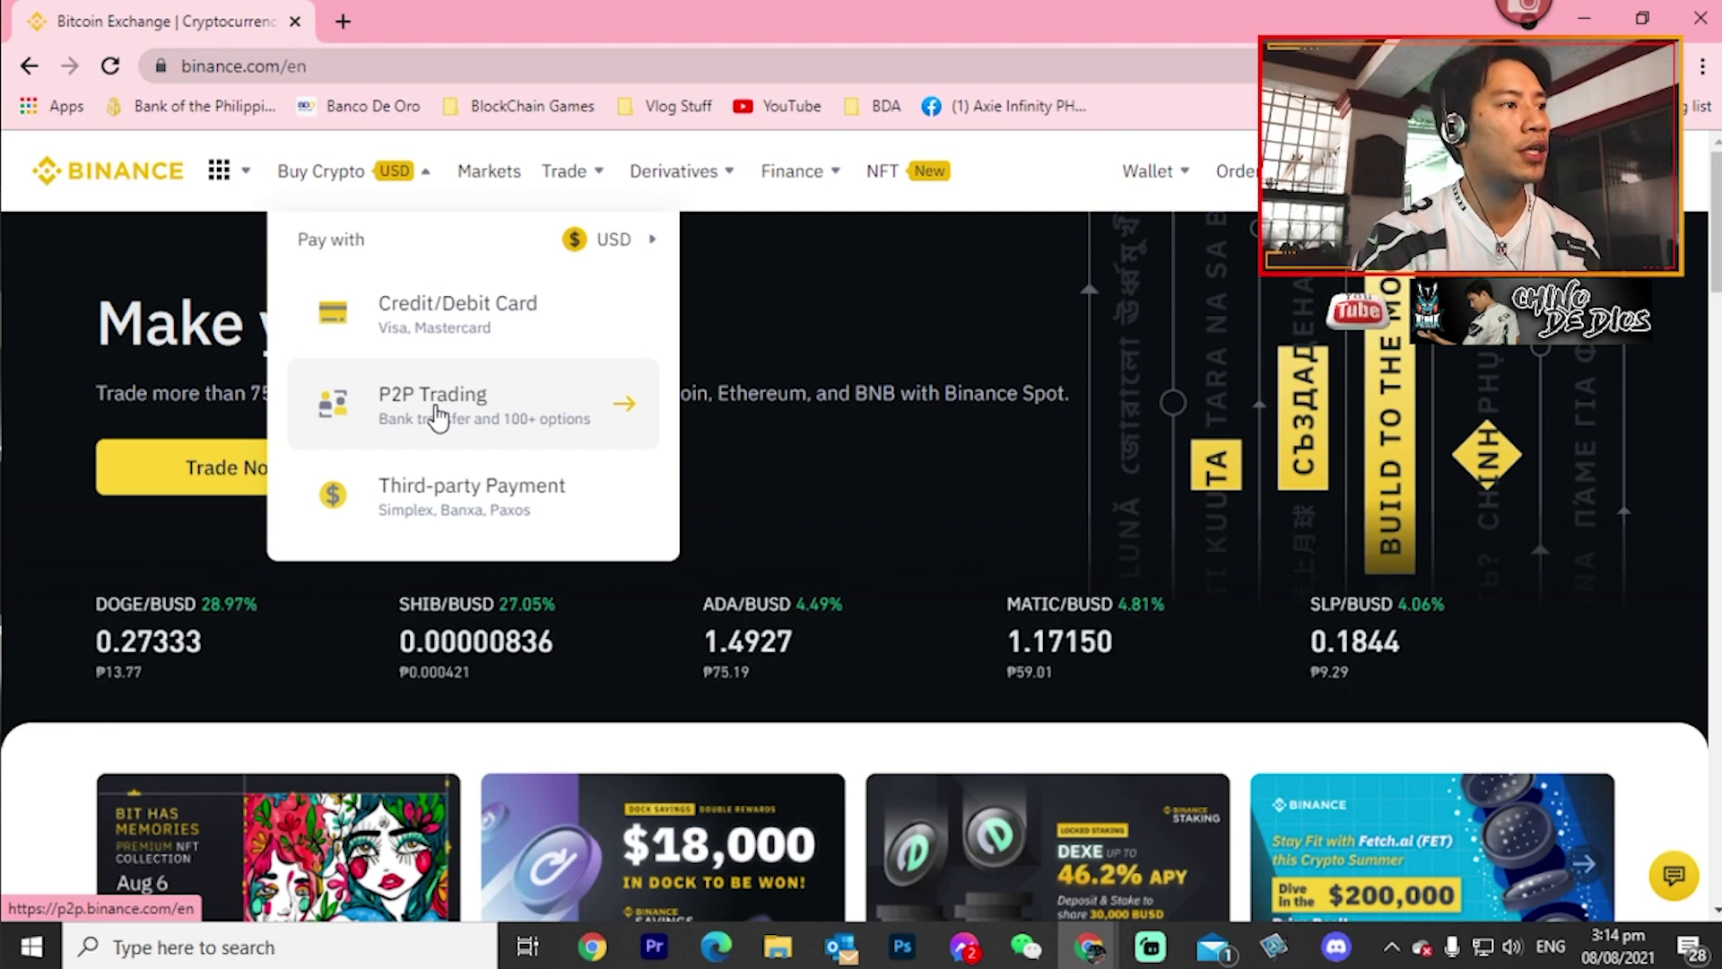
pyautogui.click(437, 417)
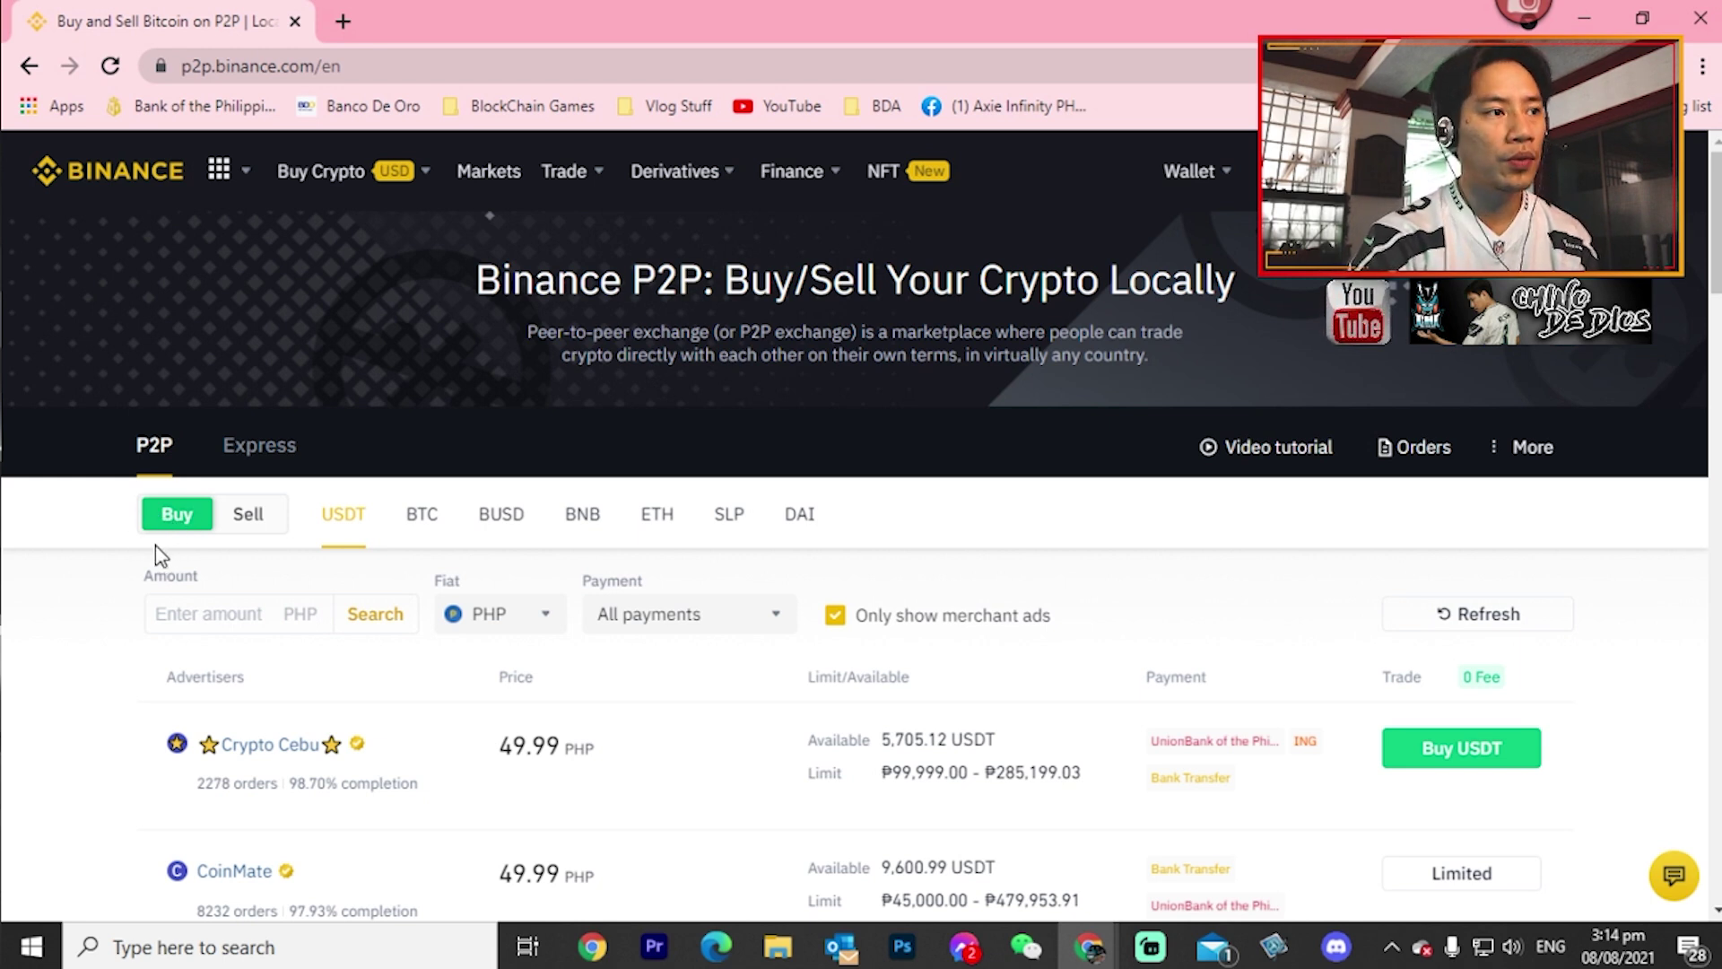
# - Show the BNB P2P offers priced in USD and accept the risk notice
pyautogui.click(580, 522)
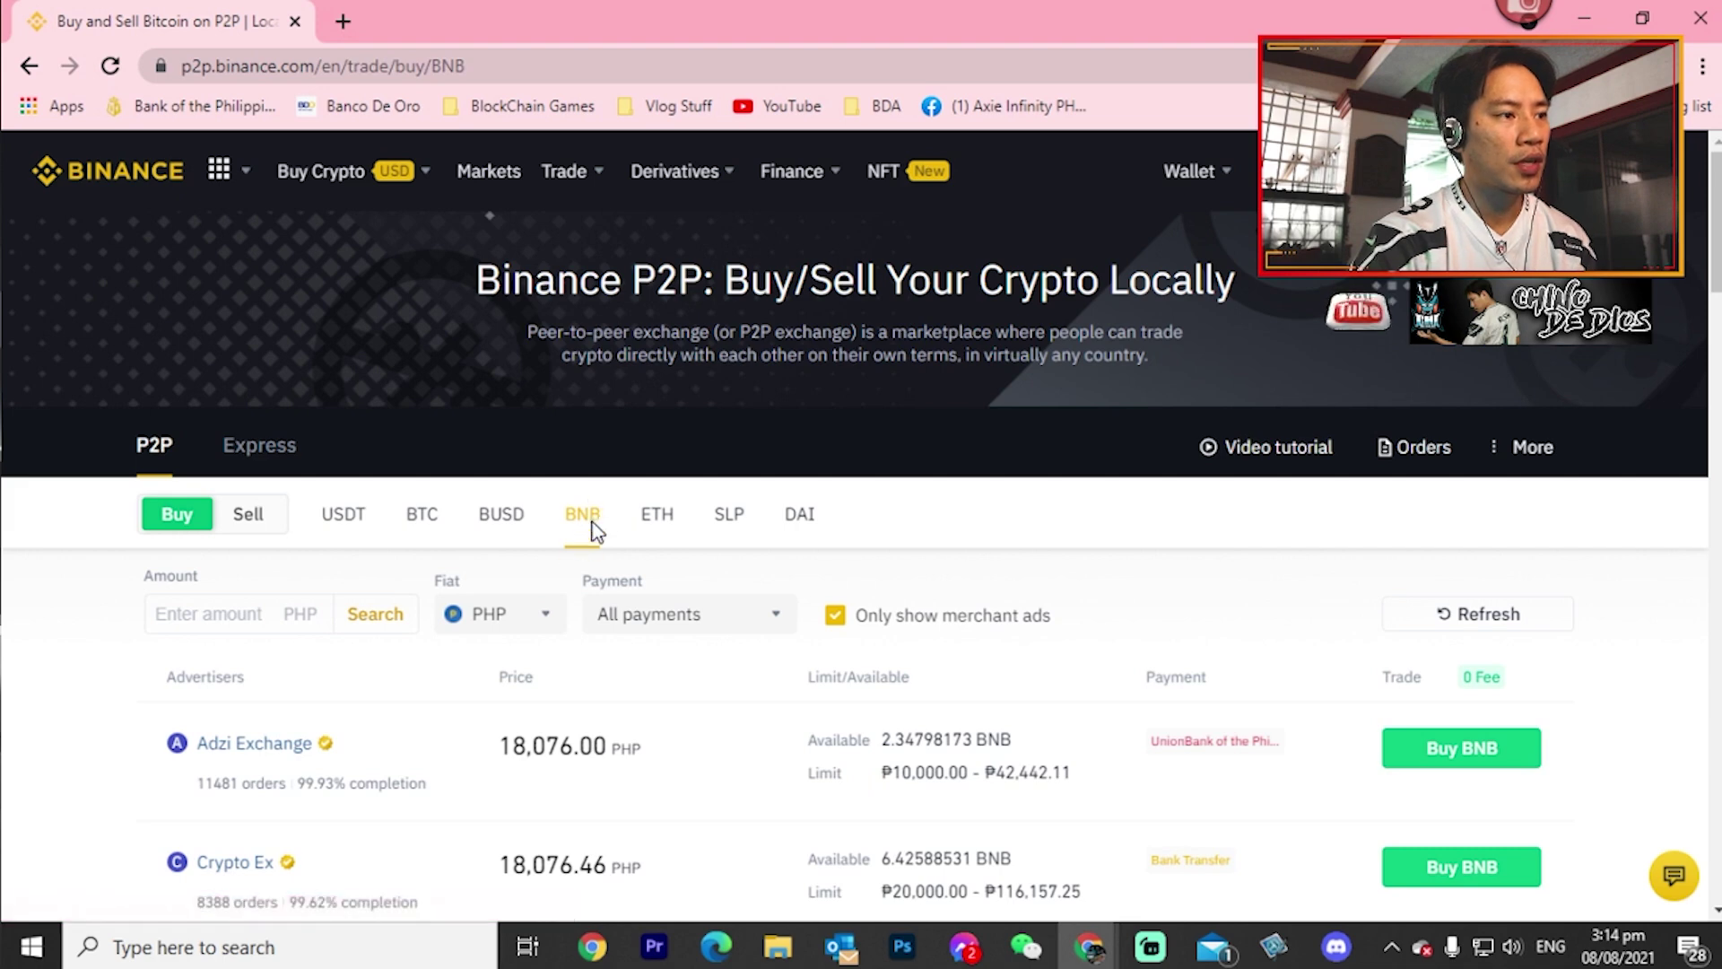
pyautogui.click(545, 619)
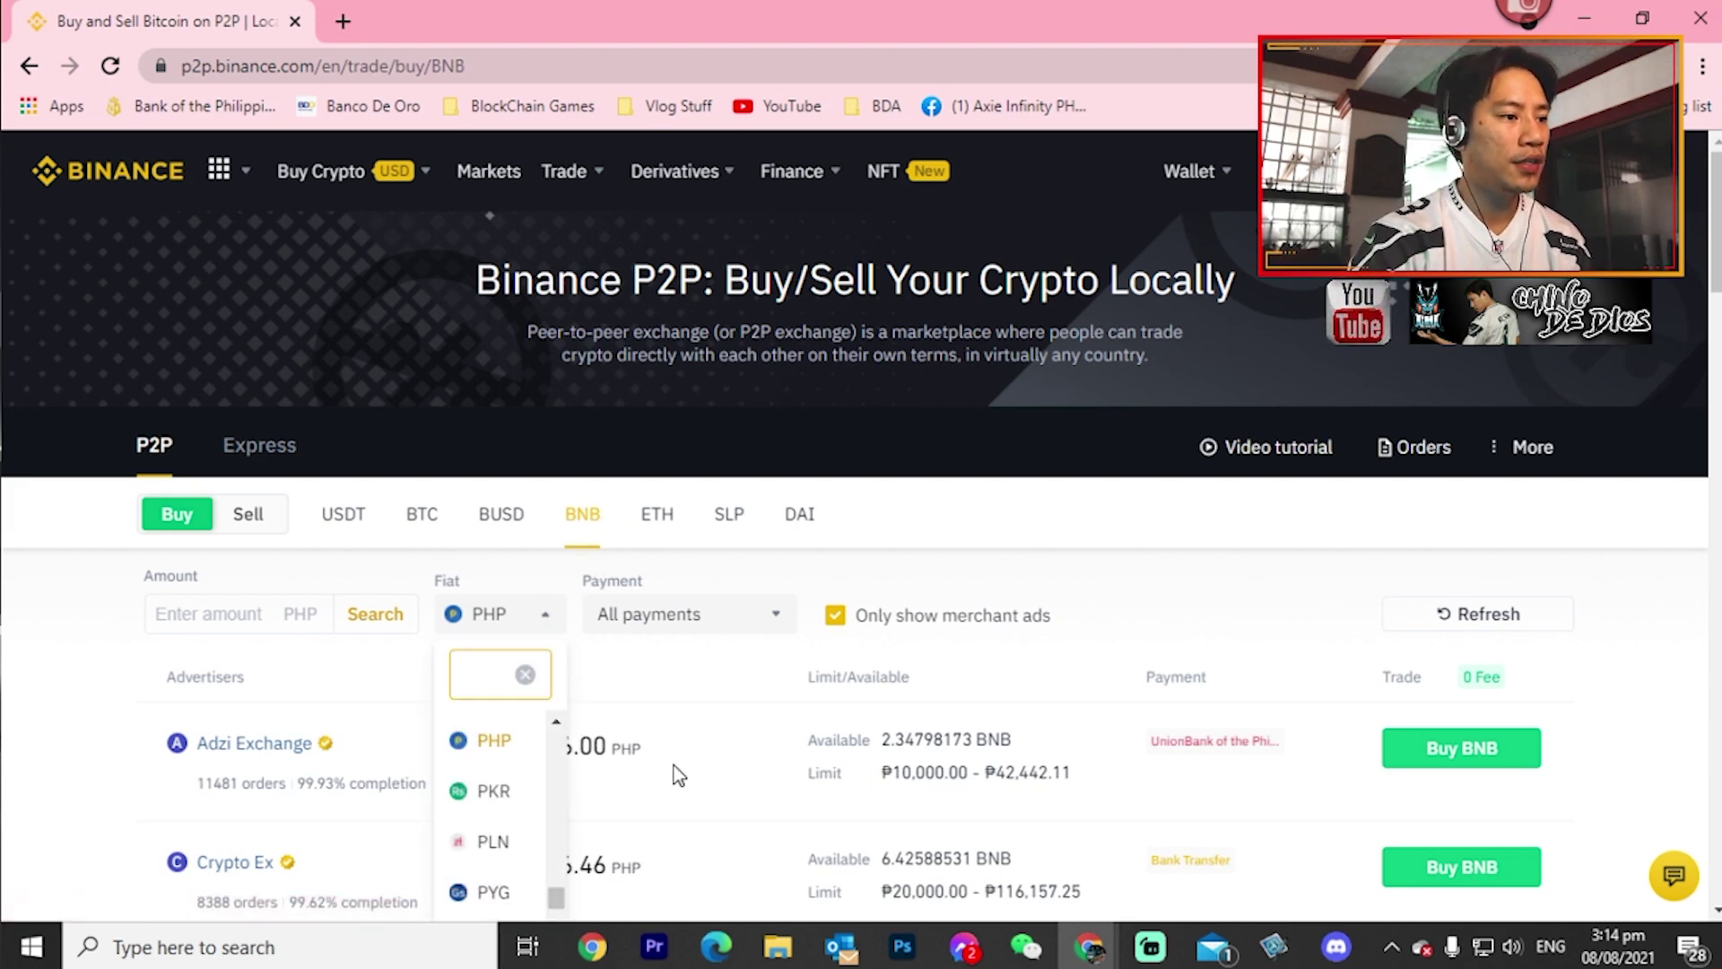
pyautogui.scroll(-3, 695, 770)
pyautogui.moveTo(556, 646); pyautogui.dragTo(547, 703)
pyautogui.click(496, 628)
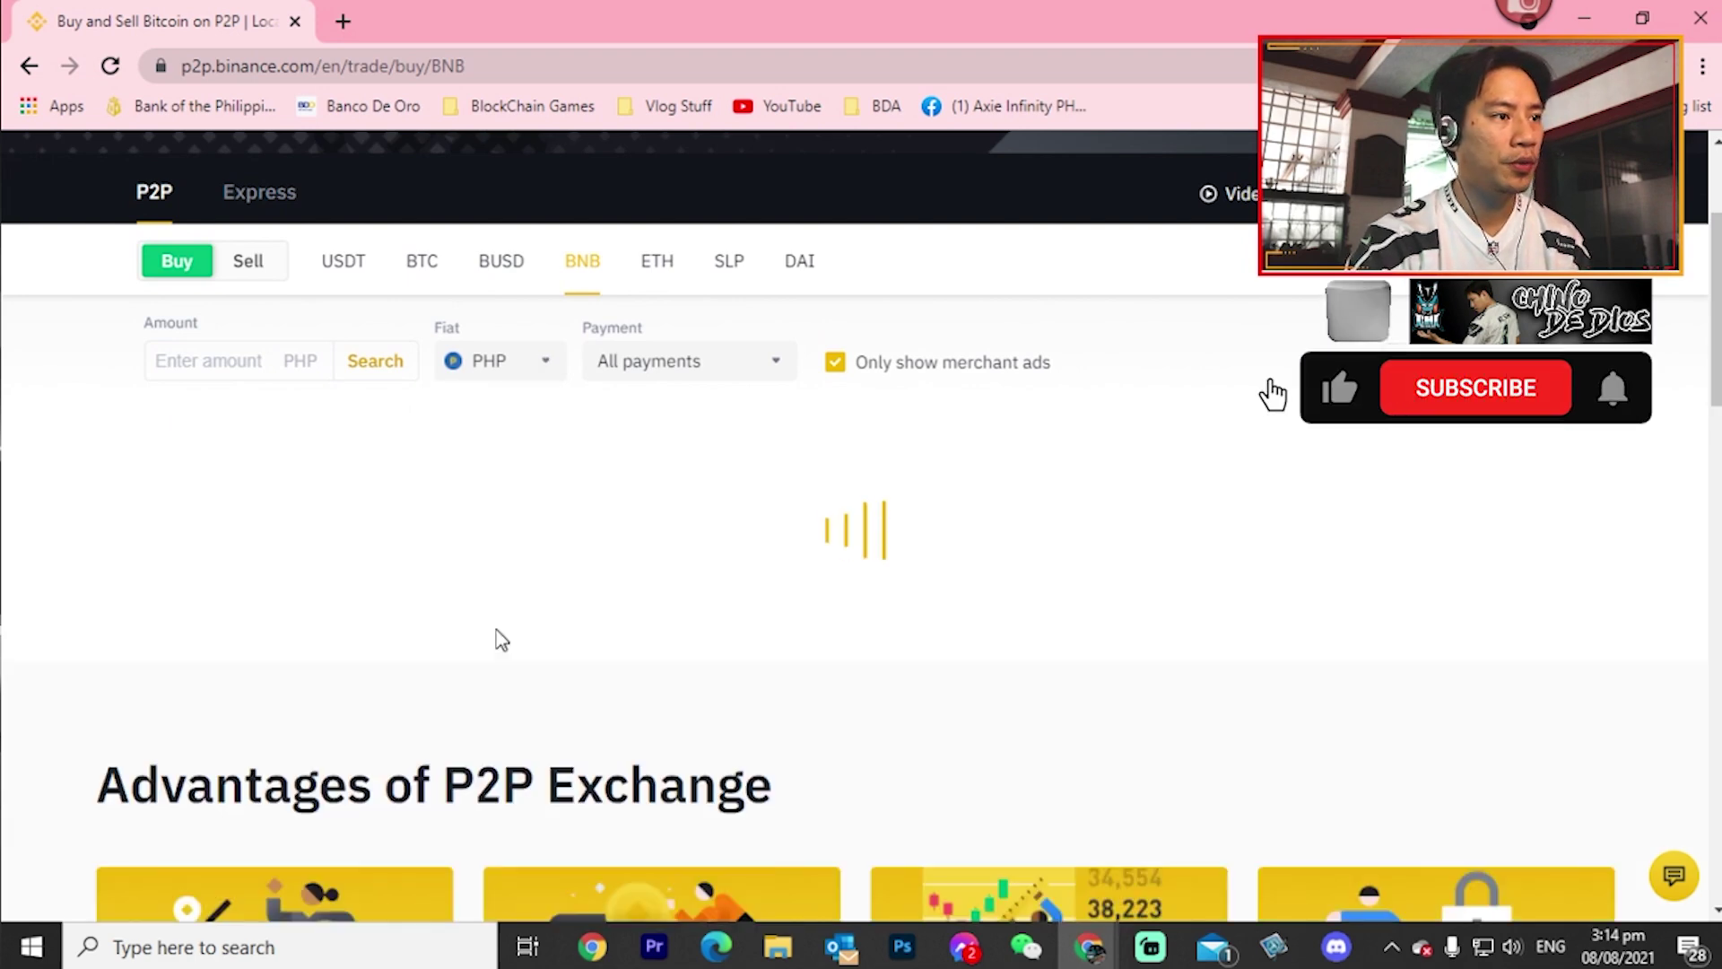
pyautogui.scroll(-10, 498, 639)
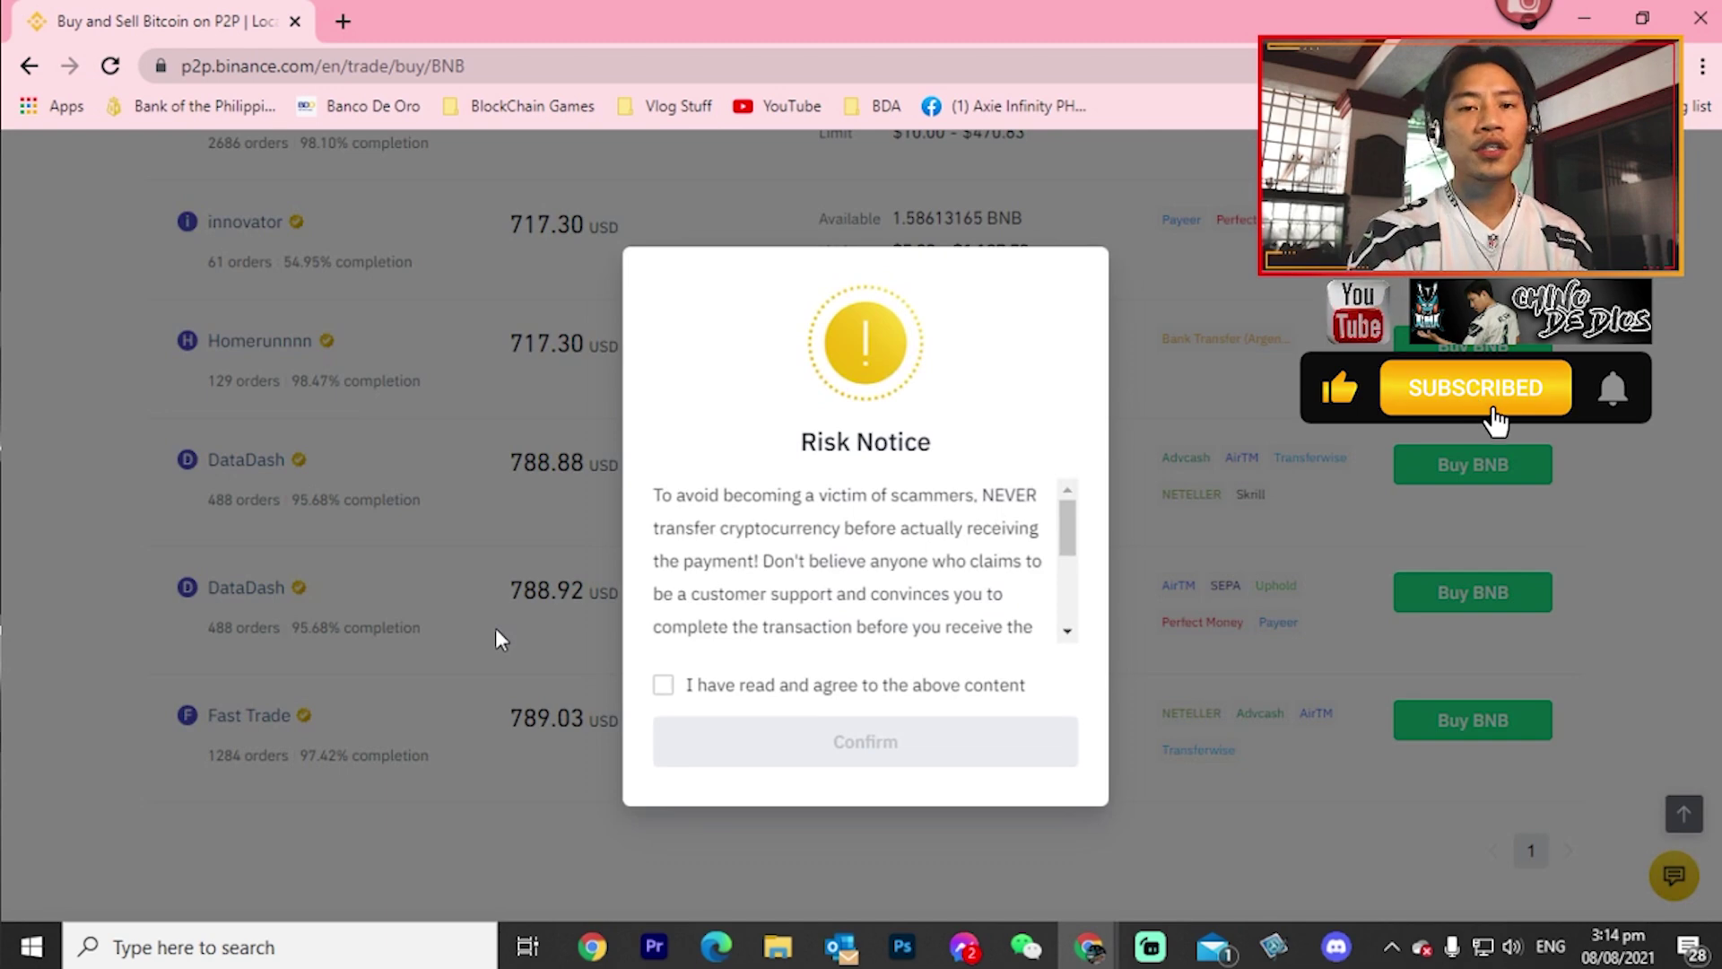
pyautogui.click(663, 686)
pyautogui.click(772, 742)
pyautogui.scroll(2, 511, 658)
pyautogui.scroll(4, 496, 655)
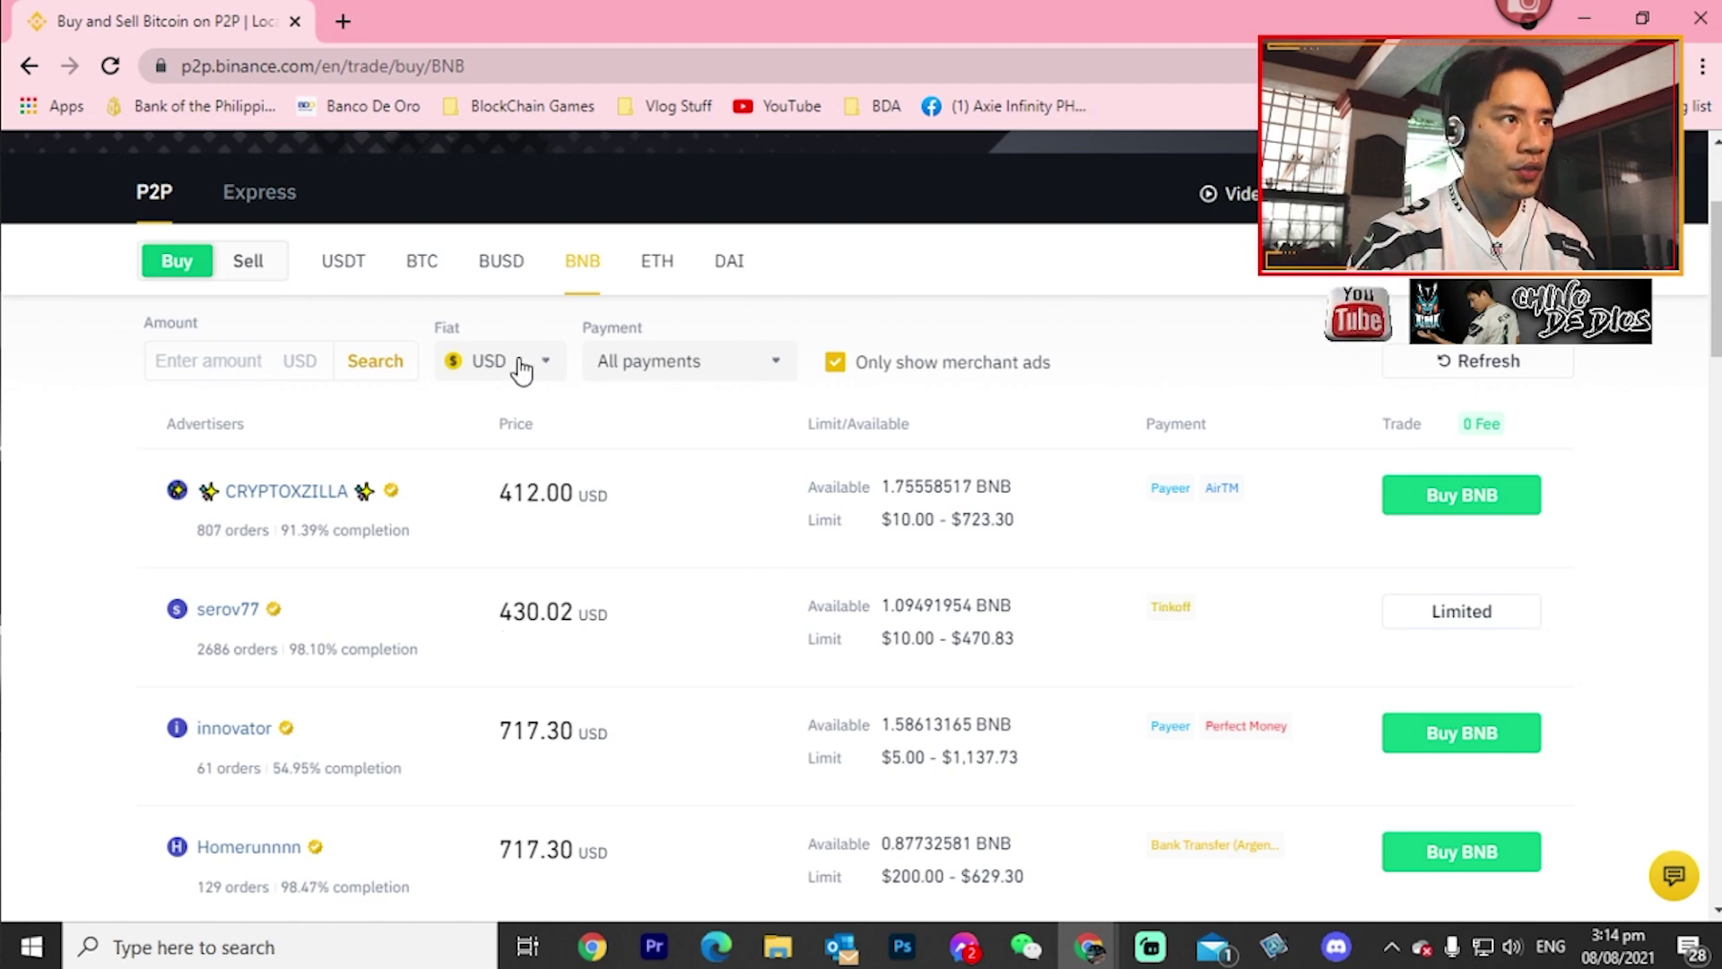
# - Browse the payment methods, then switch the fiat currency back to PHP
pyautogui.click(752, 382)
pyautogui.scroll(-15, 678, 556)
pyautogui.scroll(-10, 680, 557)
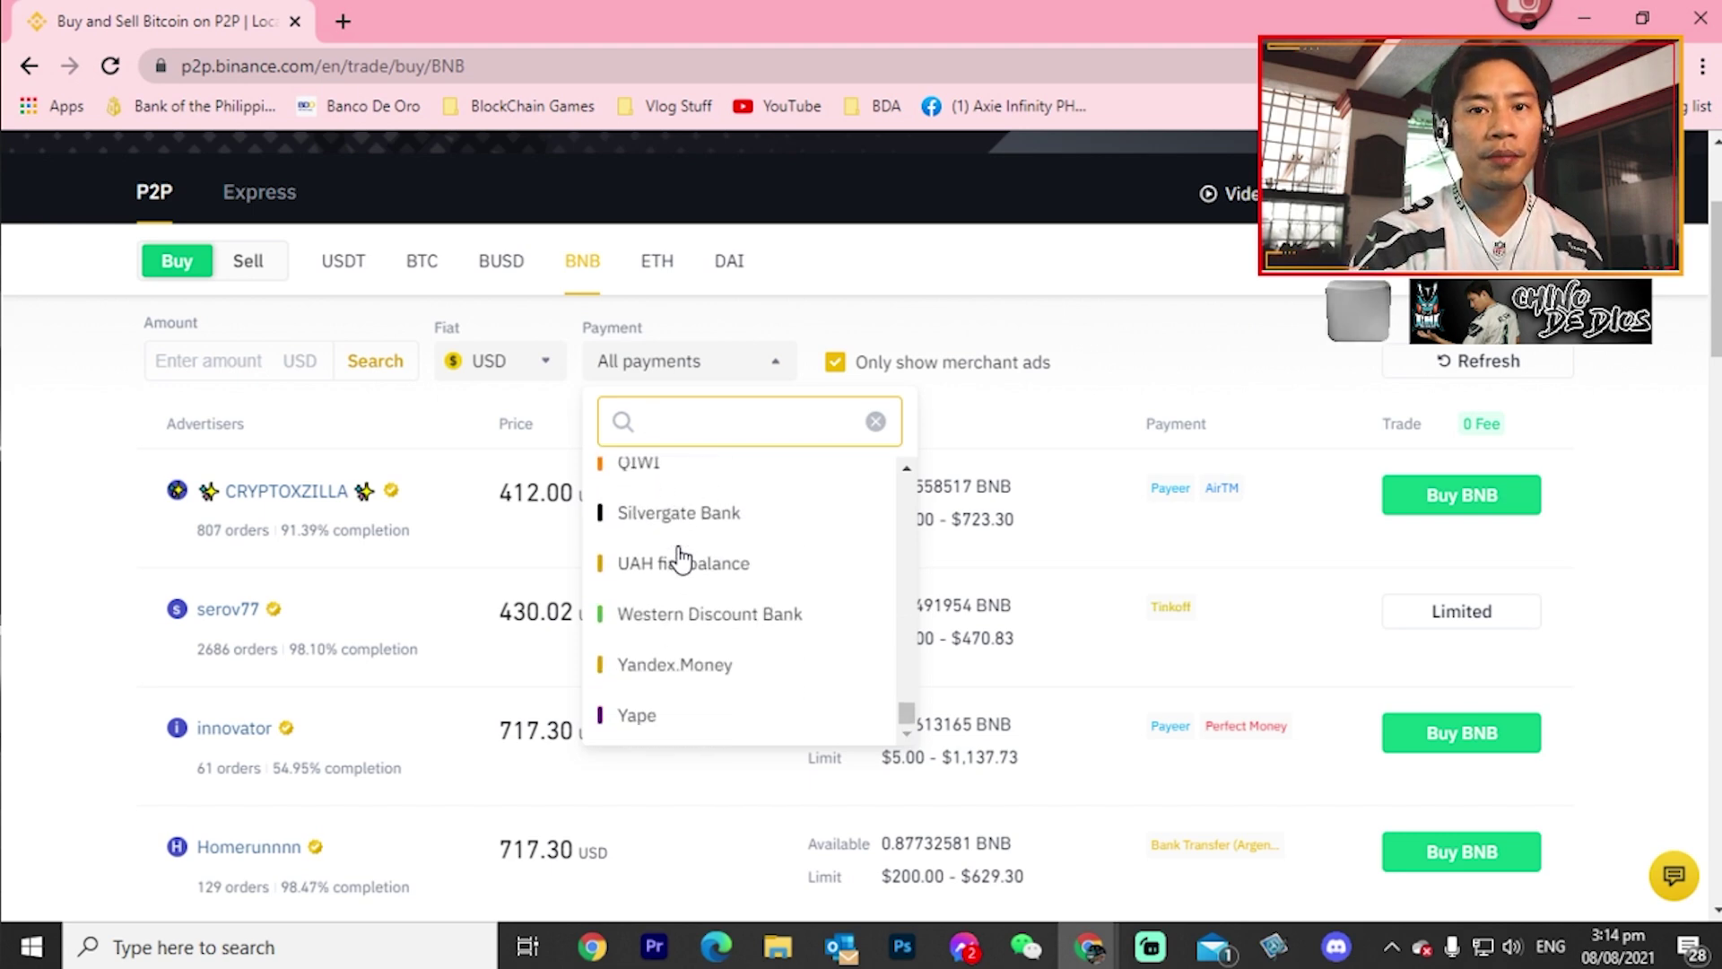
pyautogui.scroll(-4, 607, 511)
pyautogui.scroll(7, 451, 525)
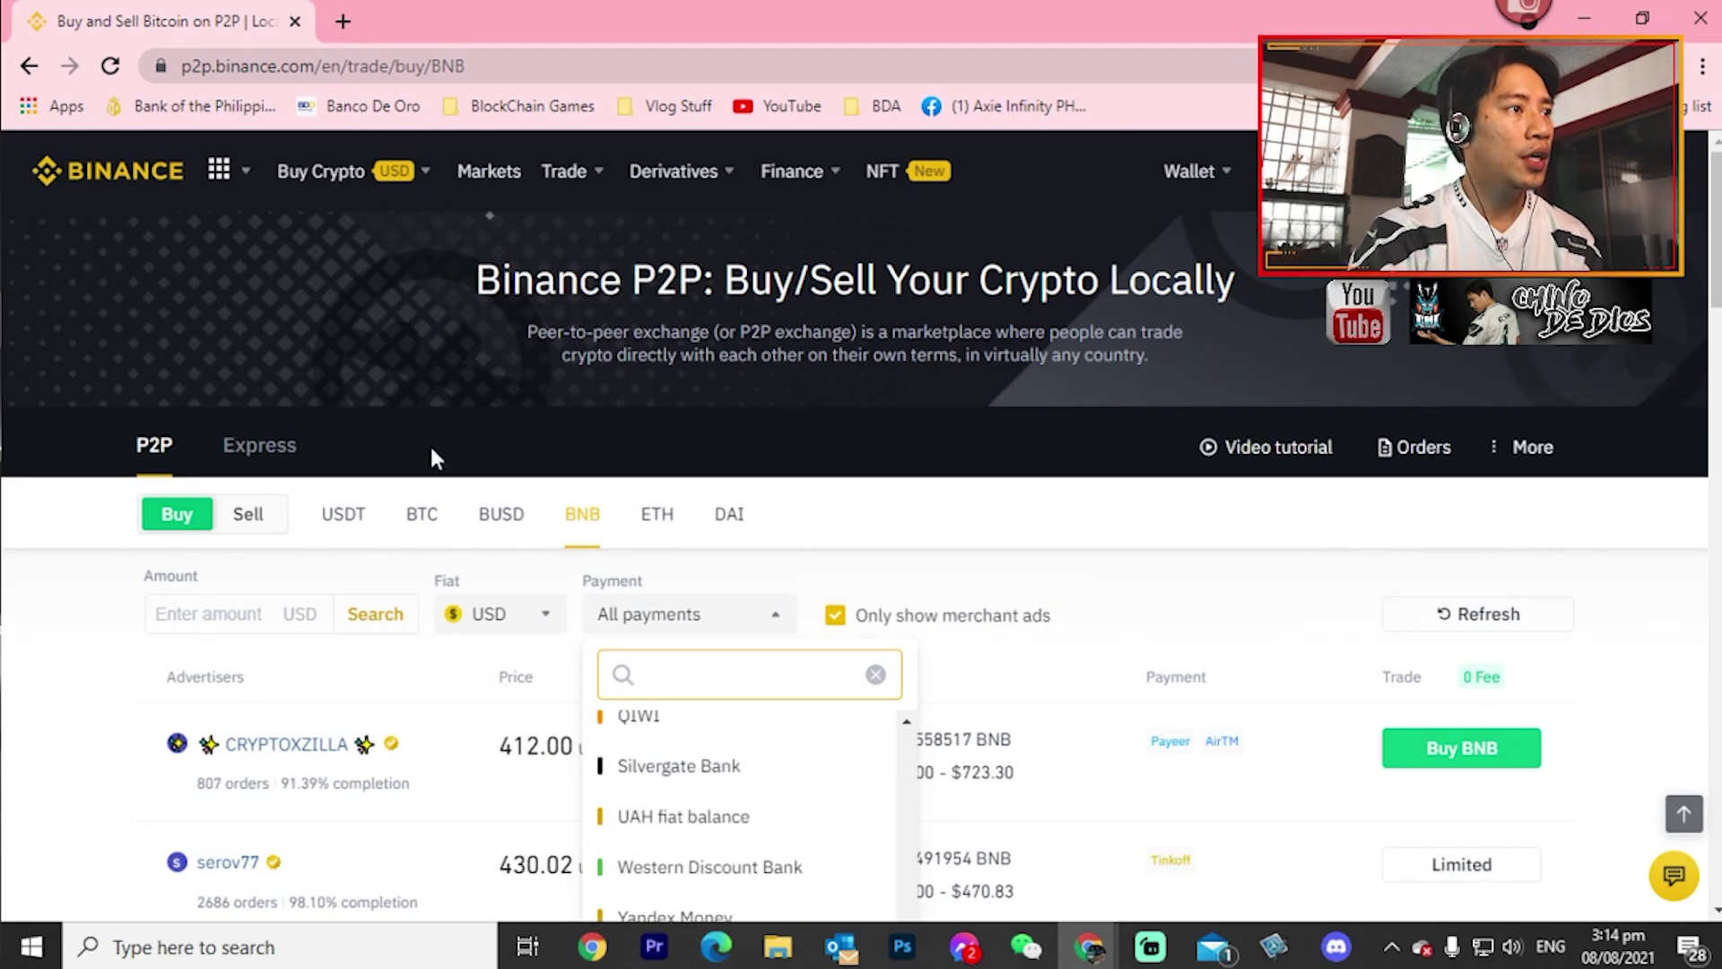
pyautogui.click(475, 615)
pyautogui.scroll(-1, 494, 780)
pyautogui.scroll(10, 498, 789)
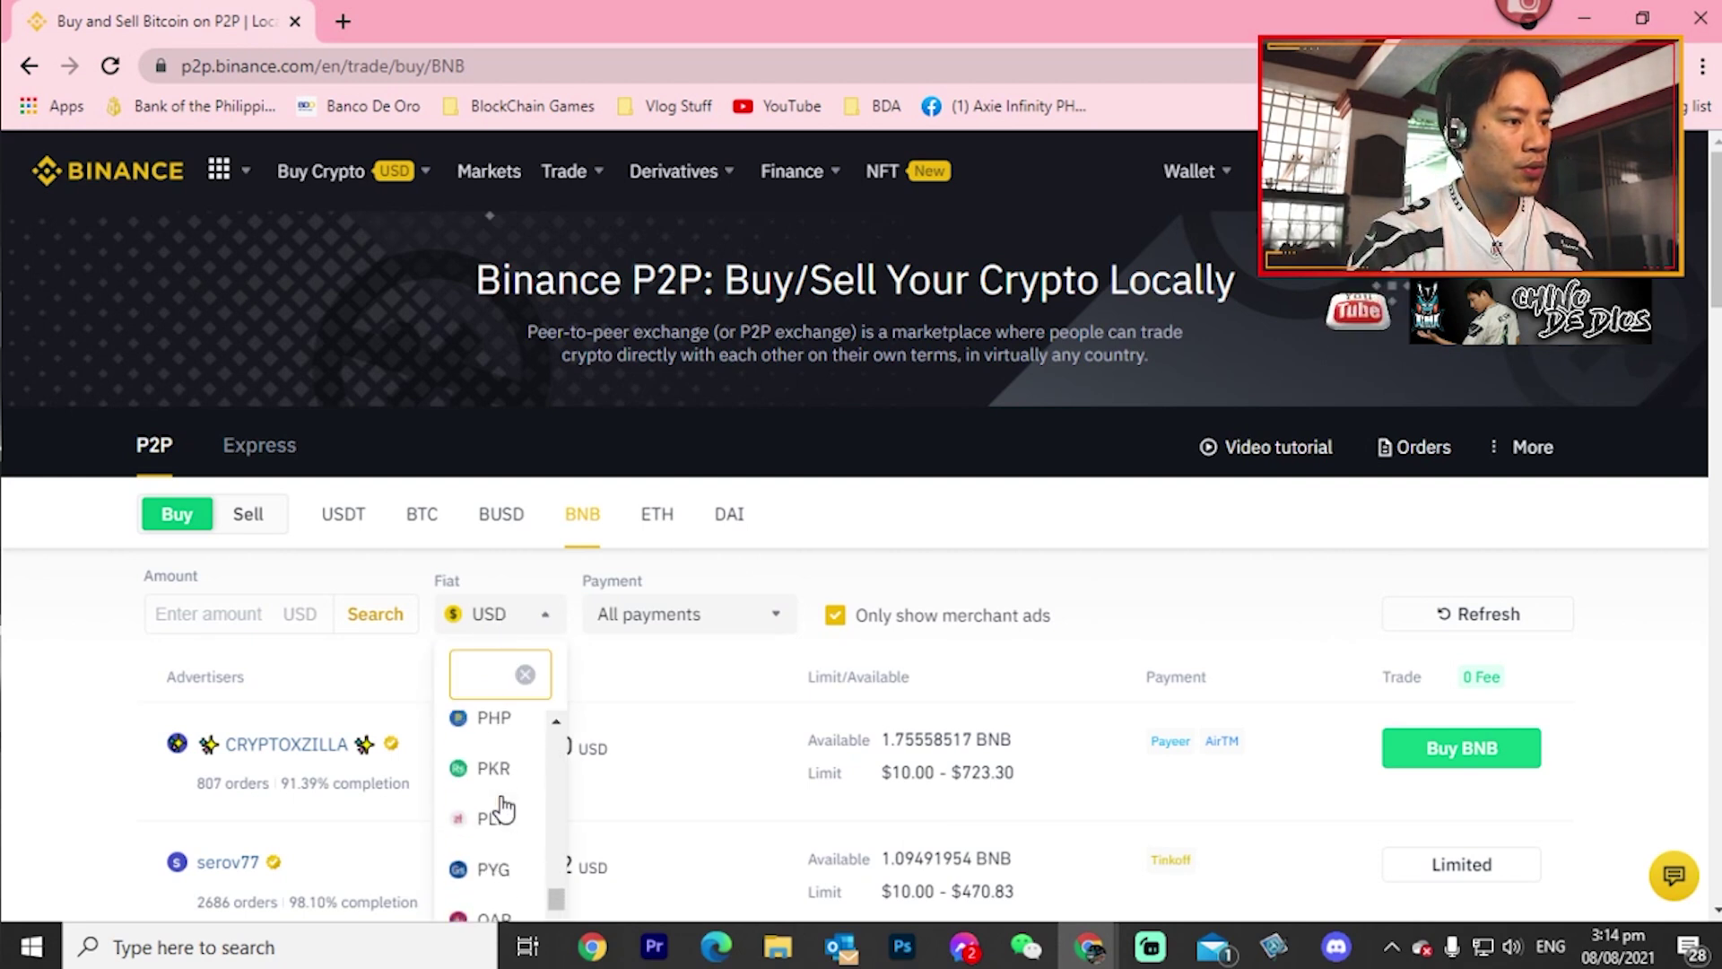
pyautogui.scroll(2, 504, 811)
pyautogui.scroll(-1, 503, 818)
pyautogui.click(503, 836)
# - Look through the payment methods available for the PHP-priced BNB offers
pyautogui.click(776, 619)
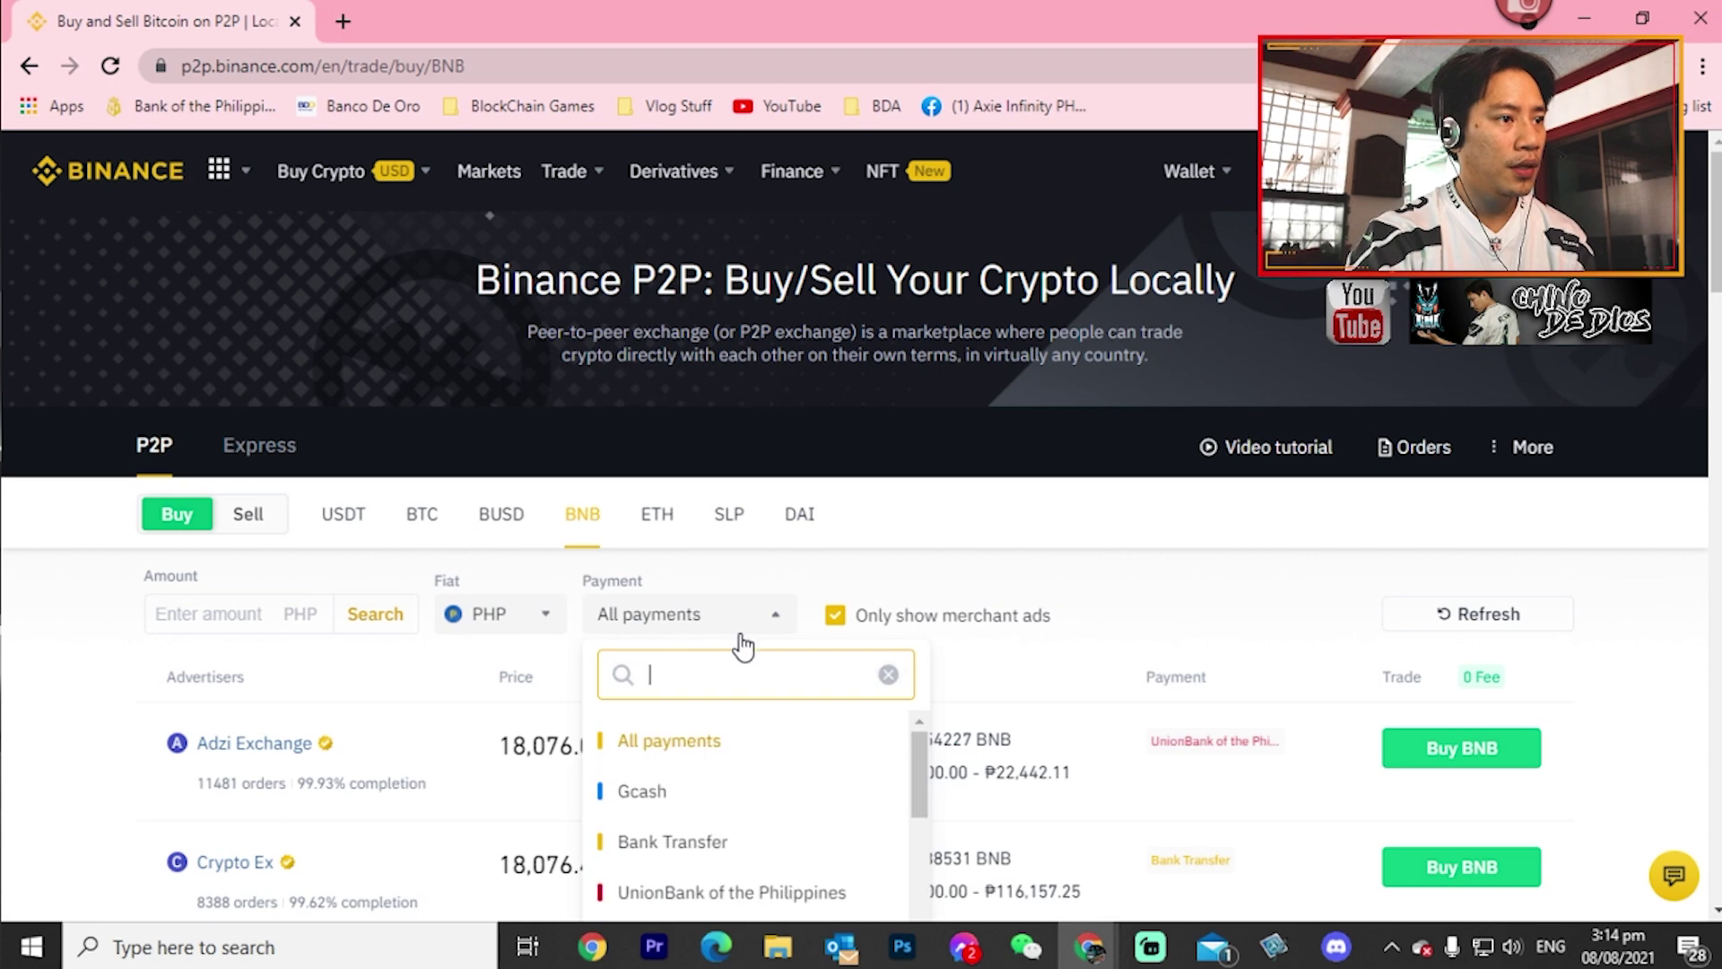
pyautogui.scroll(-3, 1048, 628)
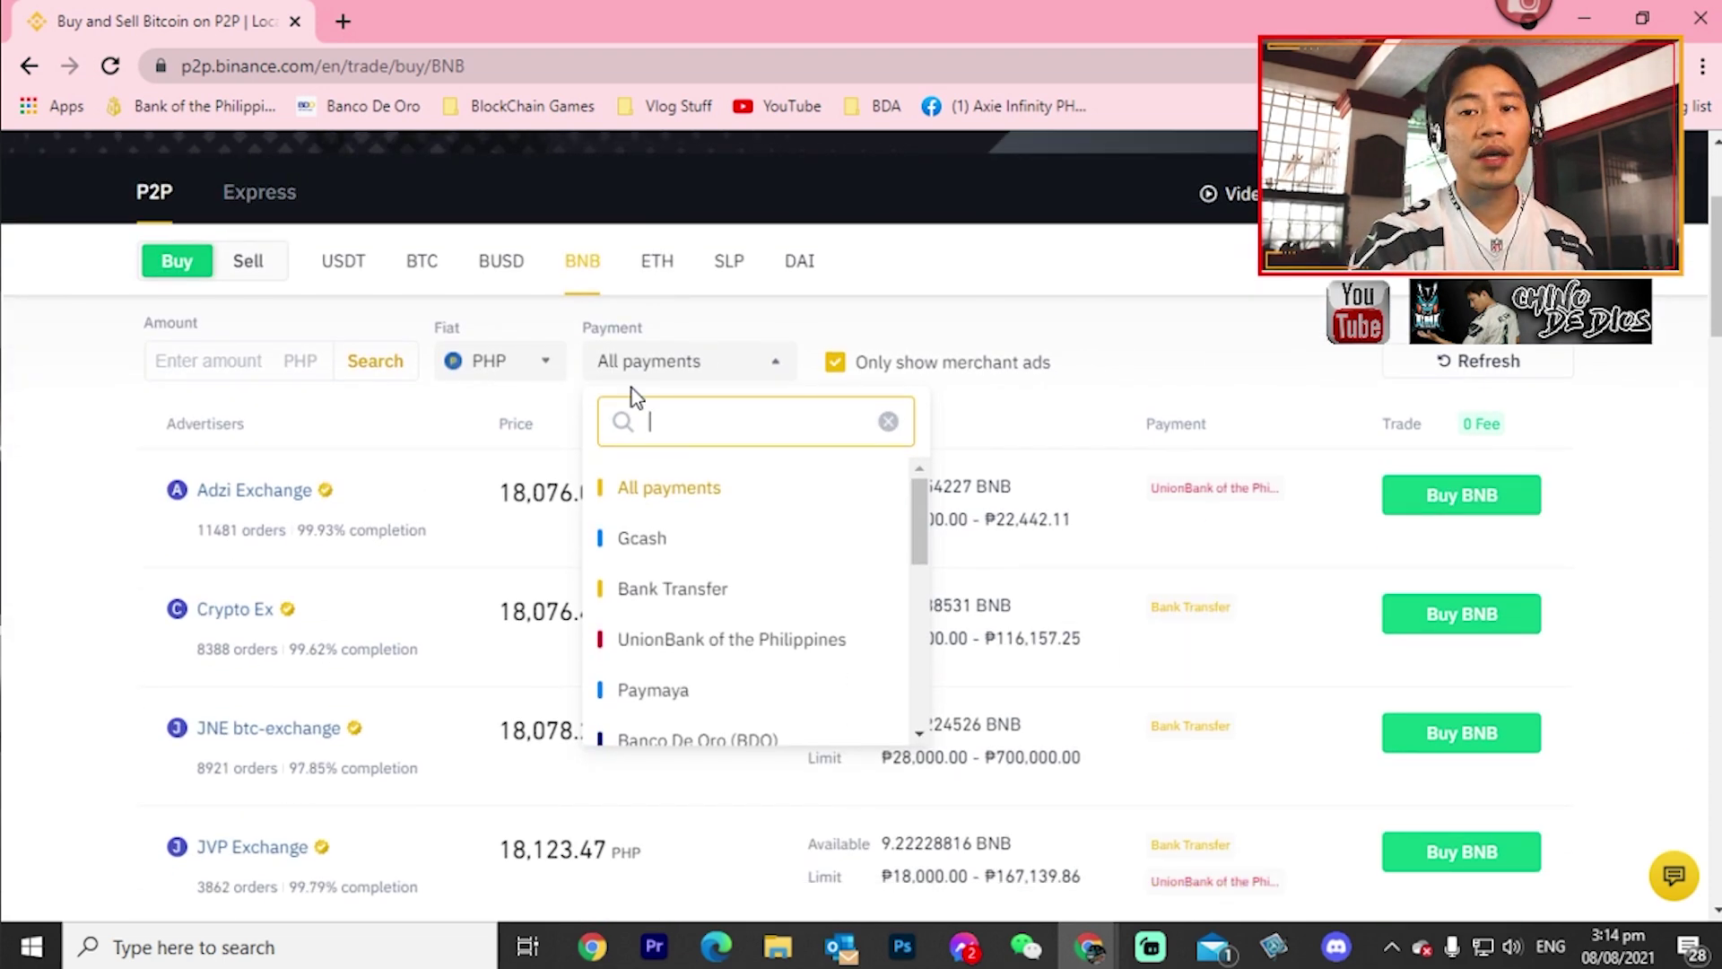
pyautogui.scroll(-6, 678, 540)
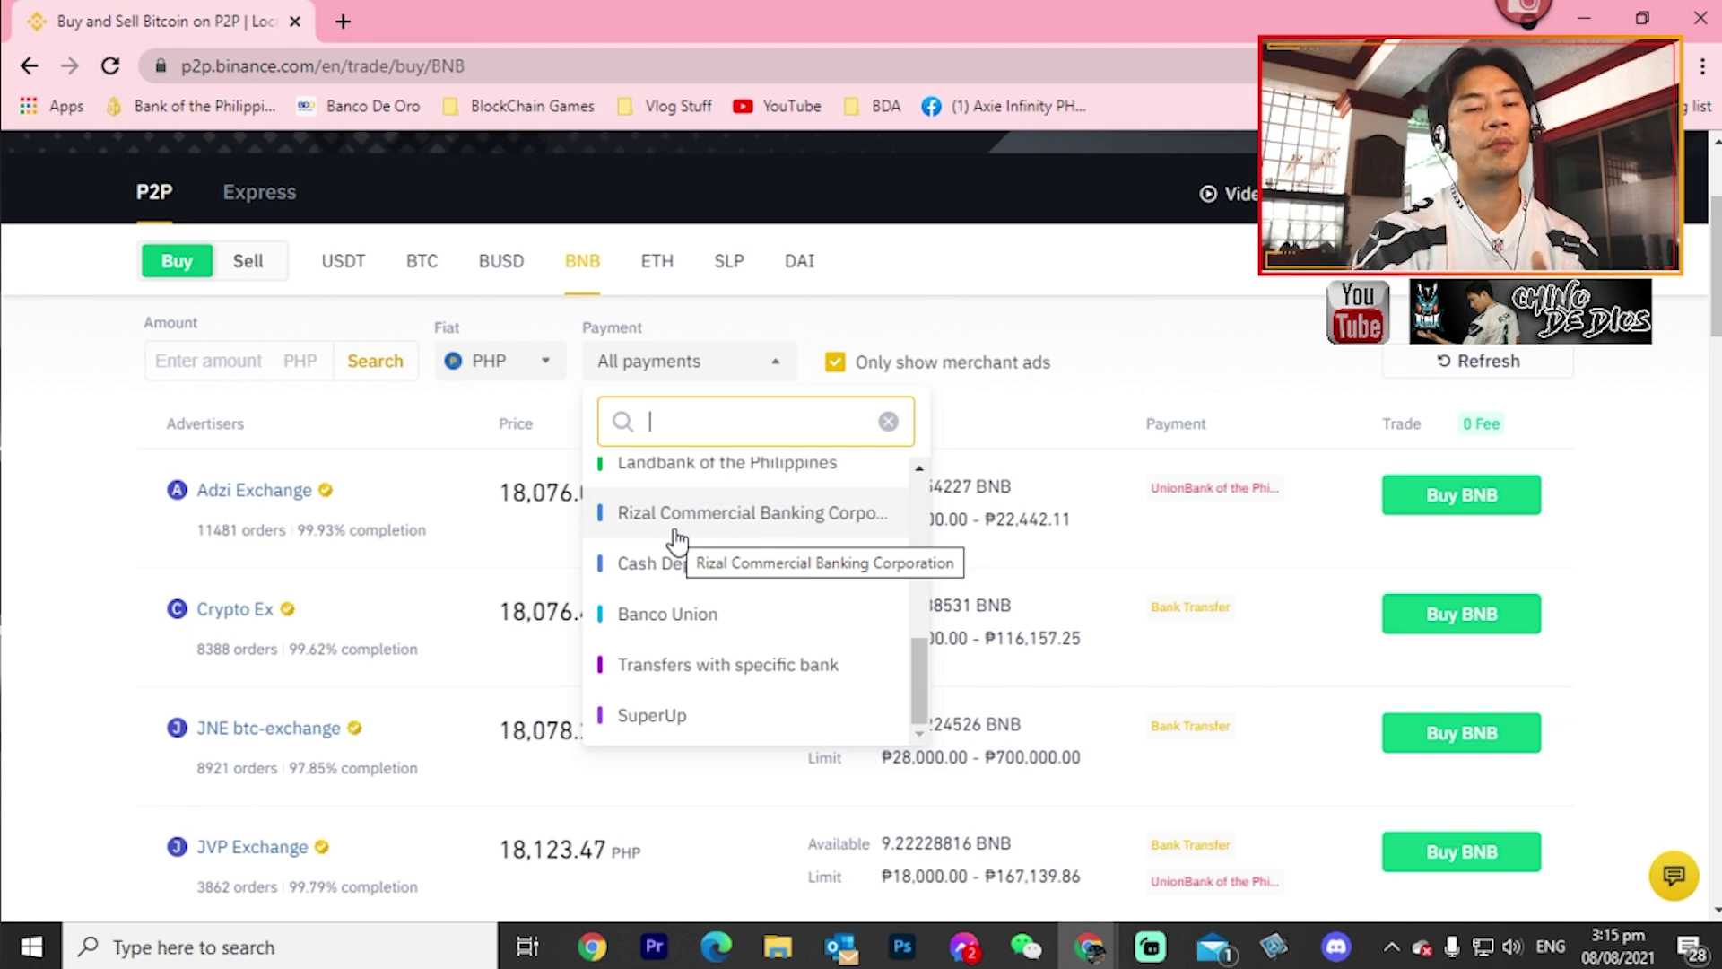
pyautogui.scroll(6, 675, 545)
pyautogui.scroll(-6, 673, 550)
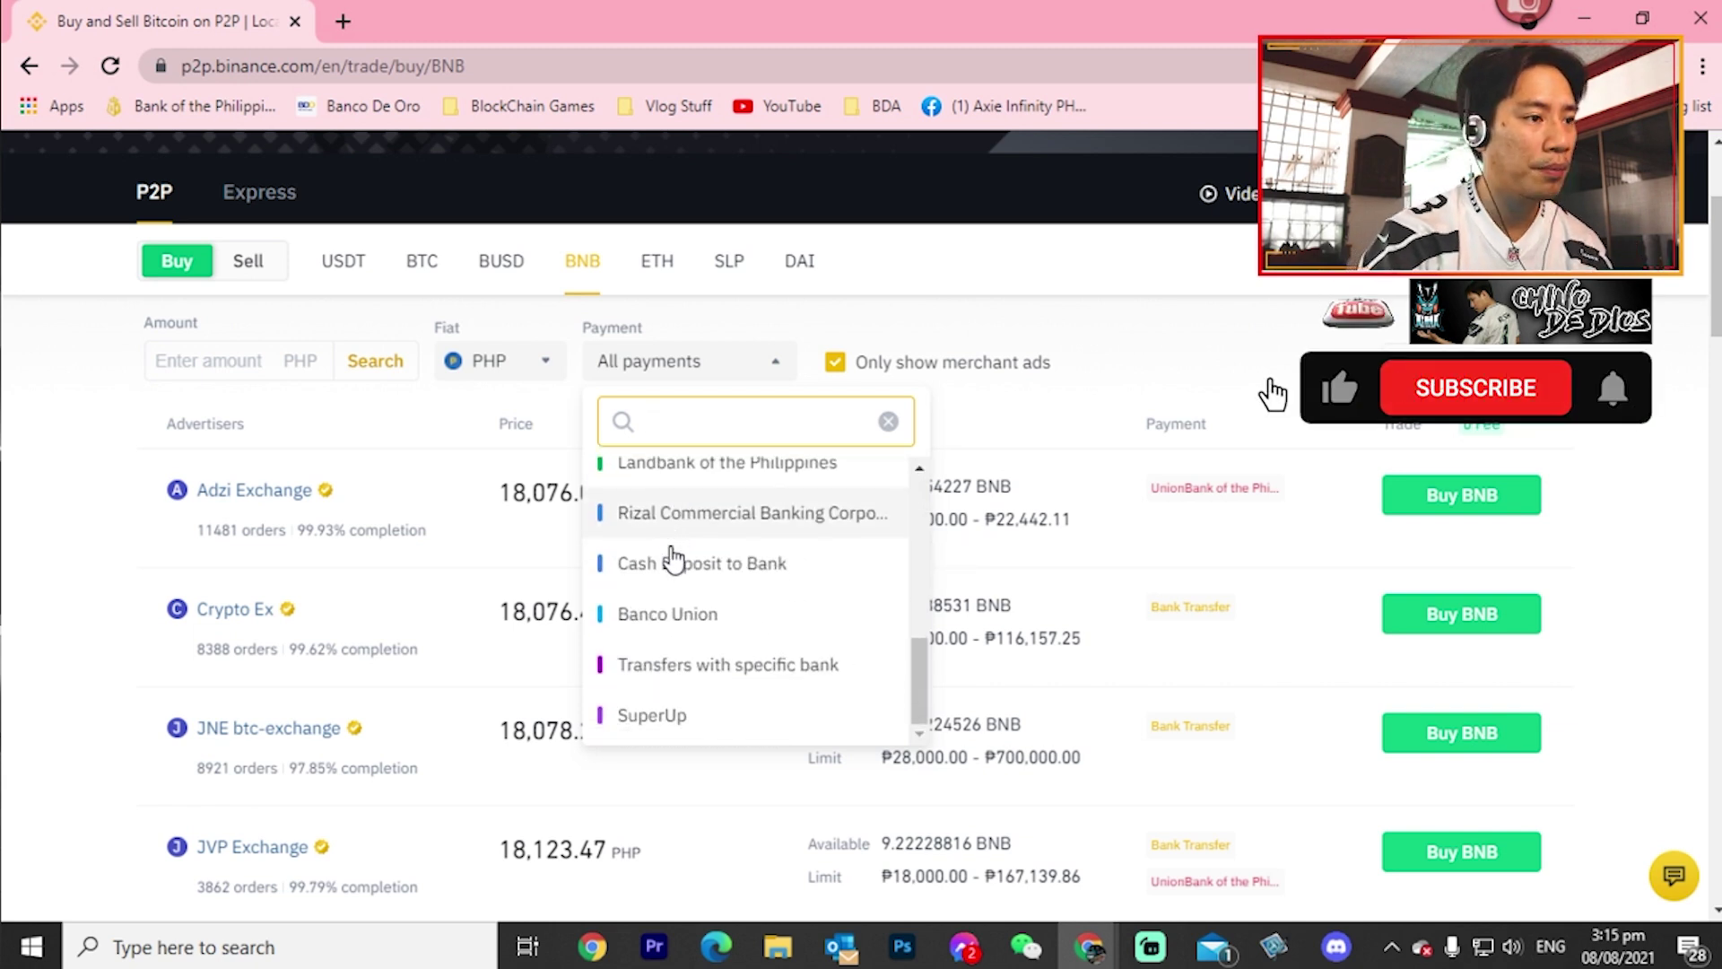
pyautogui.scroll(1, 672, 563)
pyautogui.scroll(3, 671, 567)
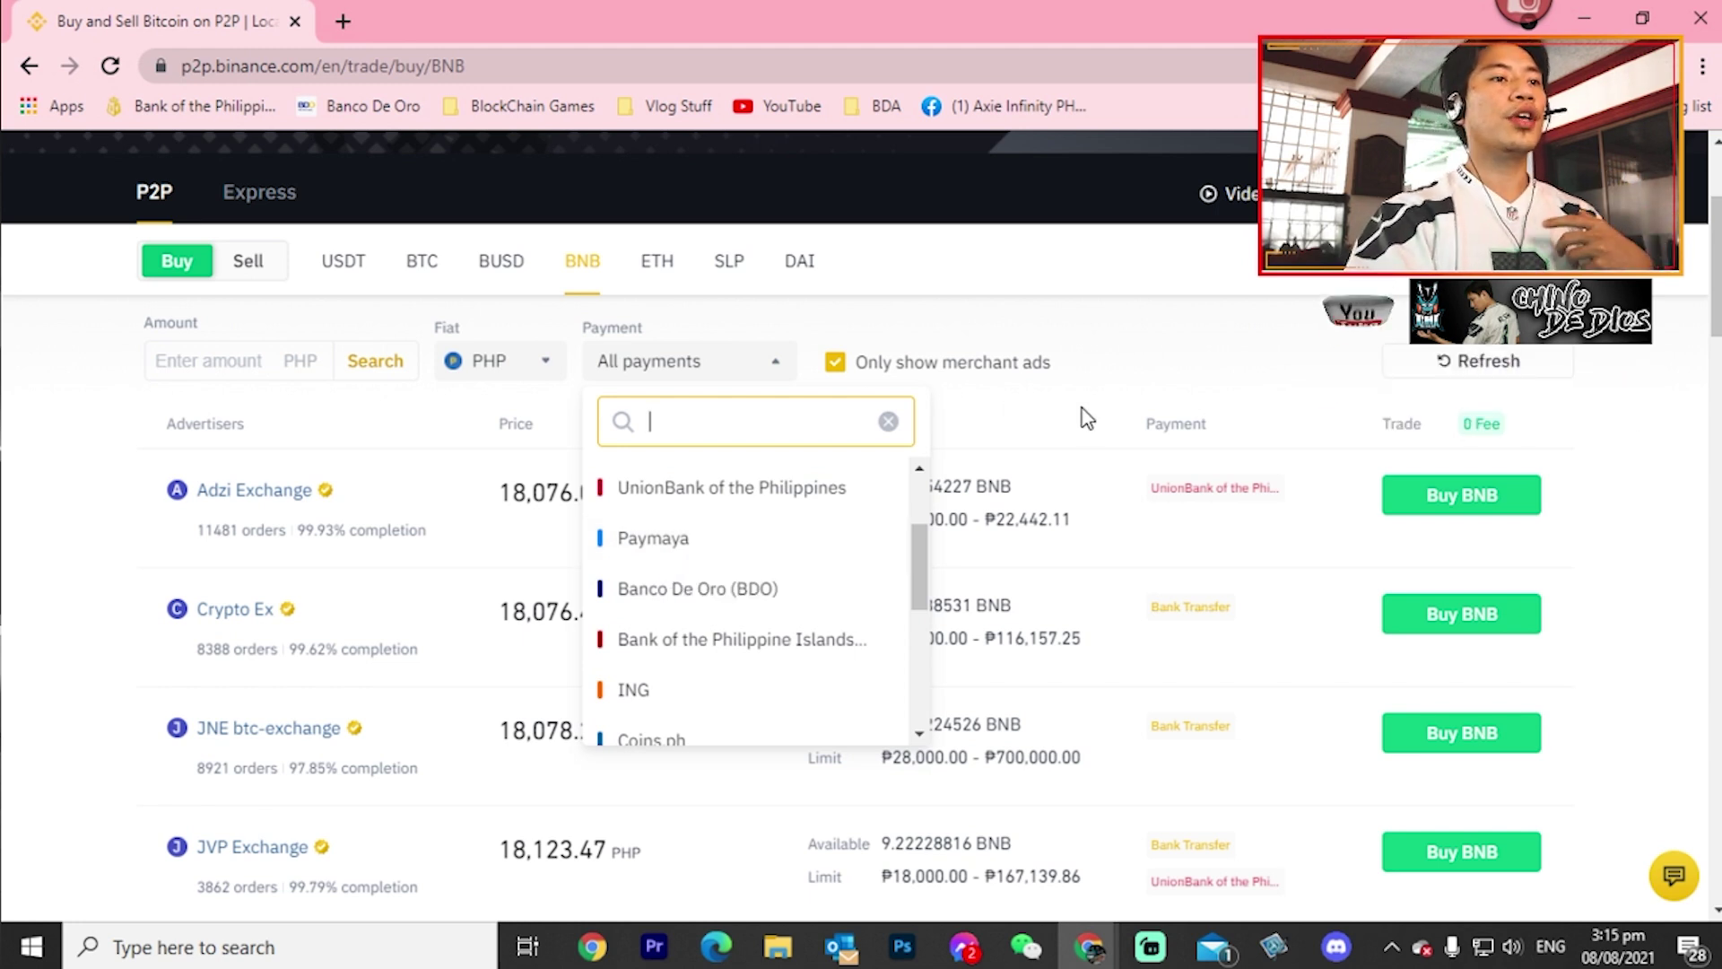
# - Close the payment list, scroll the BNB offers, and keep PHP as fiat currency
pyautogui.click(1148, 364)
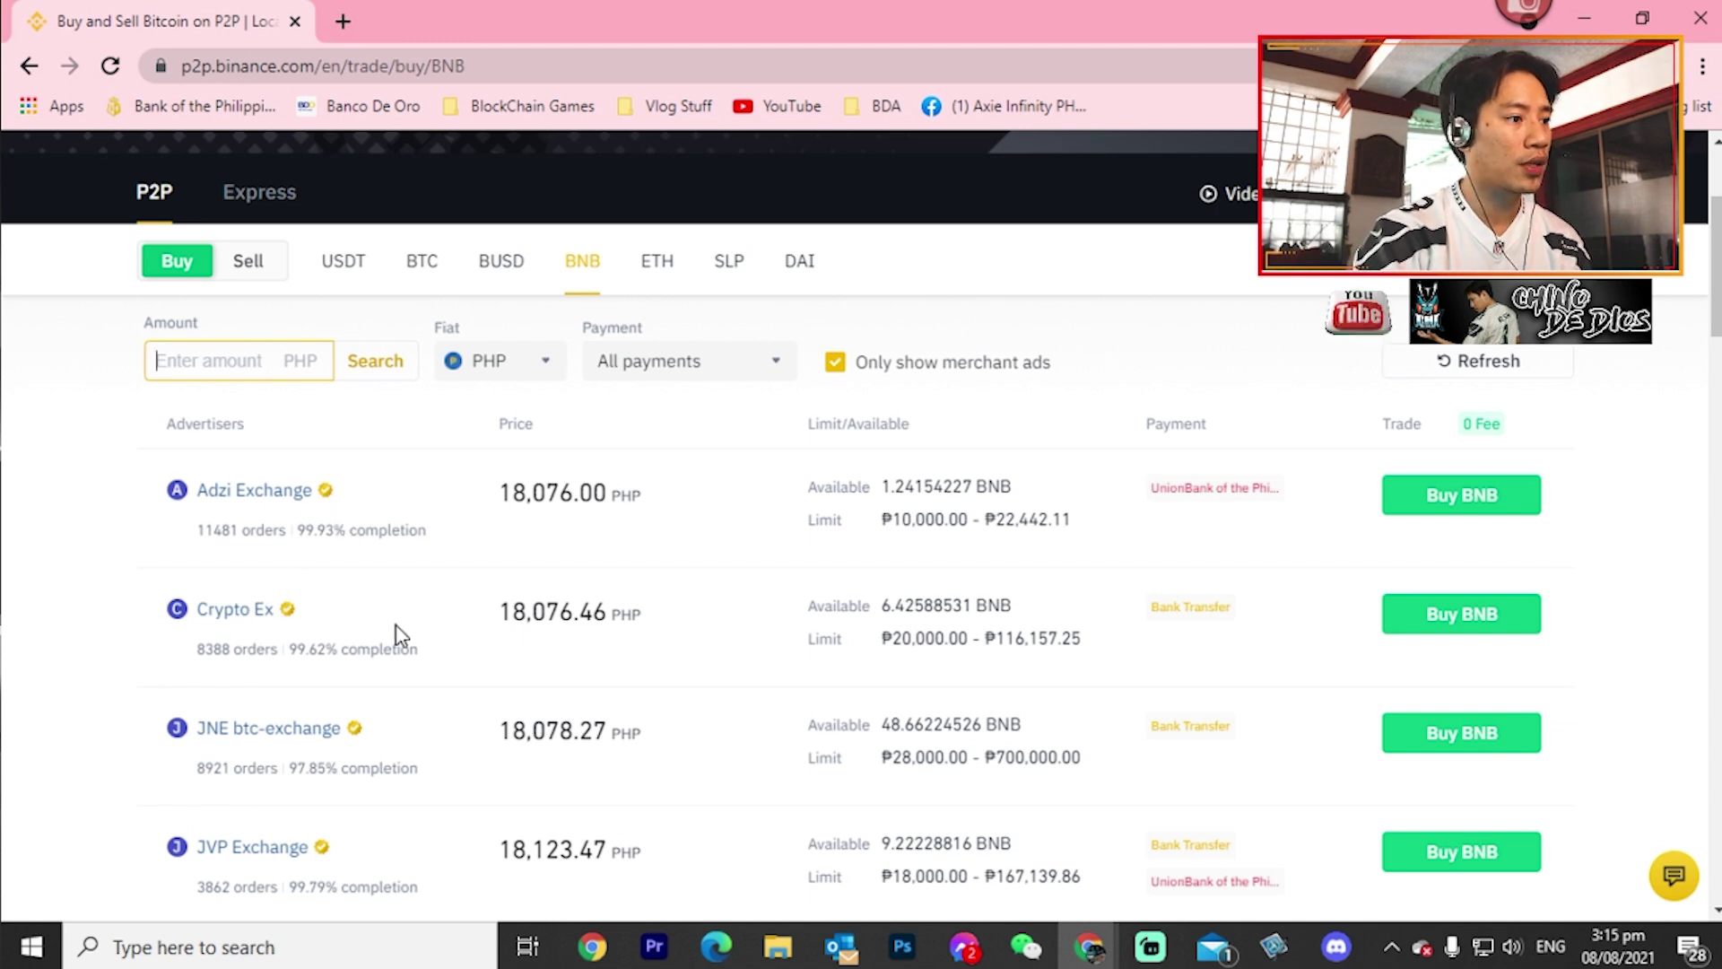
pyautogui.scroll(-3, 401, 635)
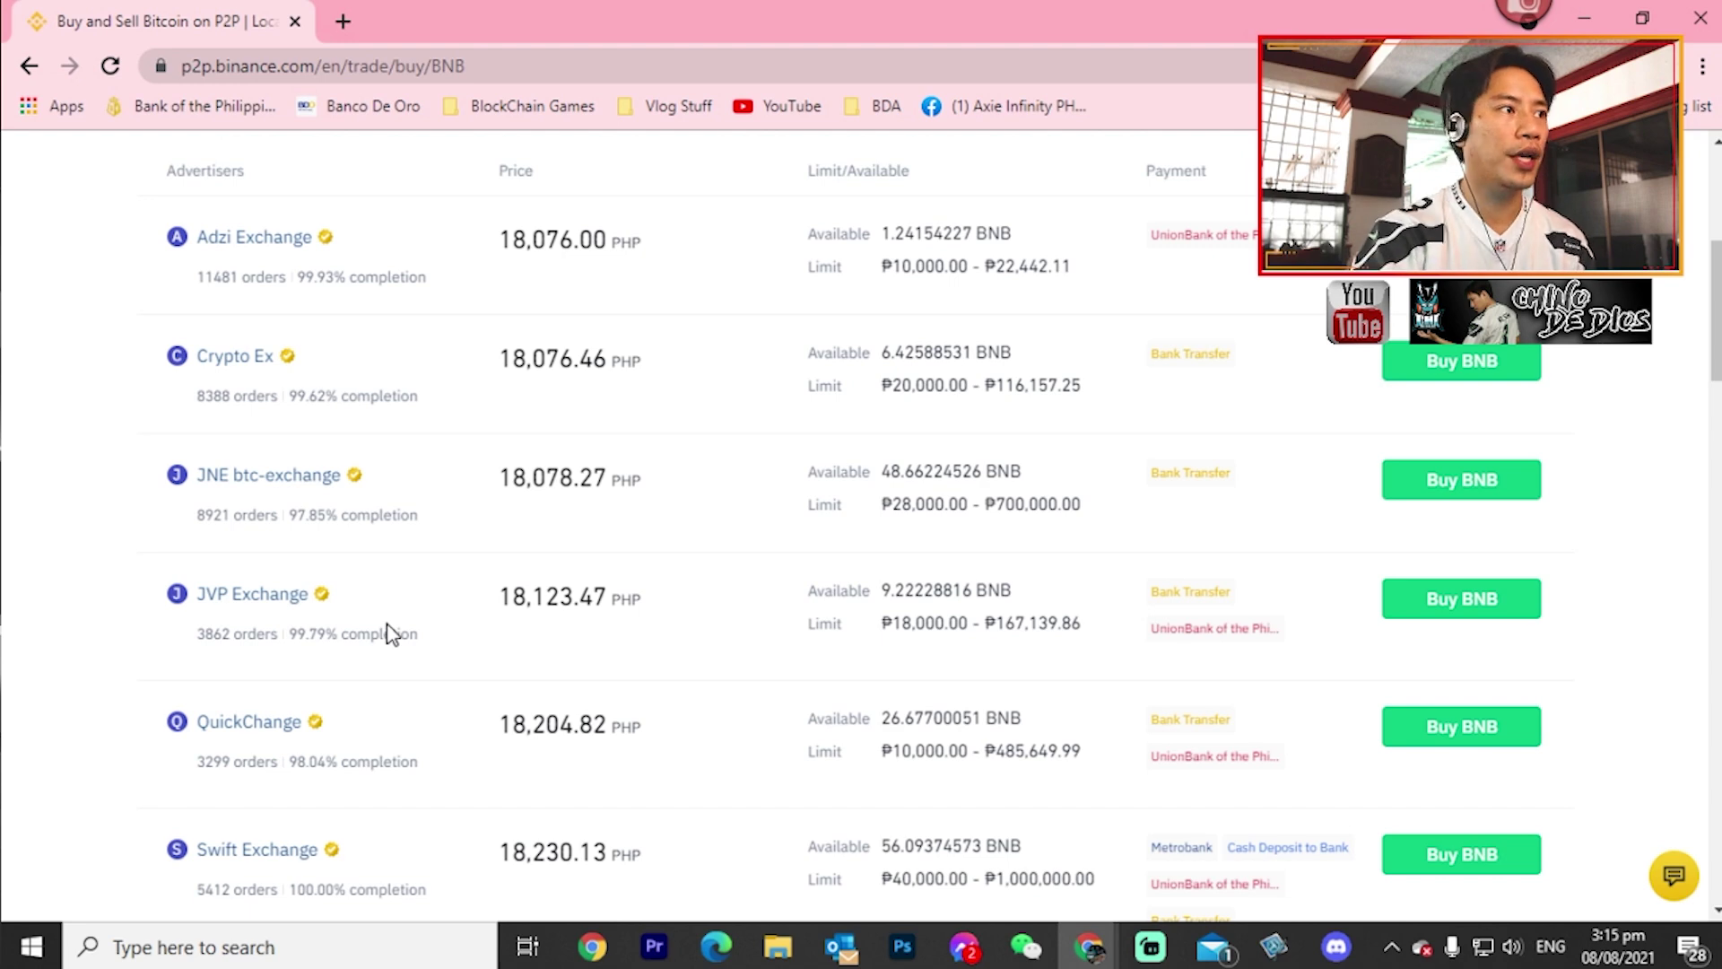
pyautogui.scroll(3, 399, 619)
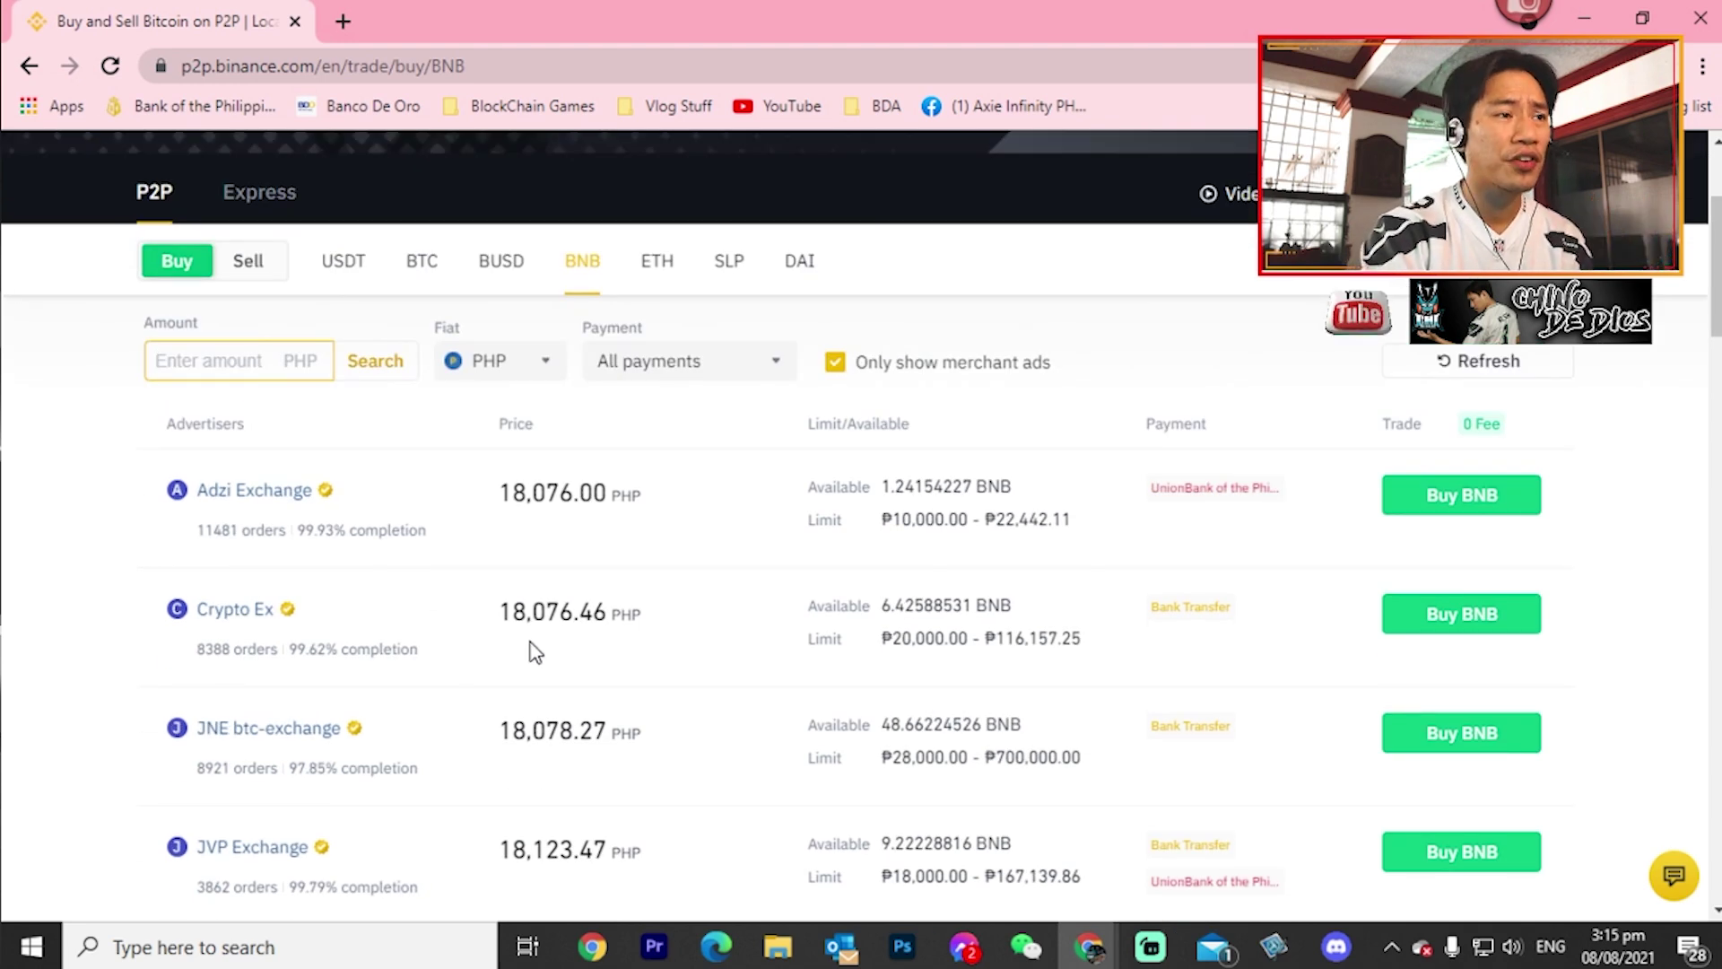
pyautogui.click(550, 366)
pyautogui.click(800, 578)
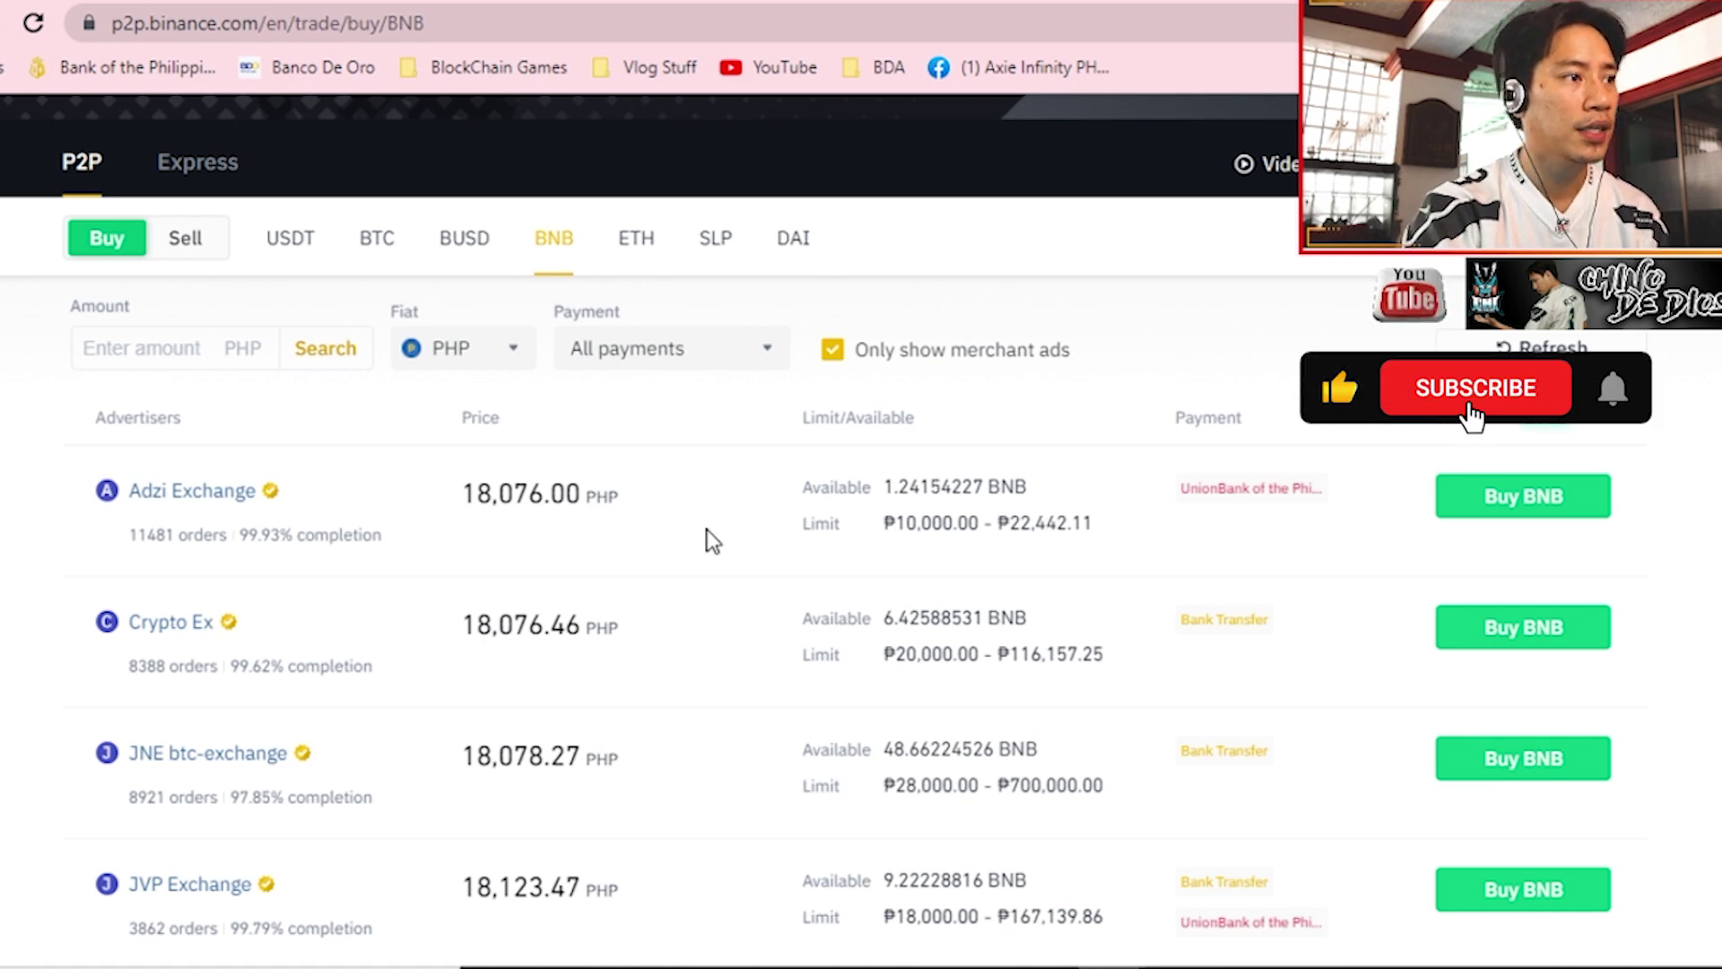
pyautogui.click(1457, 504)
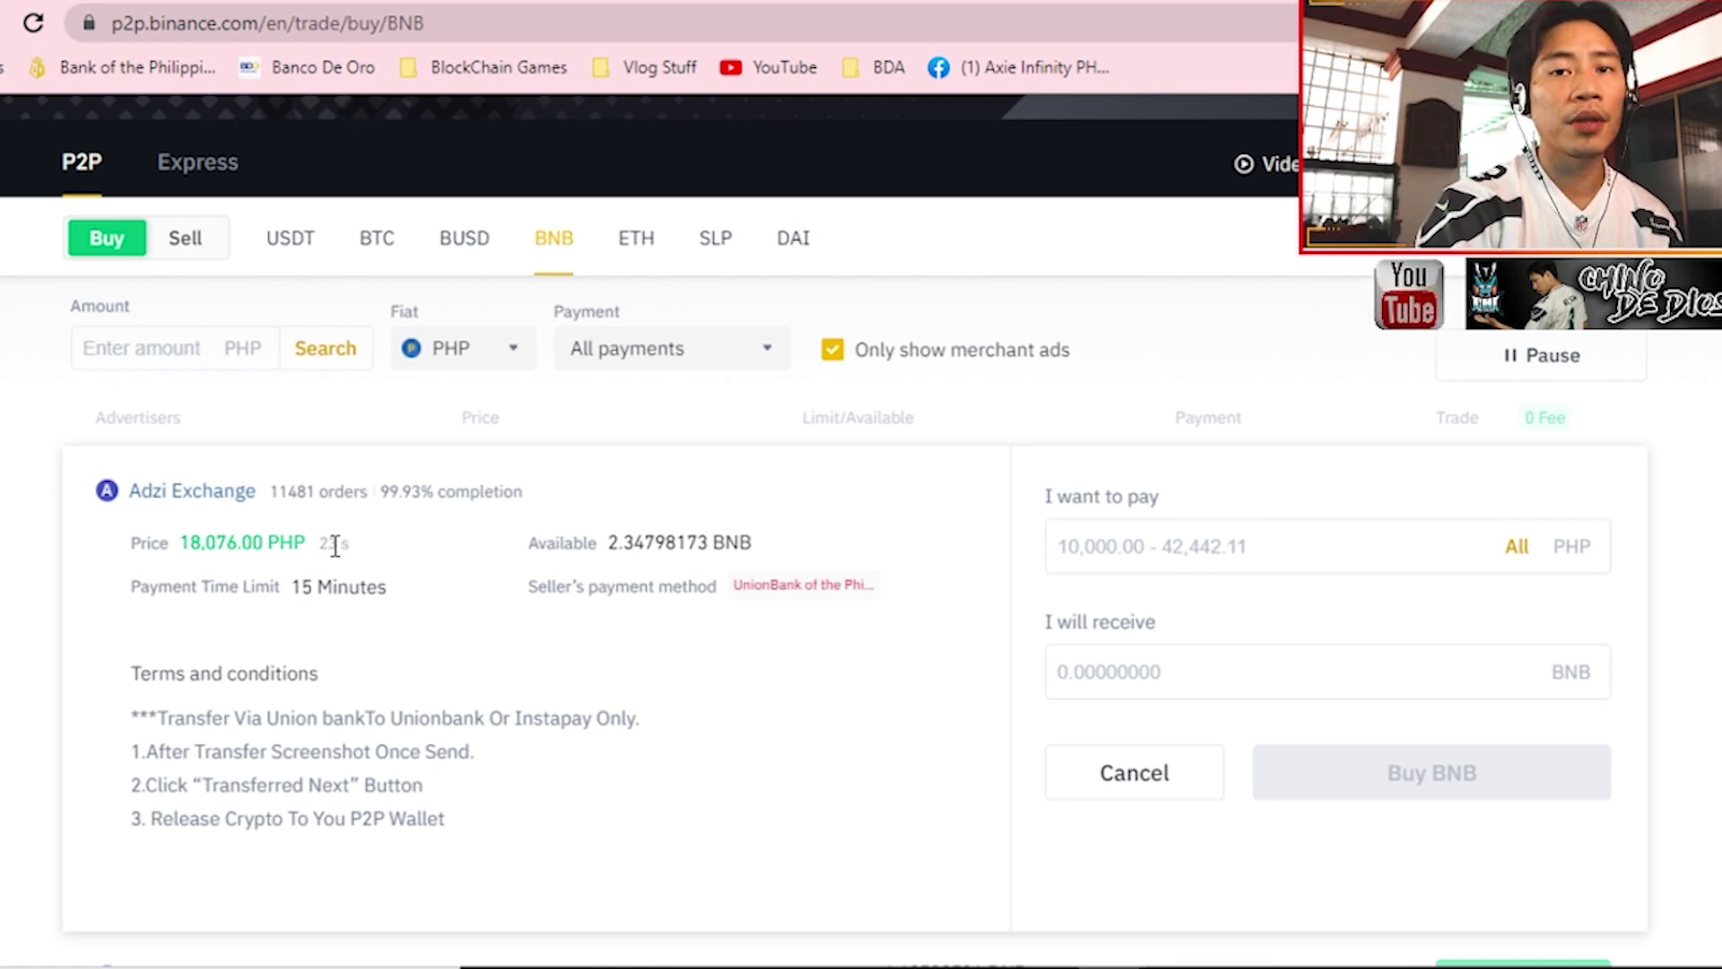
pyautogui.click(1291, 549)
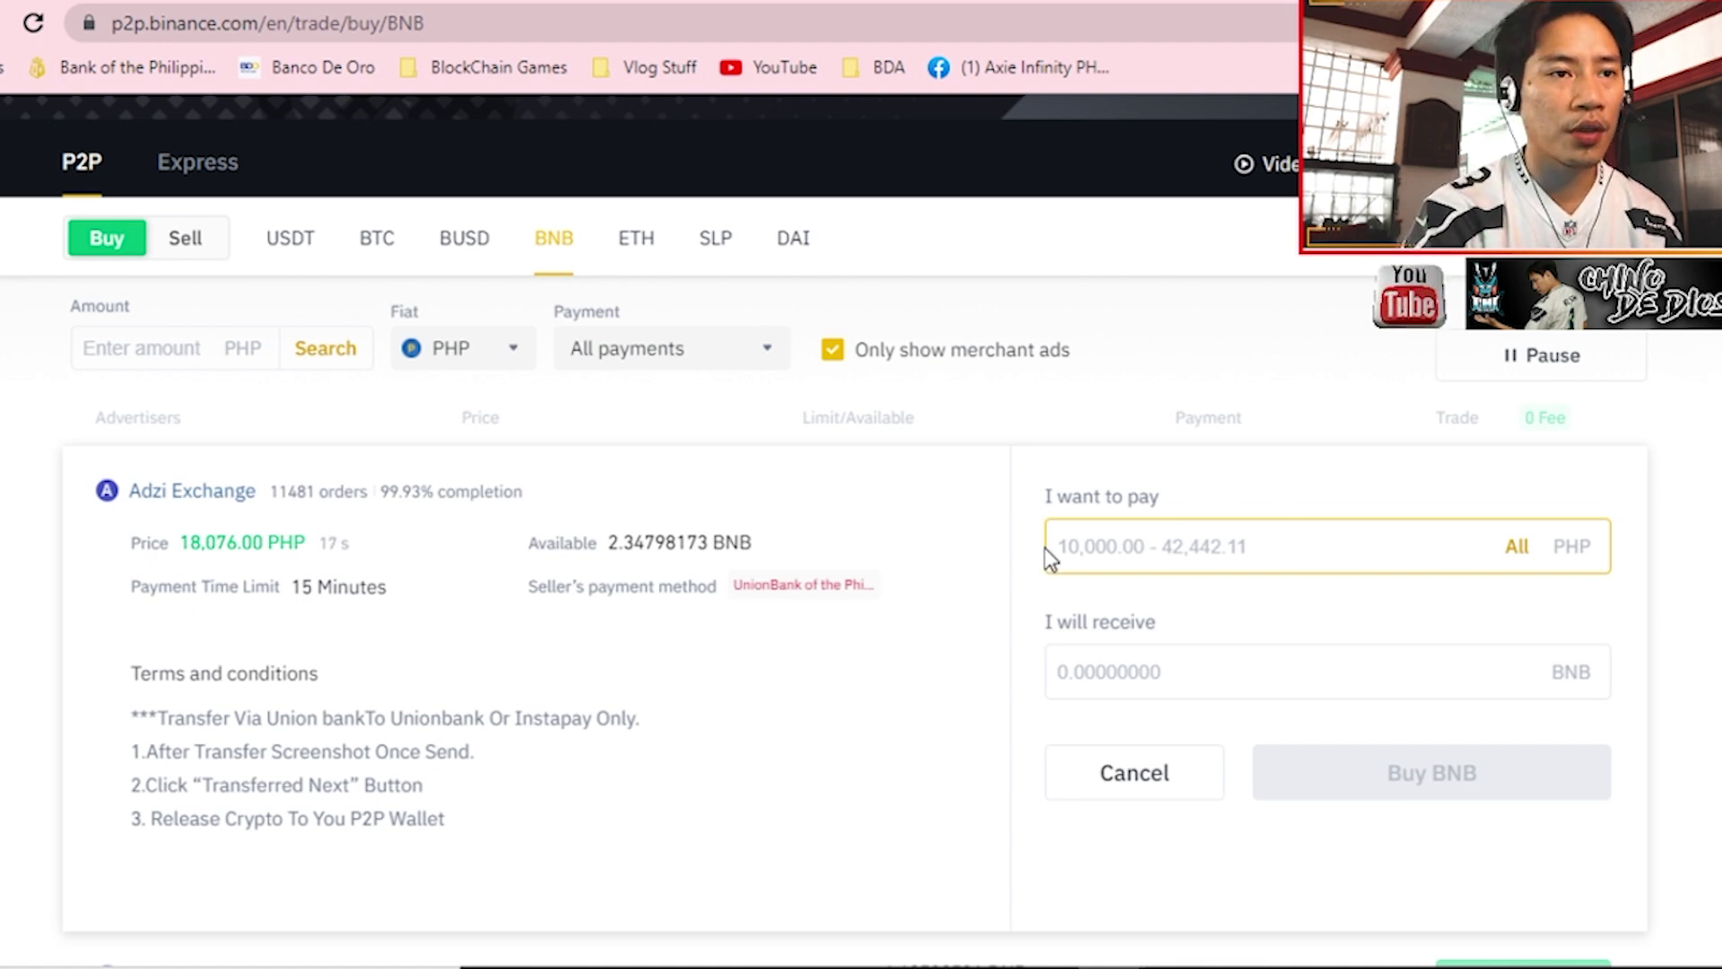
pyautogui.write('15000')
pyautogui.moveTo(1162, 672); pyautogui.dragTo(1020, 686)
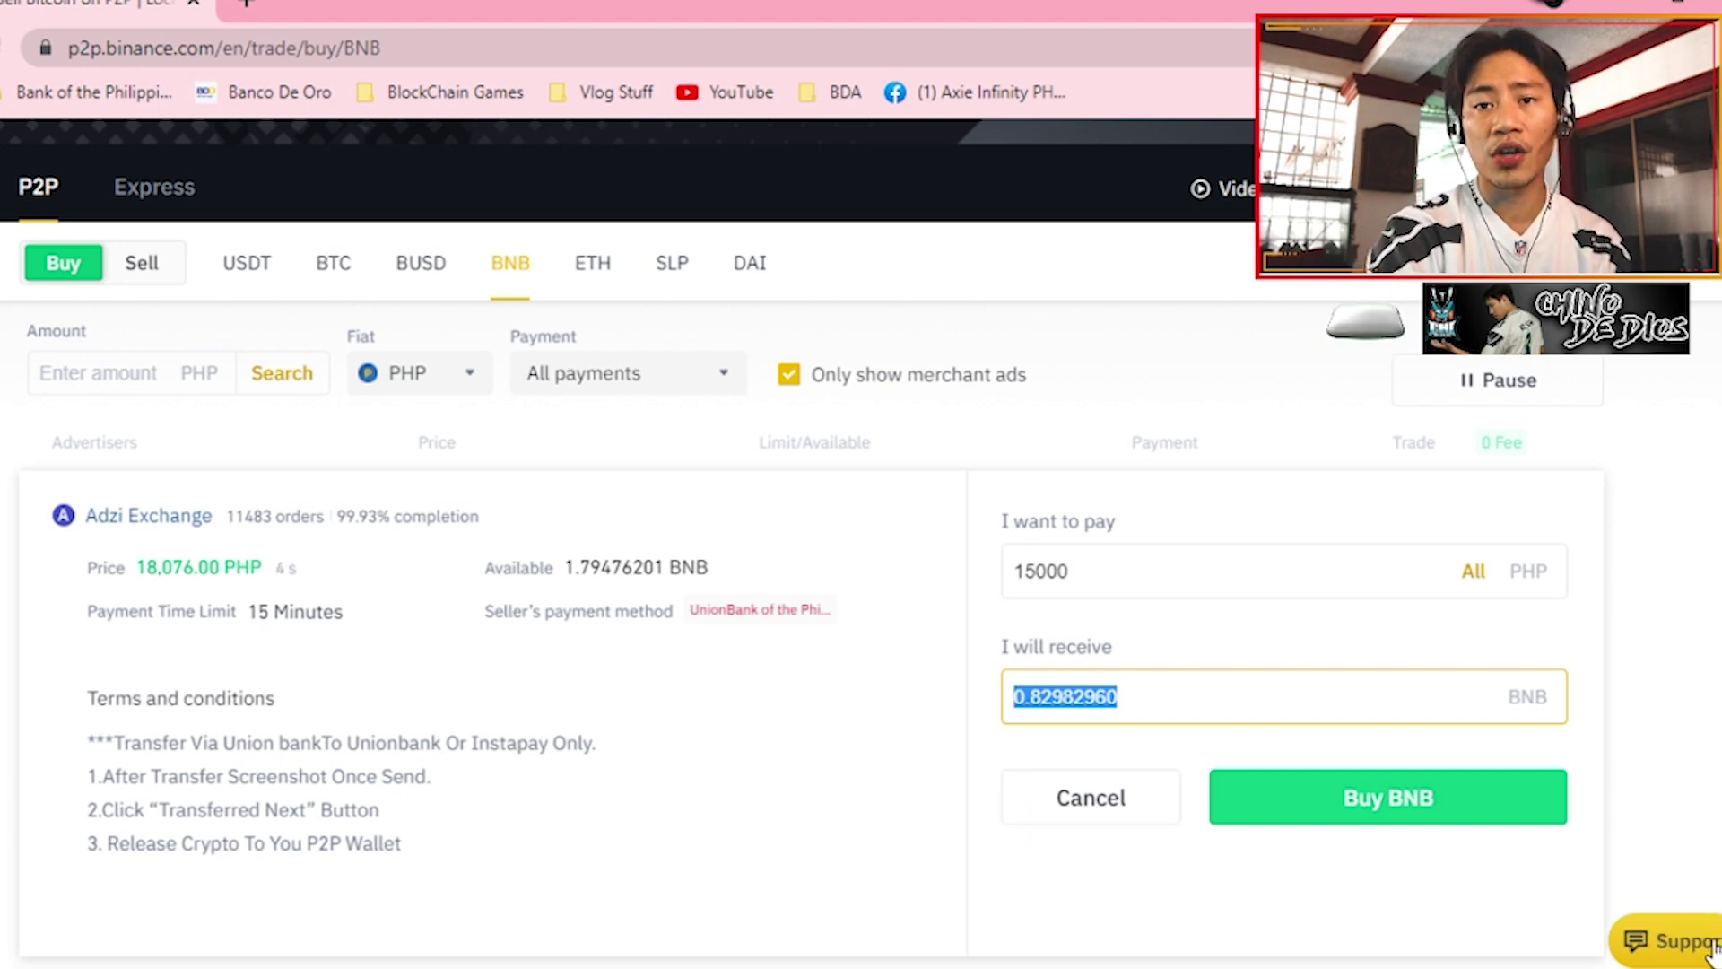
pyautogui.click(1062, 817)
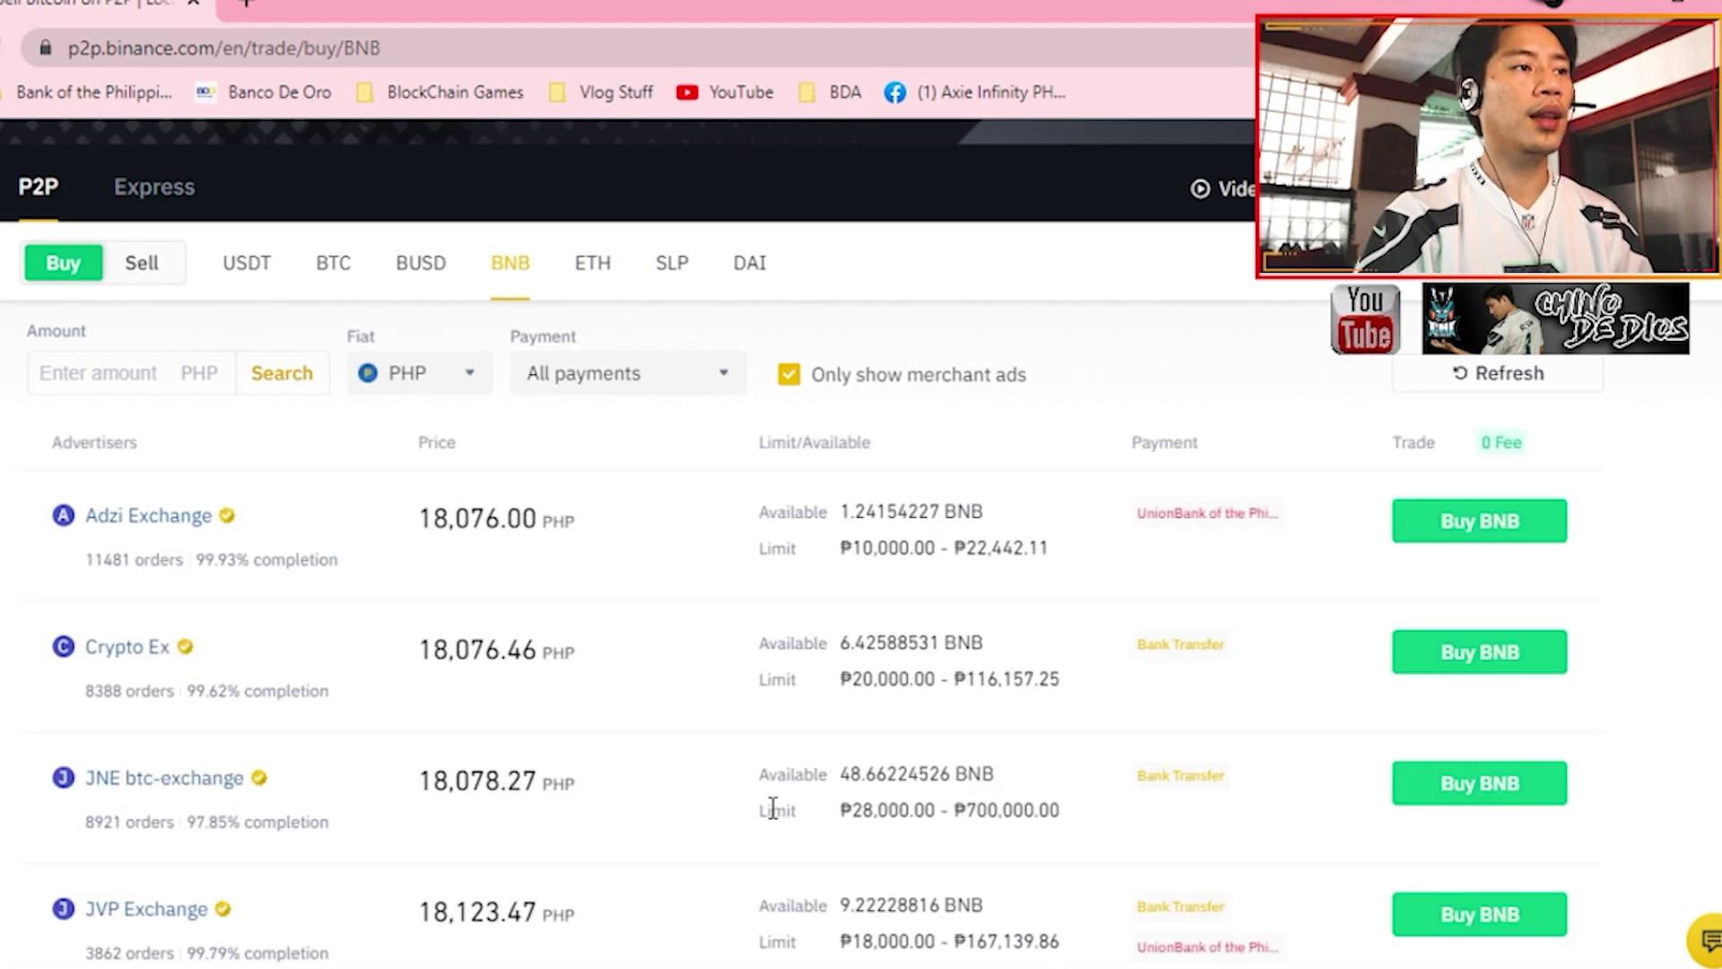
# - Go to Wallet > Fiat and Spot to view the BTC, ETH and BNB balances
pyautogui.scroll(3, 767, 758)
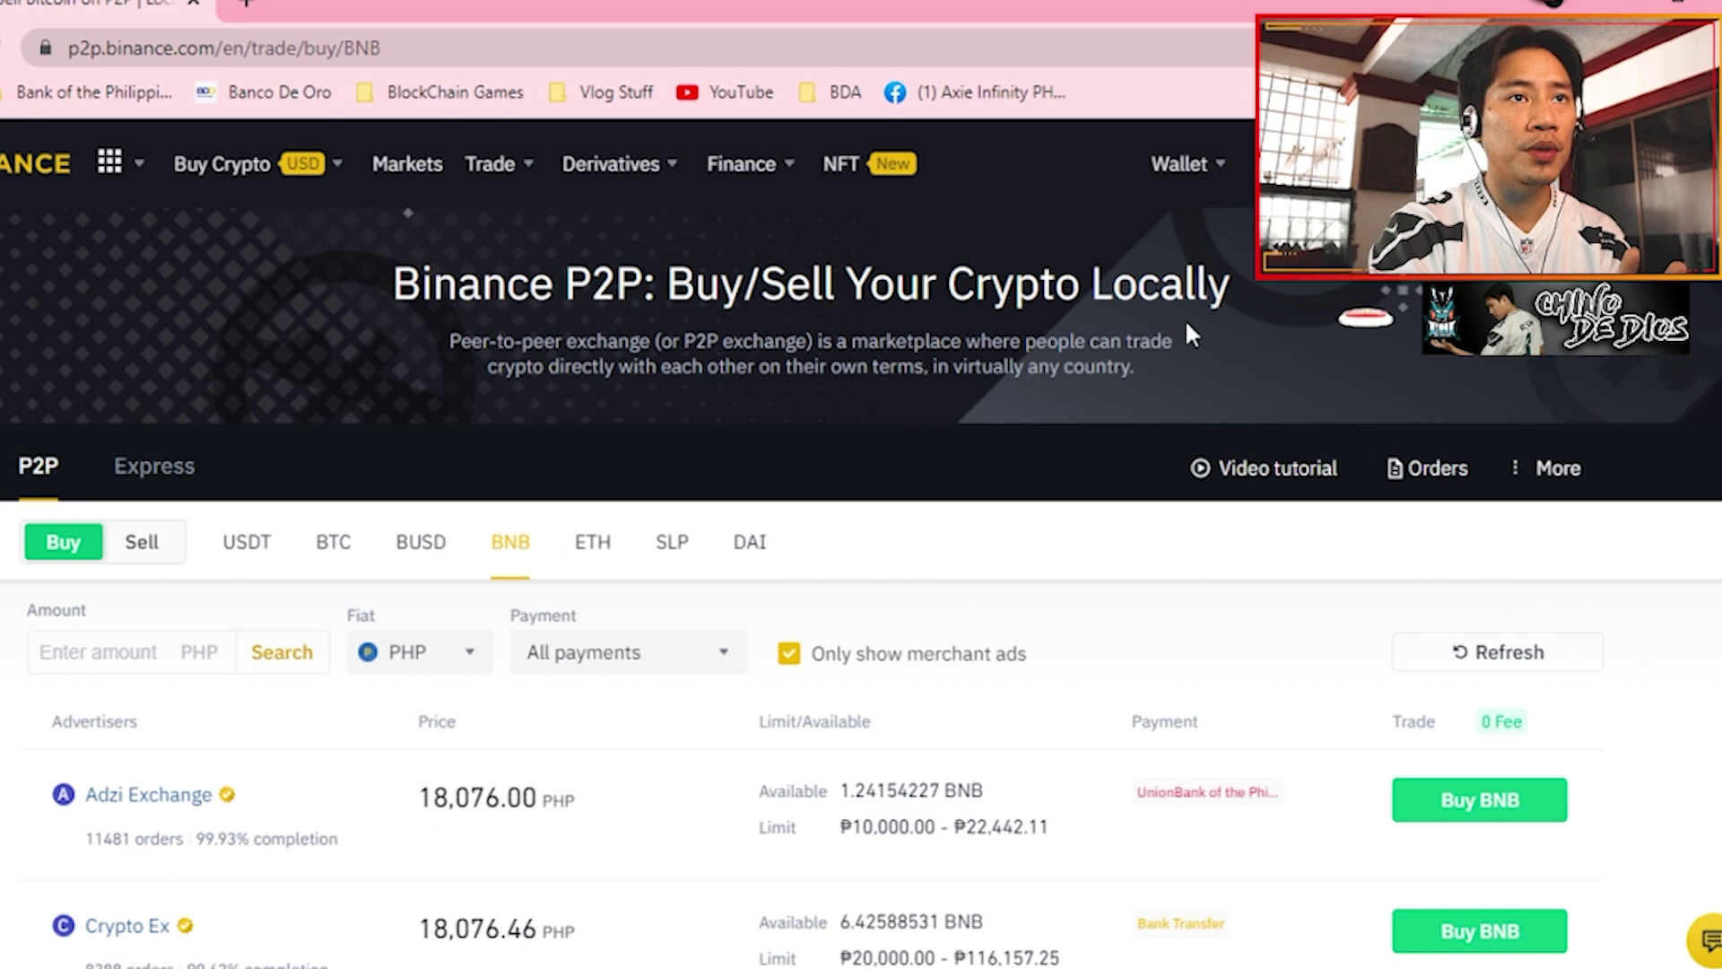
pyautogui.moveTo(1165, 165)
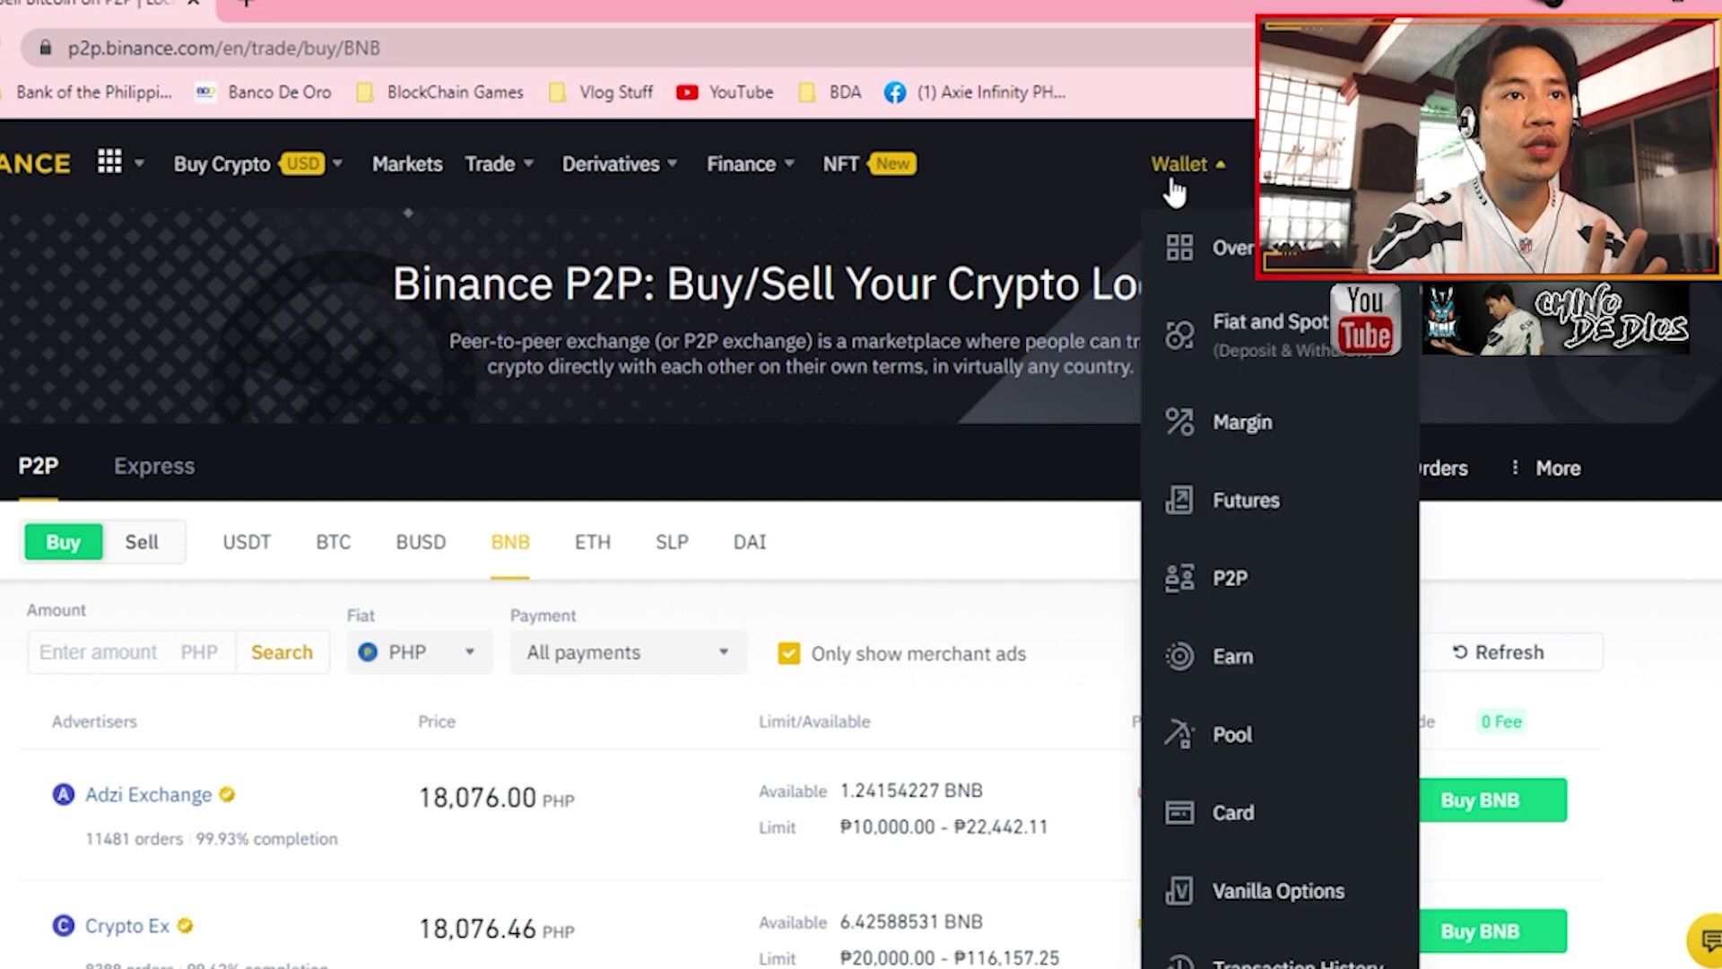
pyautogui.click(1202, 355)
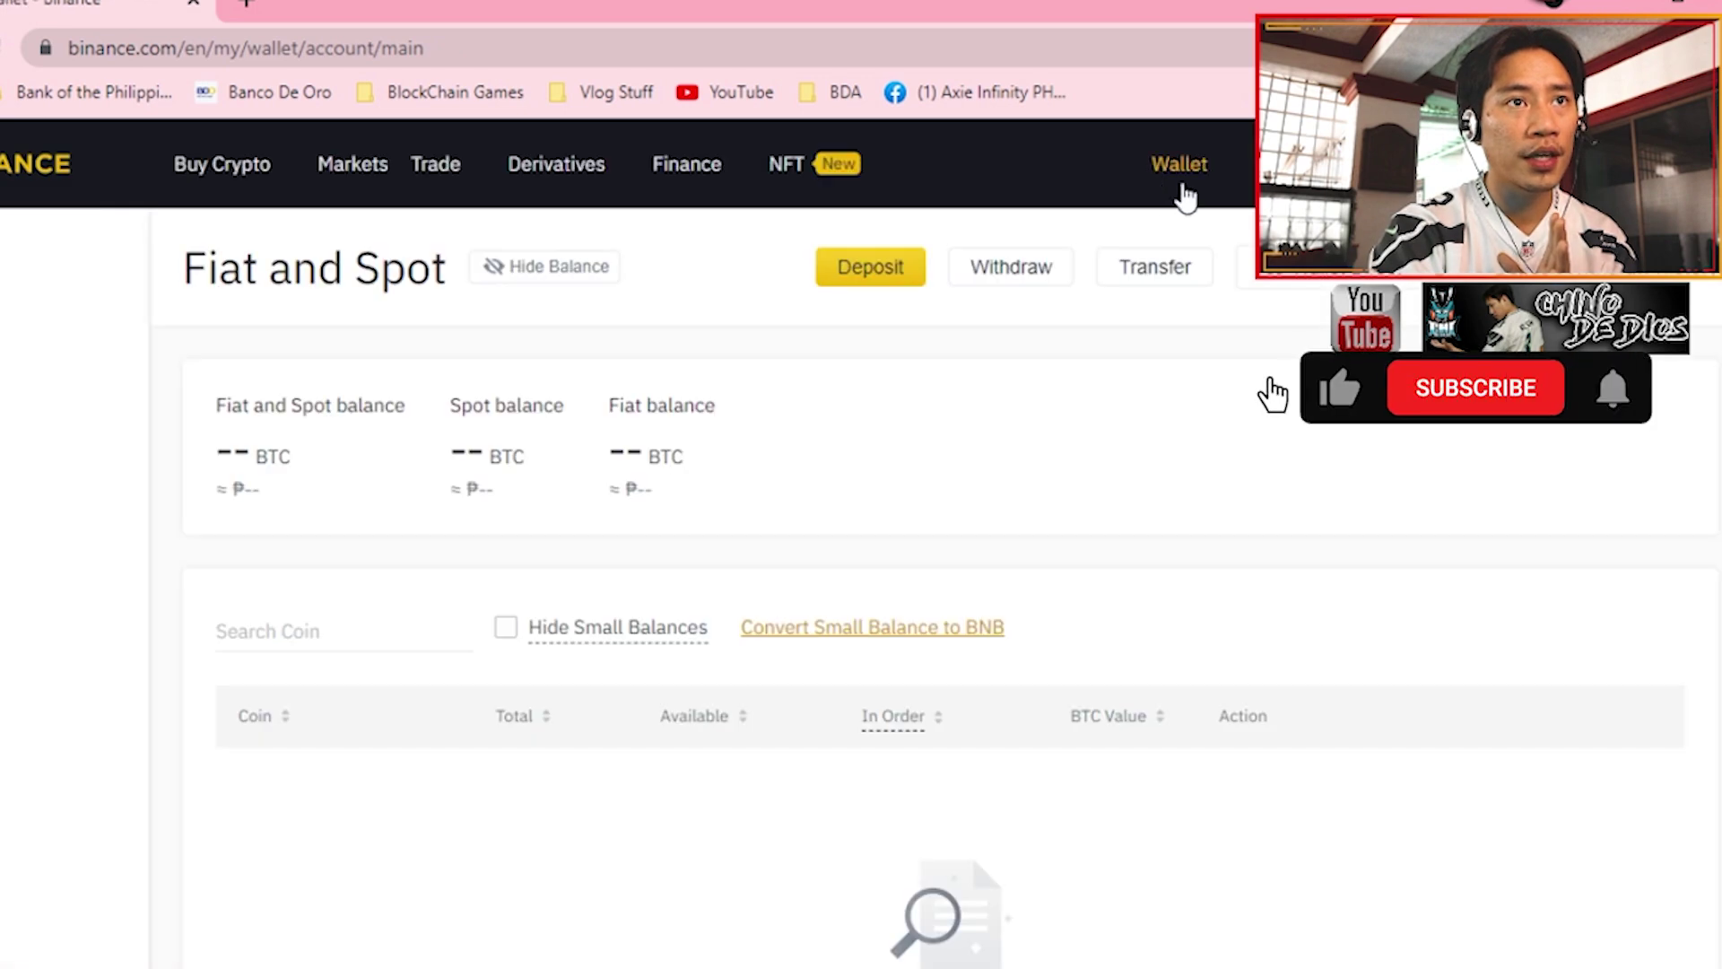
pyautogui.moveTo(1184, 196)
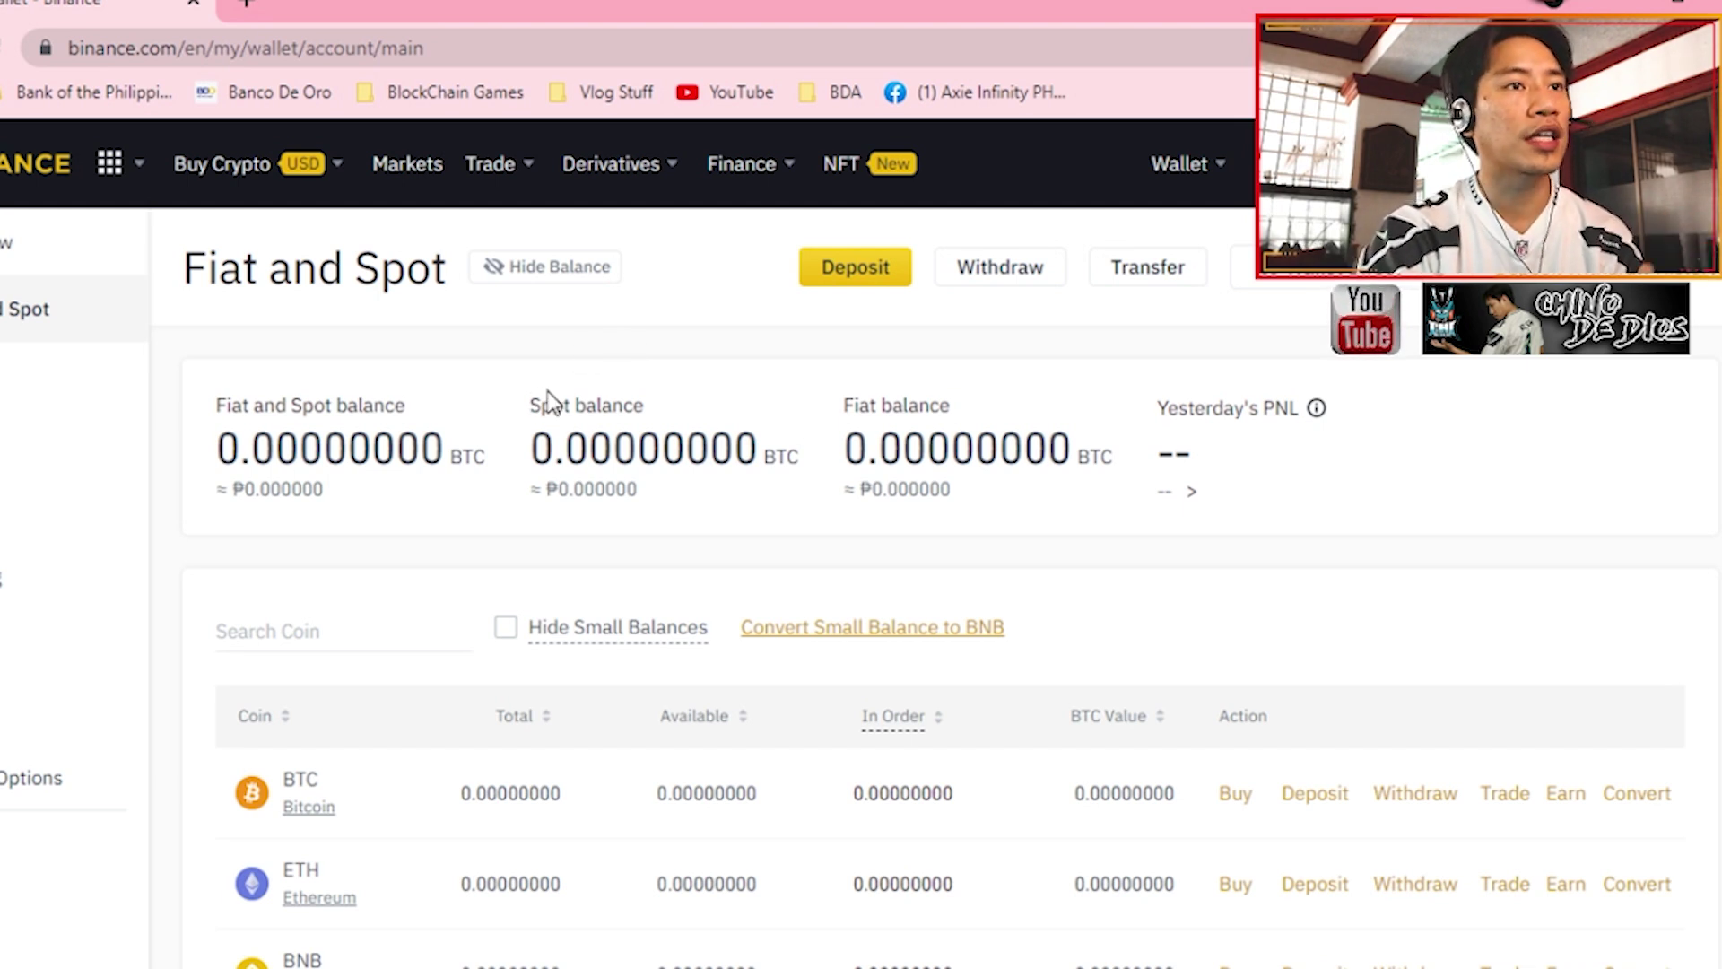
# - Set up a BNB transfer from P2P to Fiat and Spot, then close it unsent
pyautogui.click(1145, 269)
pyautogui.click(638, 397)
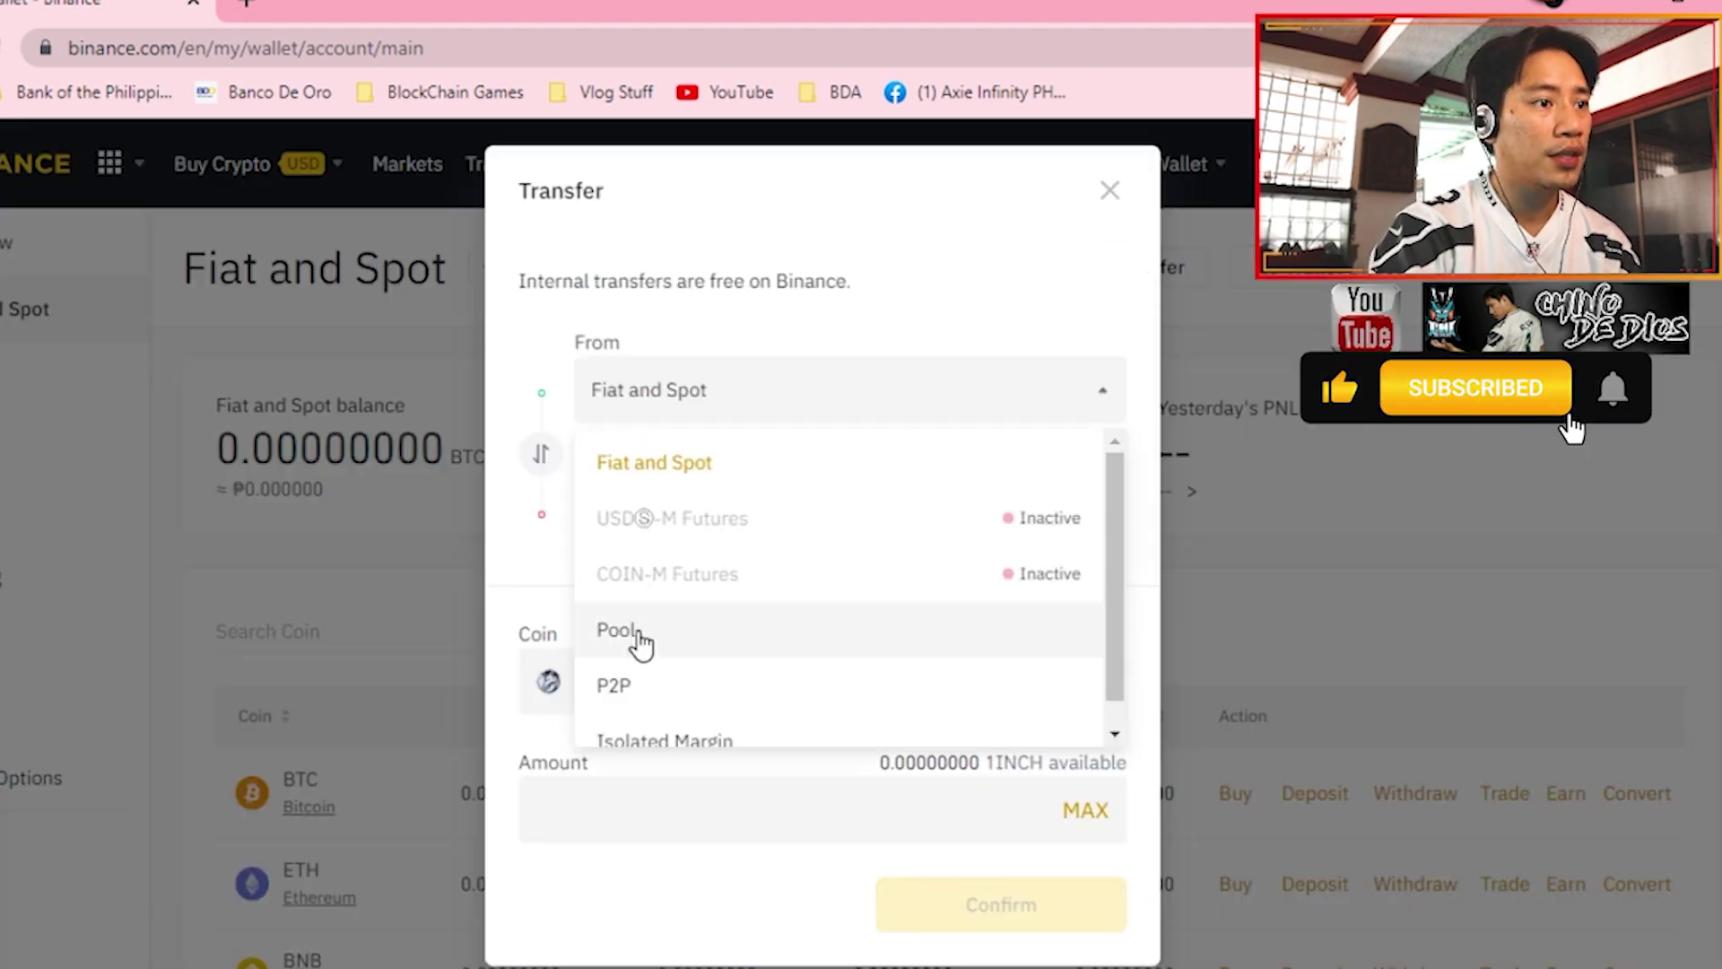
pyautogui.click(630, 703)
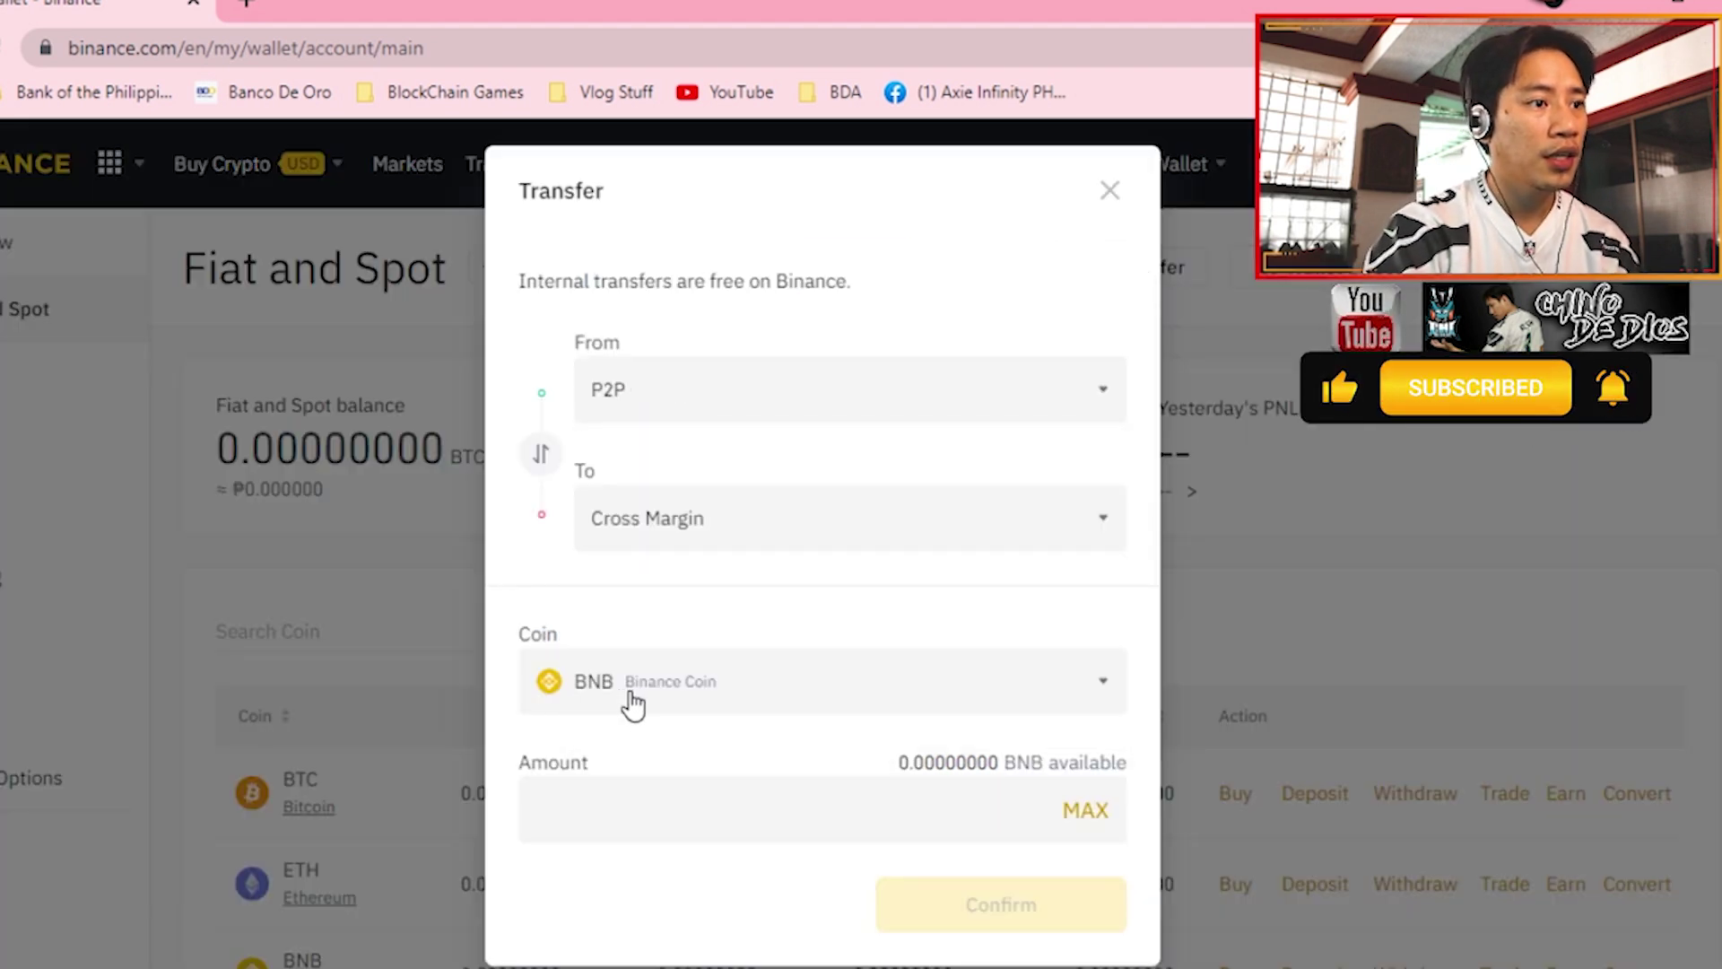
pyautogui.click(677, 536)
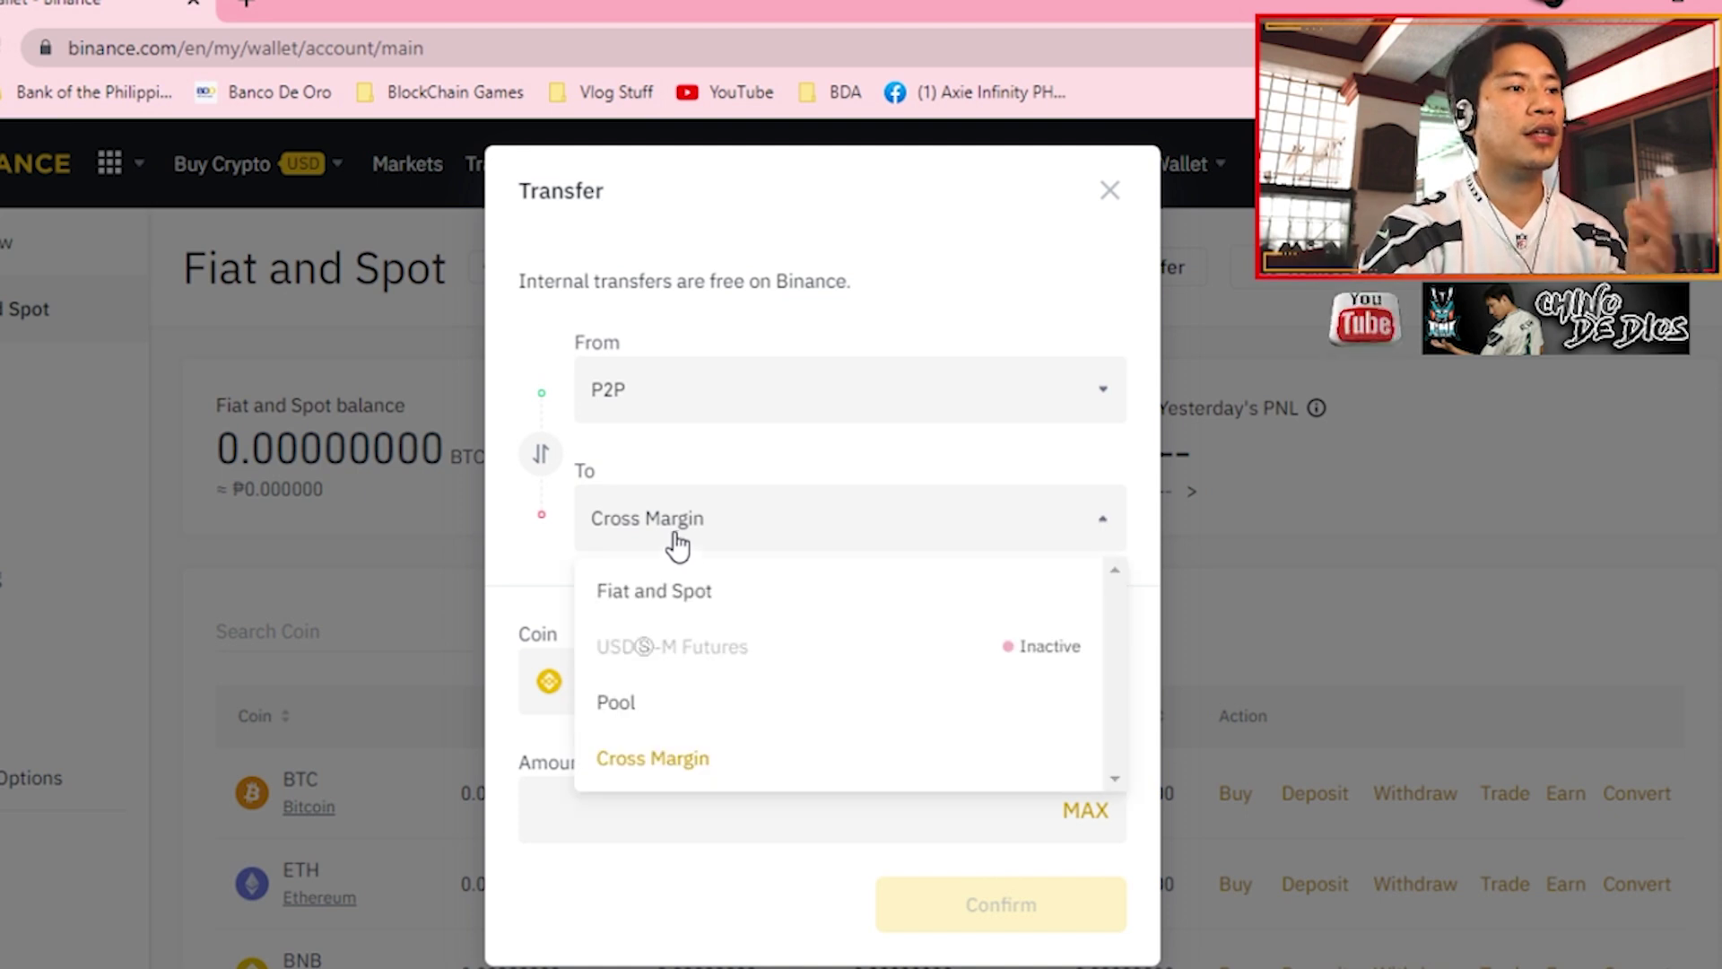
pyautogui.click(691, 594)
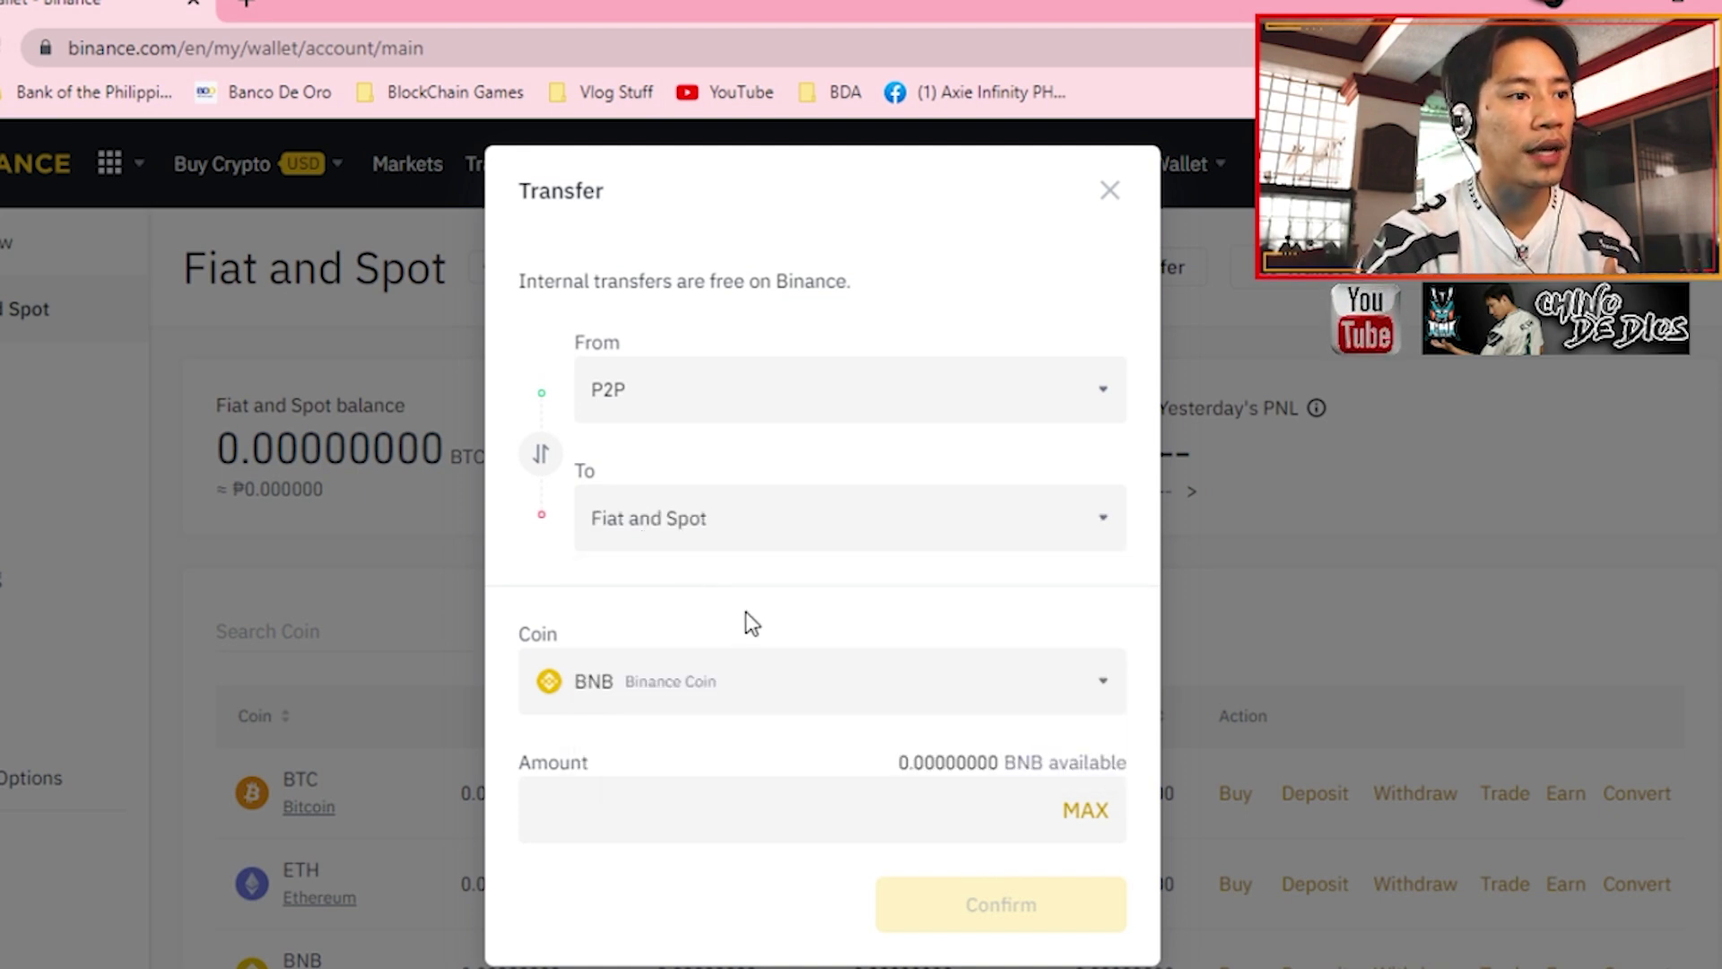
pyautogui.click(699, 686)
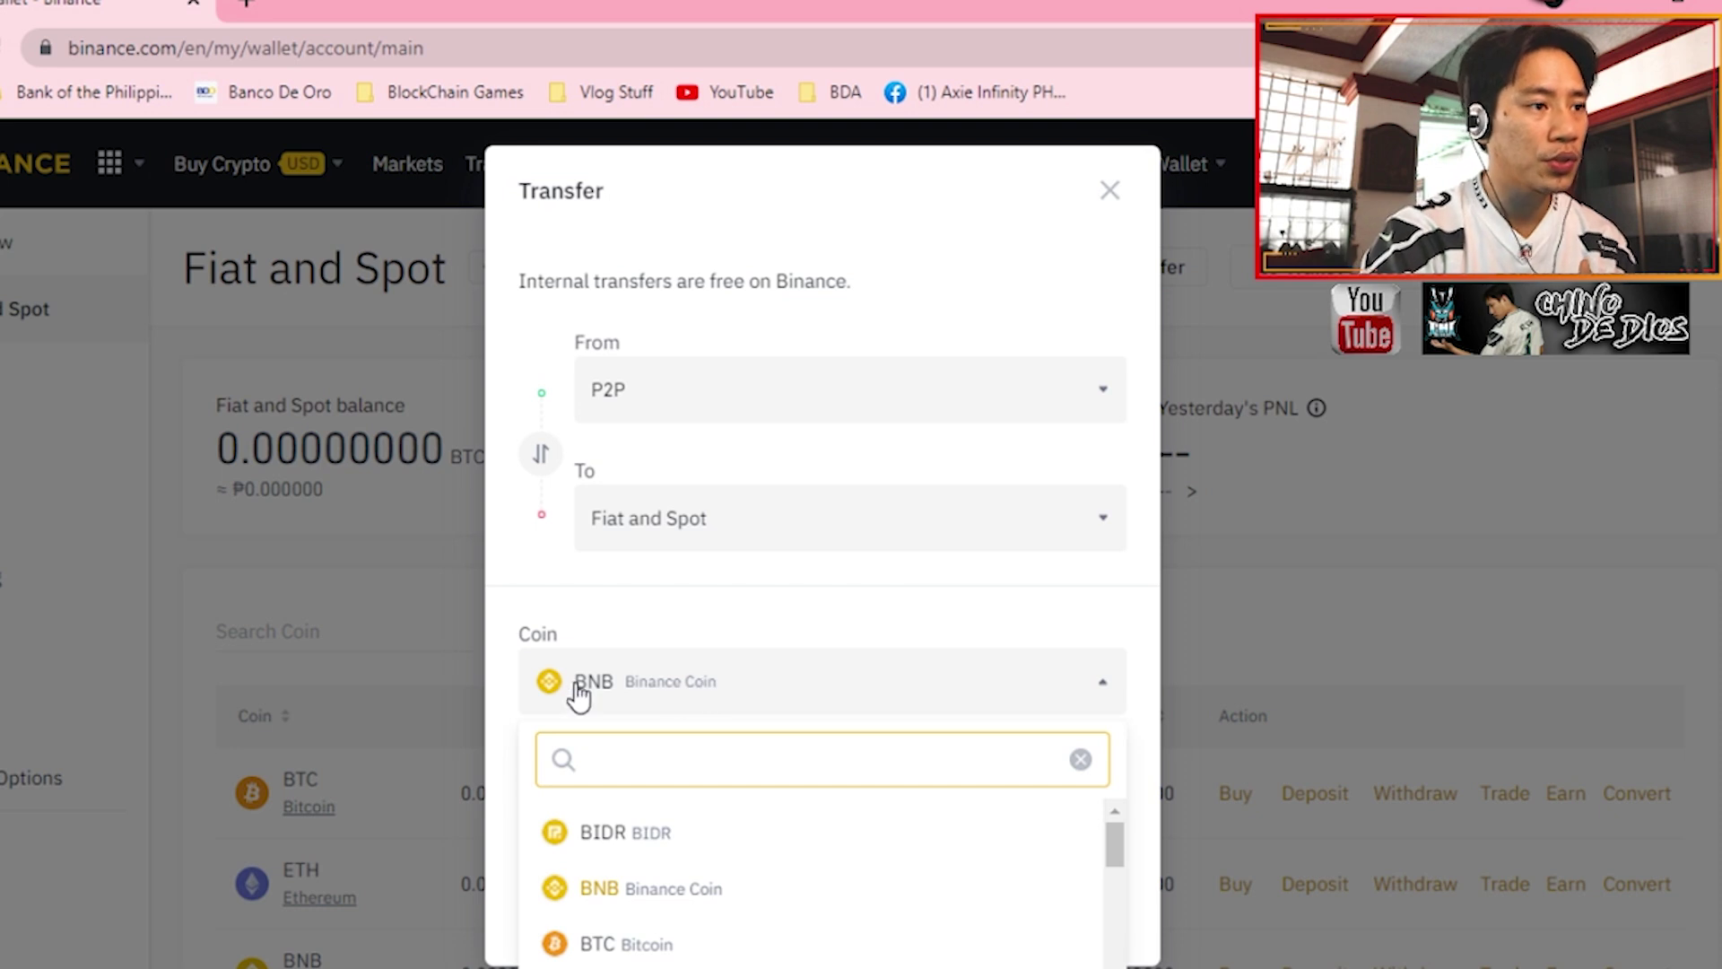
pyautogui.click(676, 605)
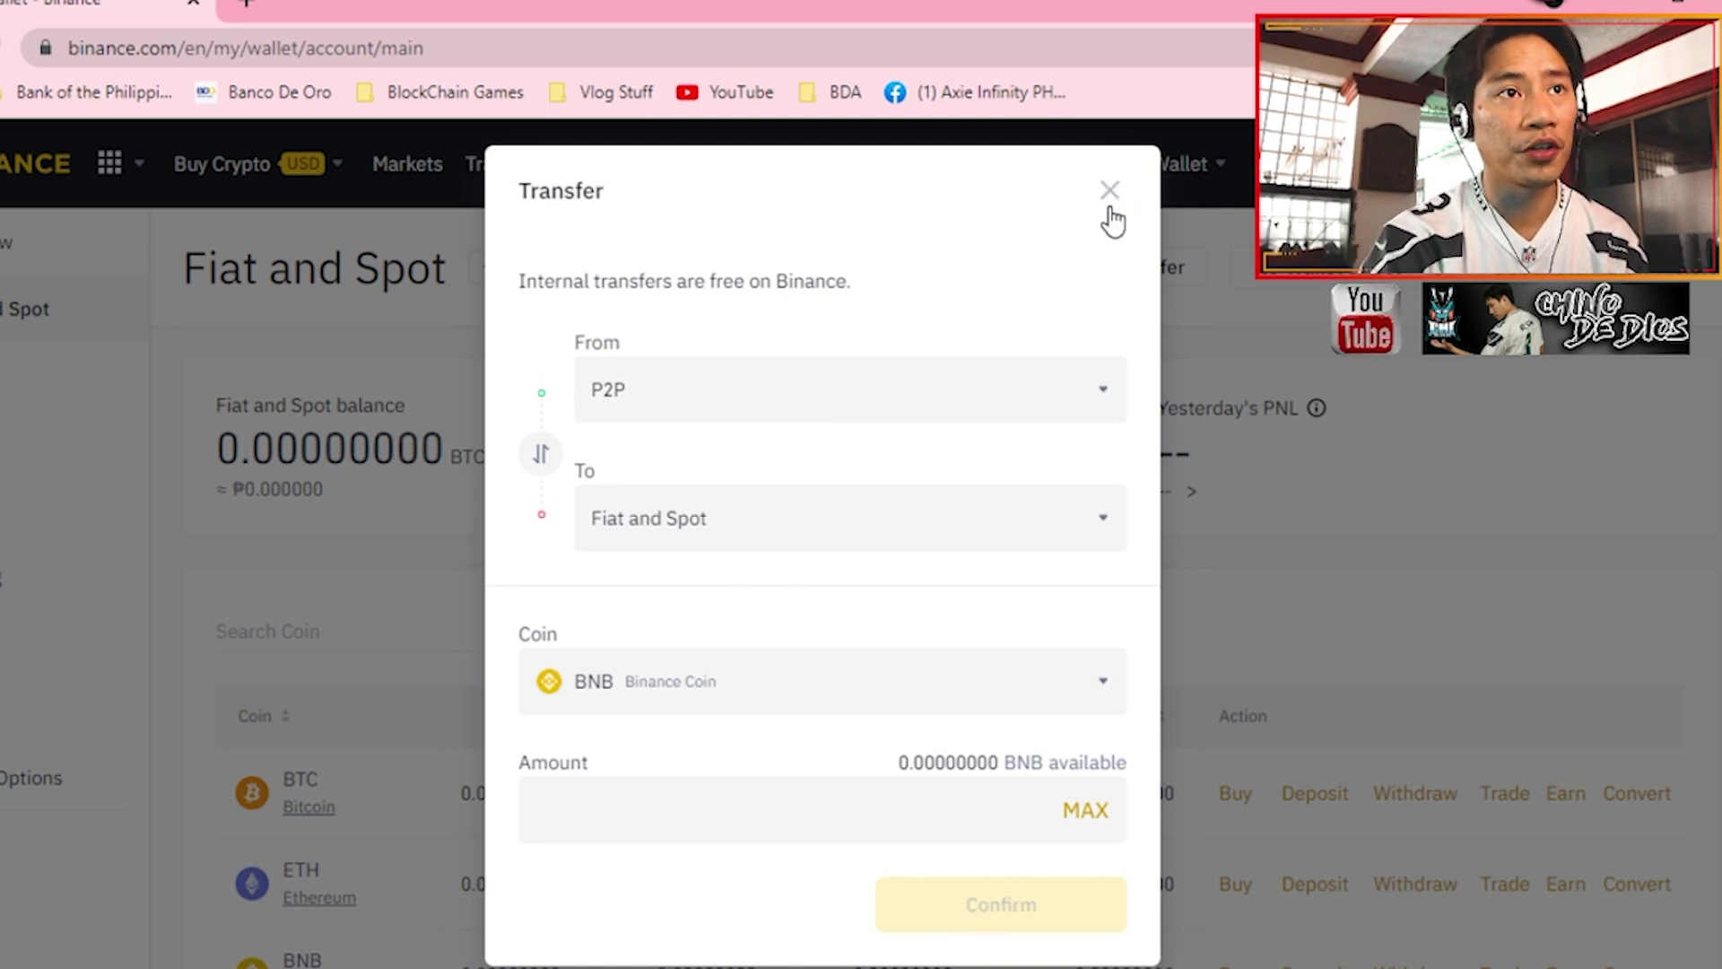
pyautogui.click(1108, 192)
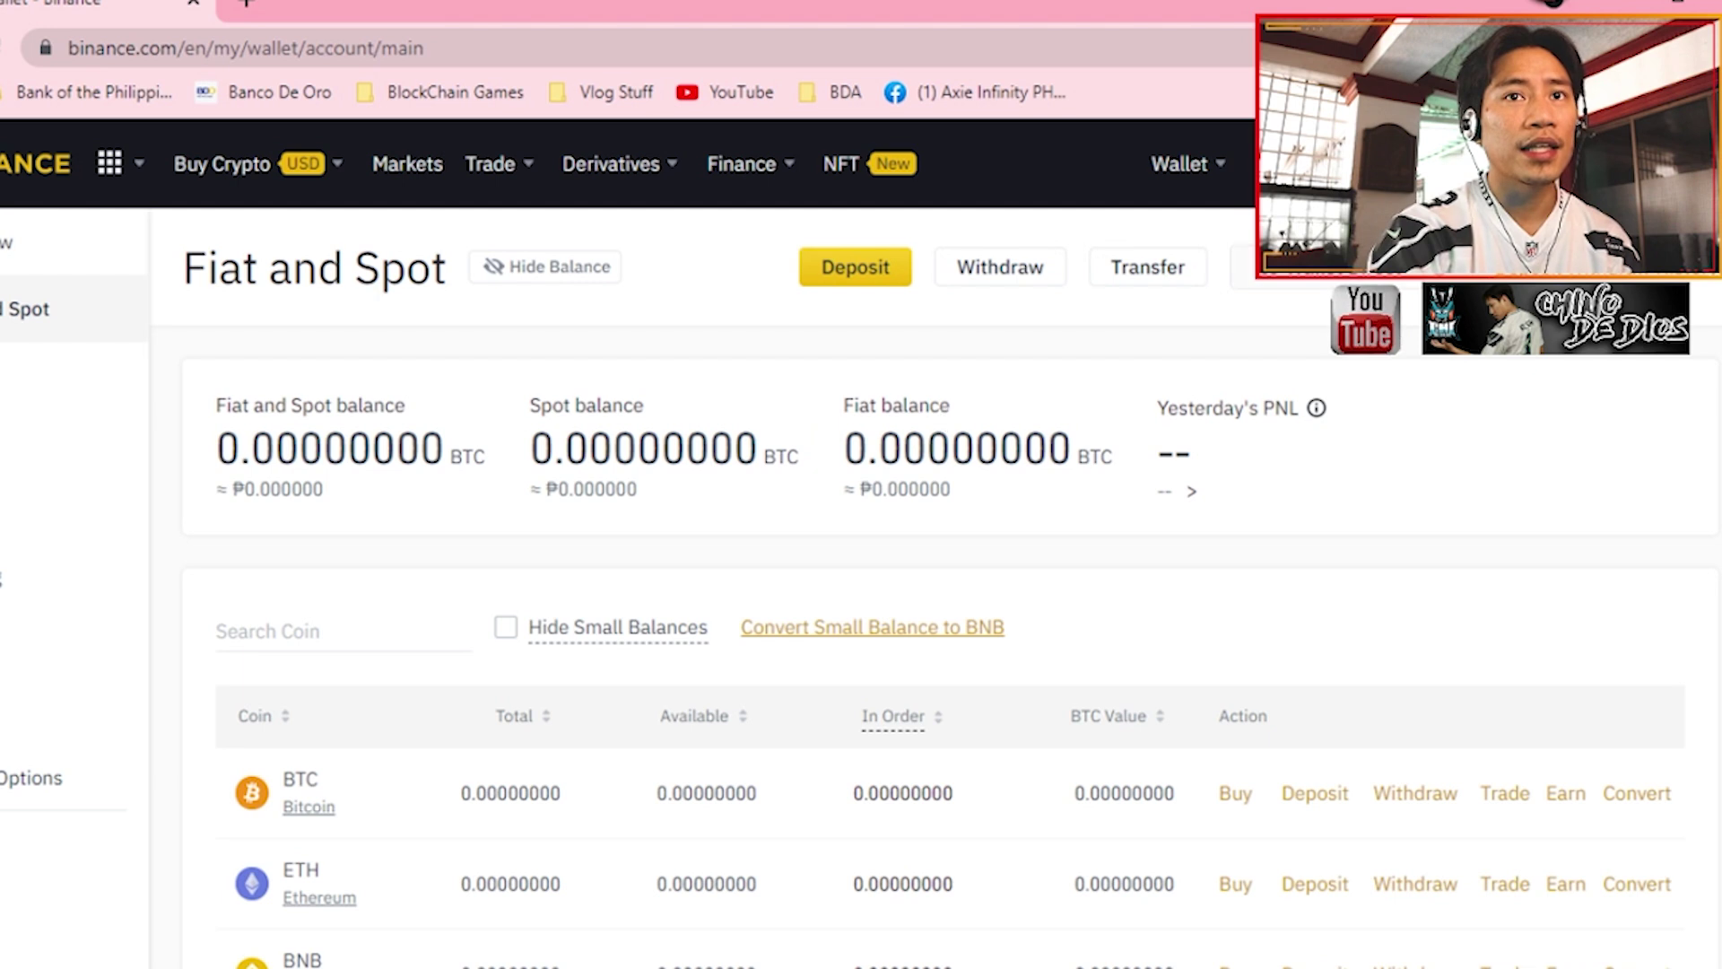
# - Copy the MetaMask Binance Smart Chain account address and close the wallet popup
pyautogui.hotkey('alt', 'shift', 'm')
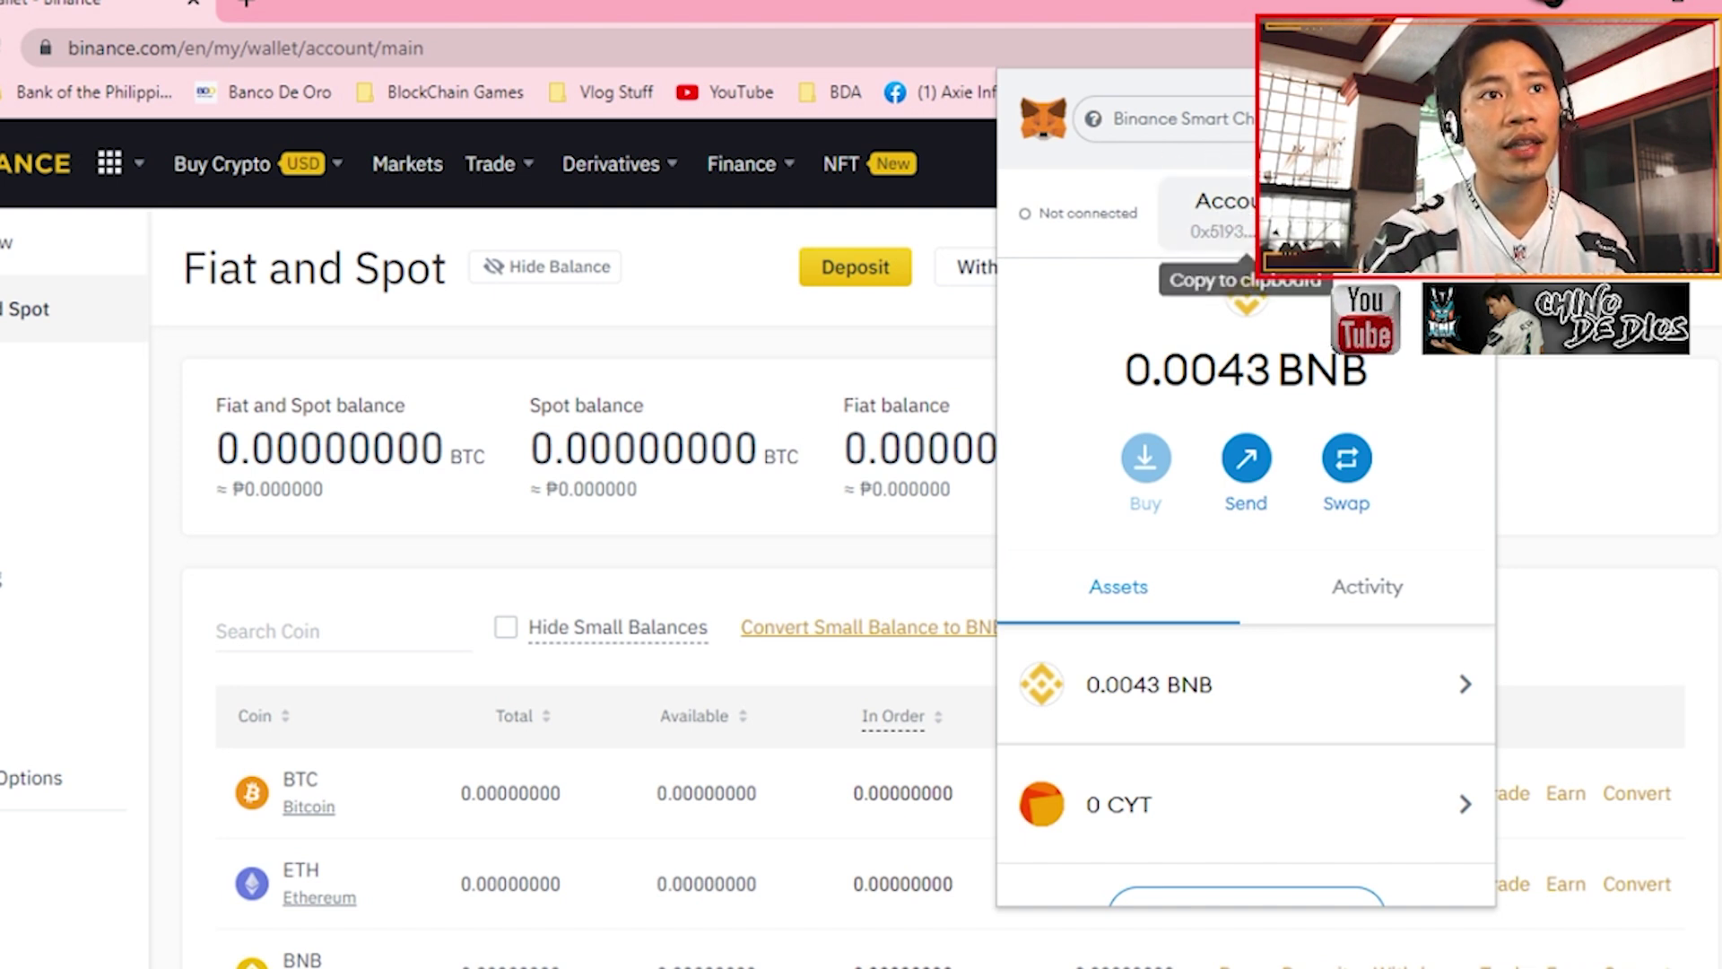
pyautogui.click(1224, 215)
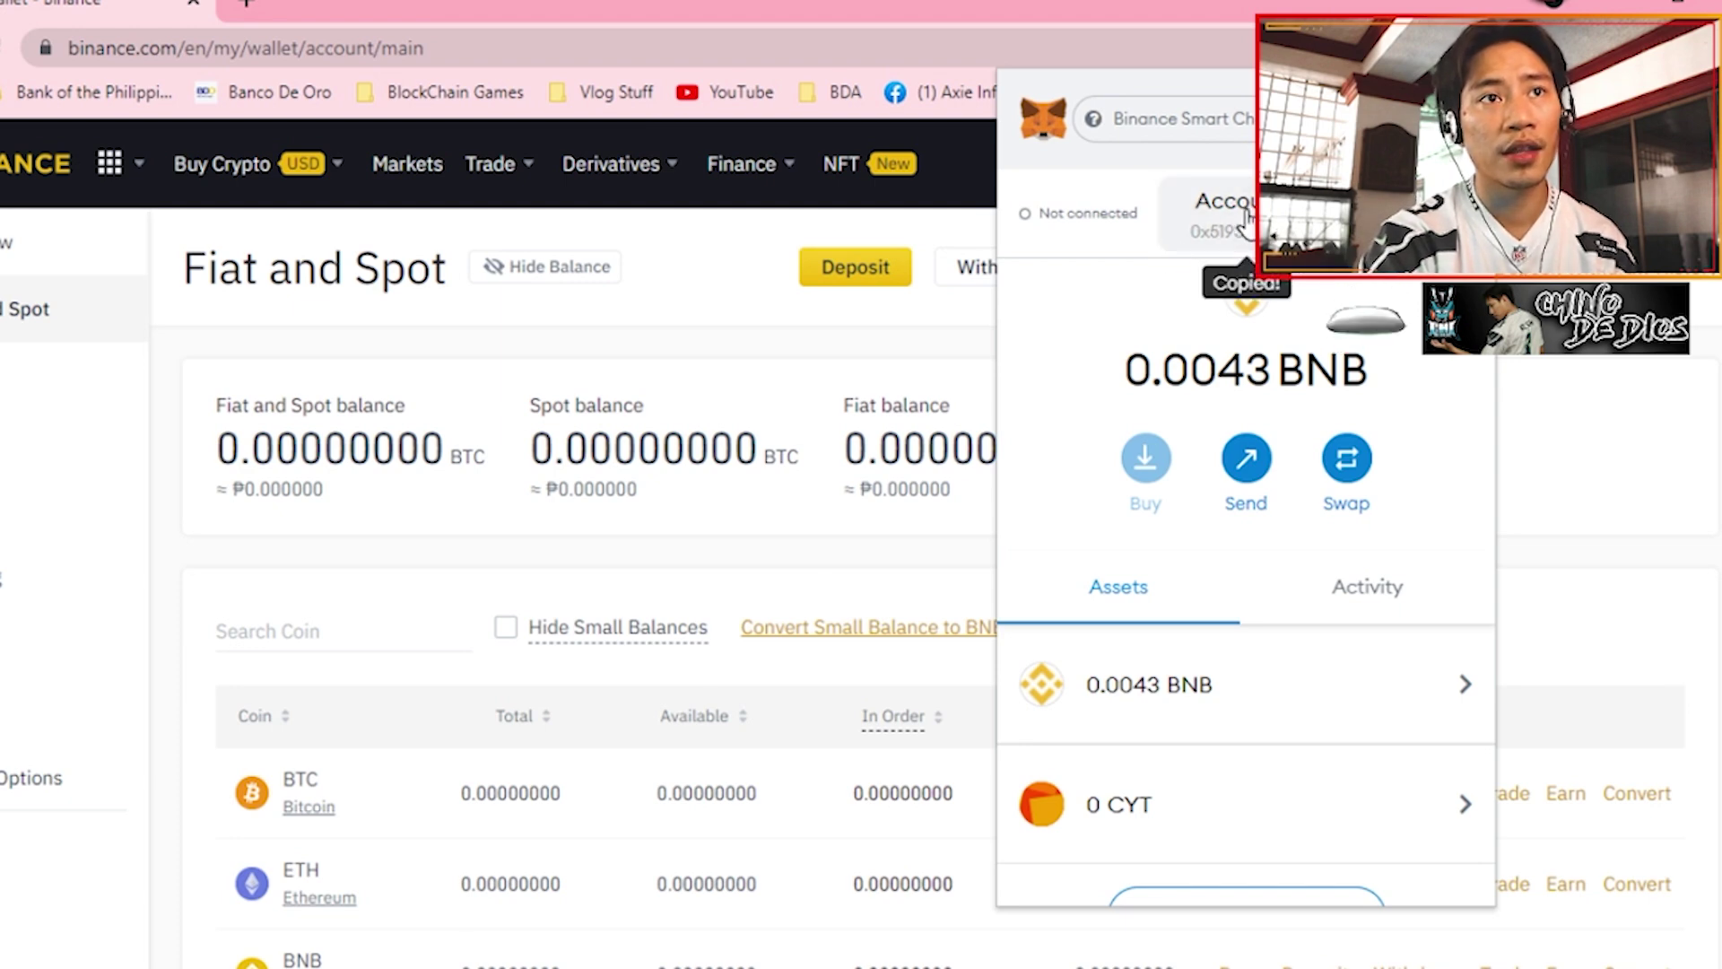
pyautogui.click(886, 376)
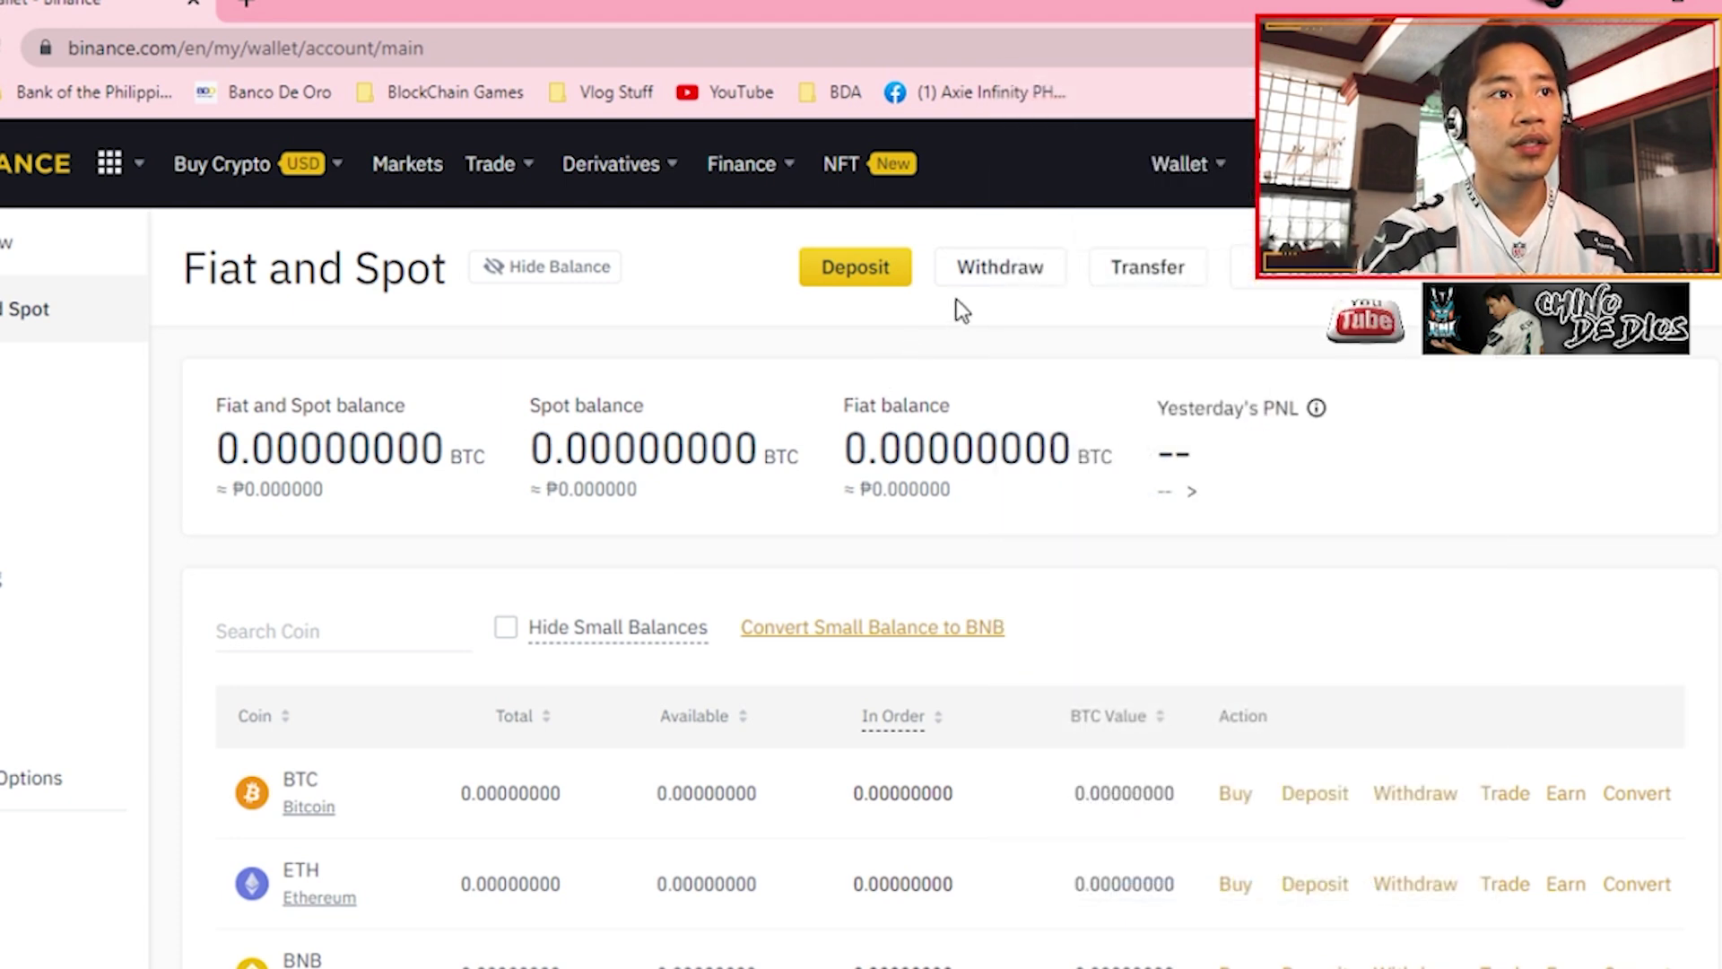
# - Start a BNB withdrawal and paste the MetaMask address into the Address field
pyautogui.click(998, 269)
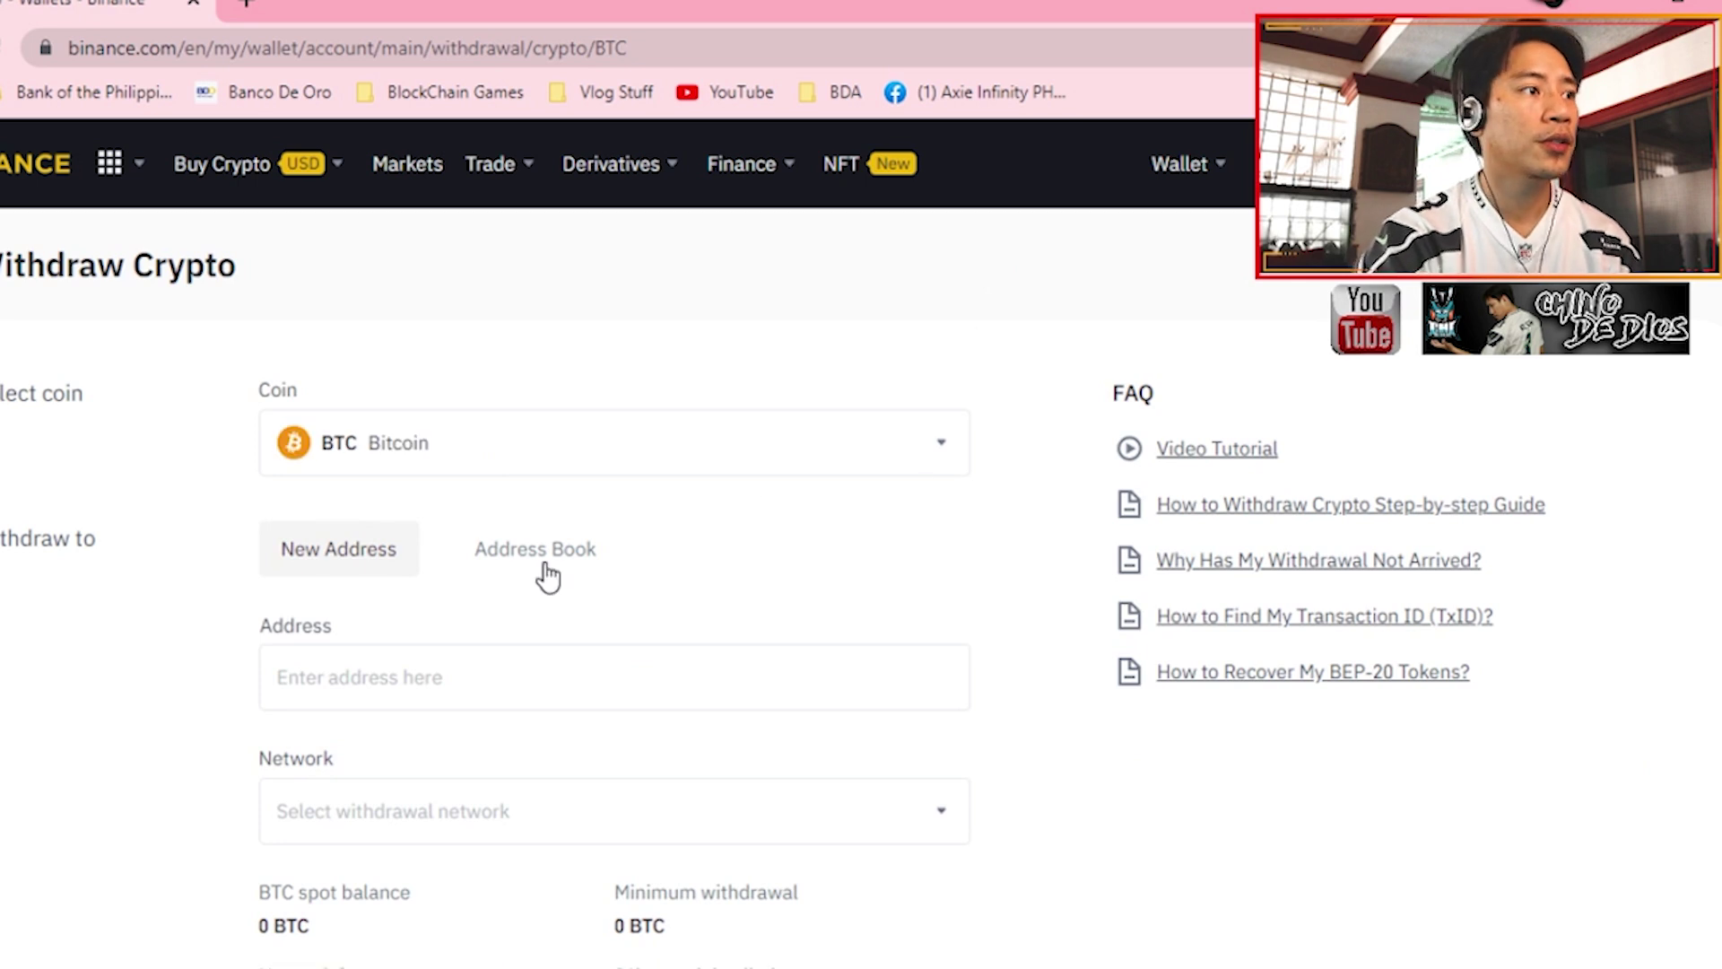
pyautogui.click(488, 472)
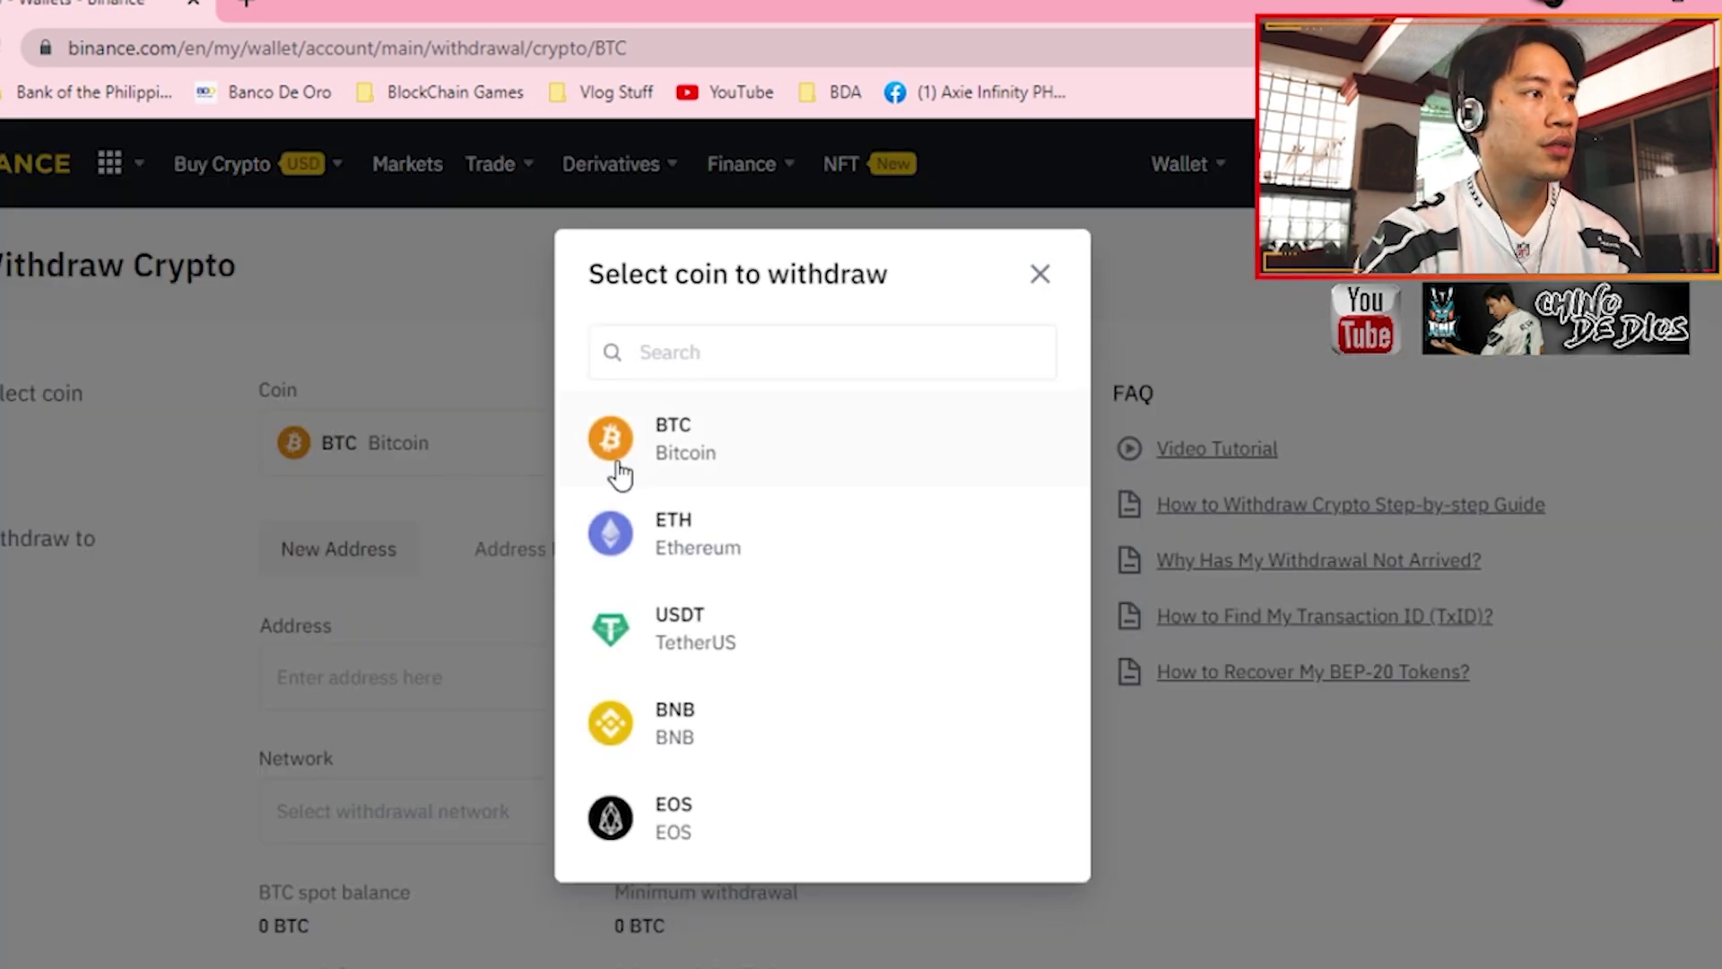
pyautogui.click(693, 736)
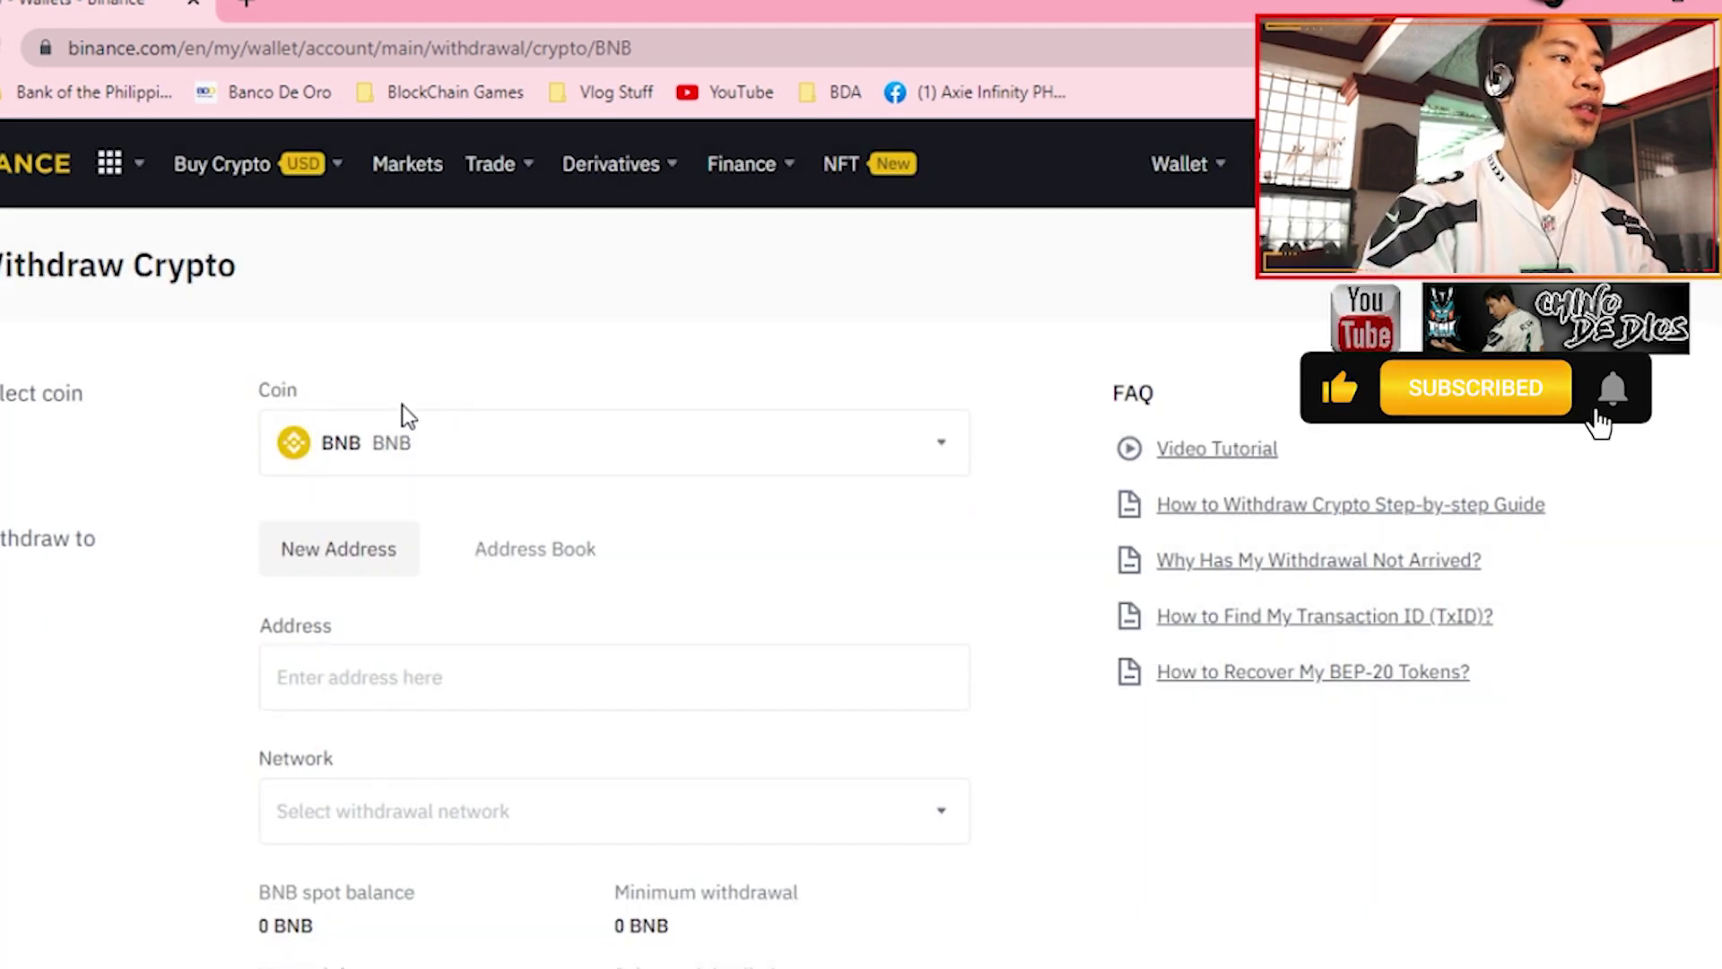
pyautogui.click(347, 676)
pyautogui.write('0x5193B5b9d61E4A7edc1fFAC6FDb3f10f1892A3AA')
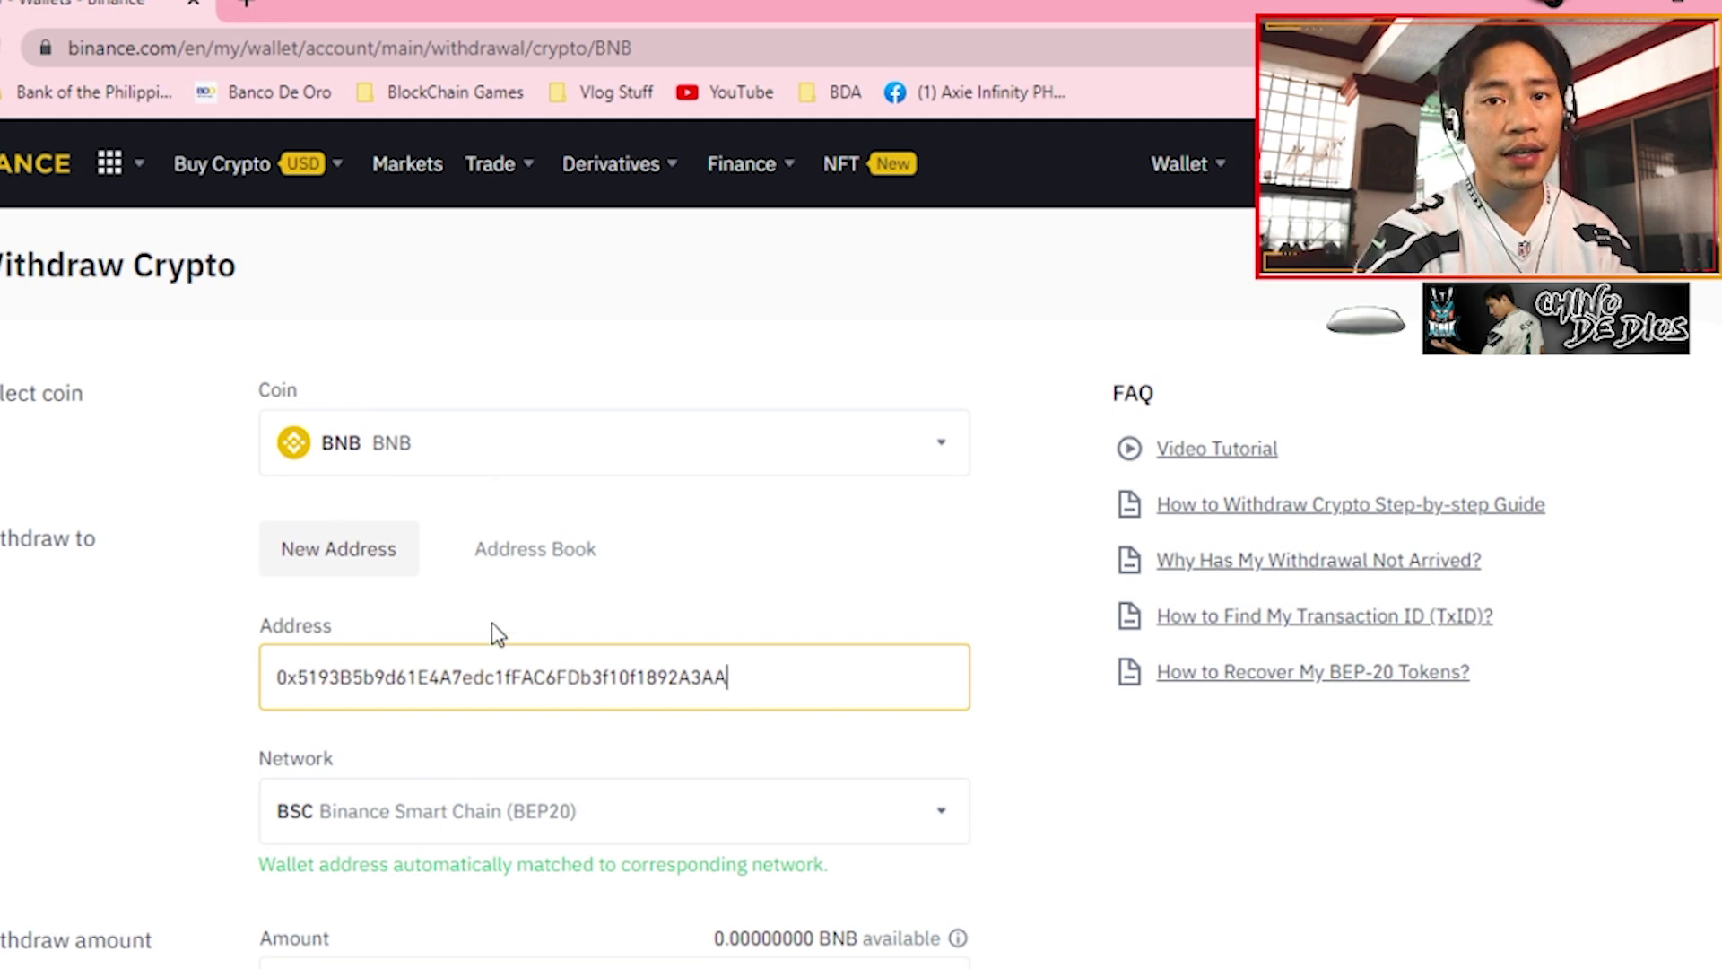
# - Keep the Binance Smart Chain (BEP20) network and review the withdrawal form
pyautogui.scroll(-3, 192, 776)
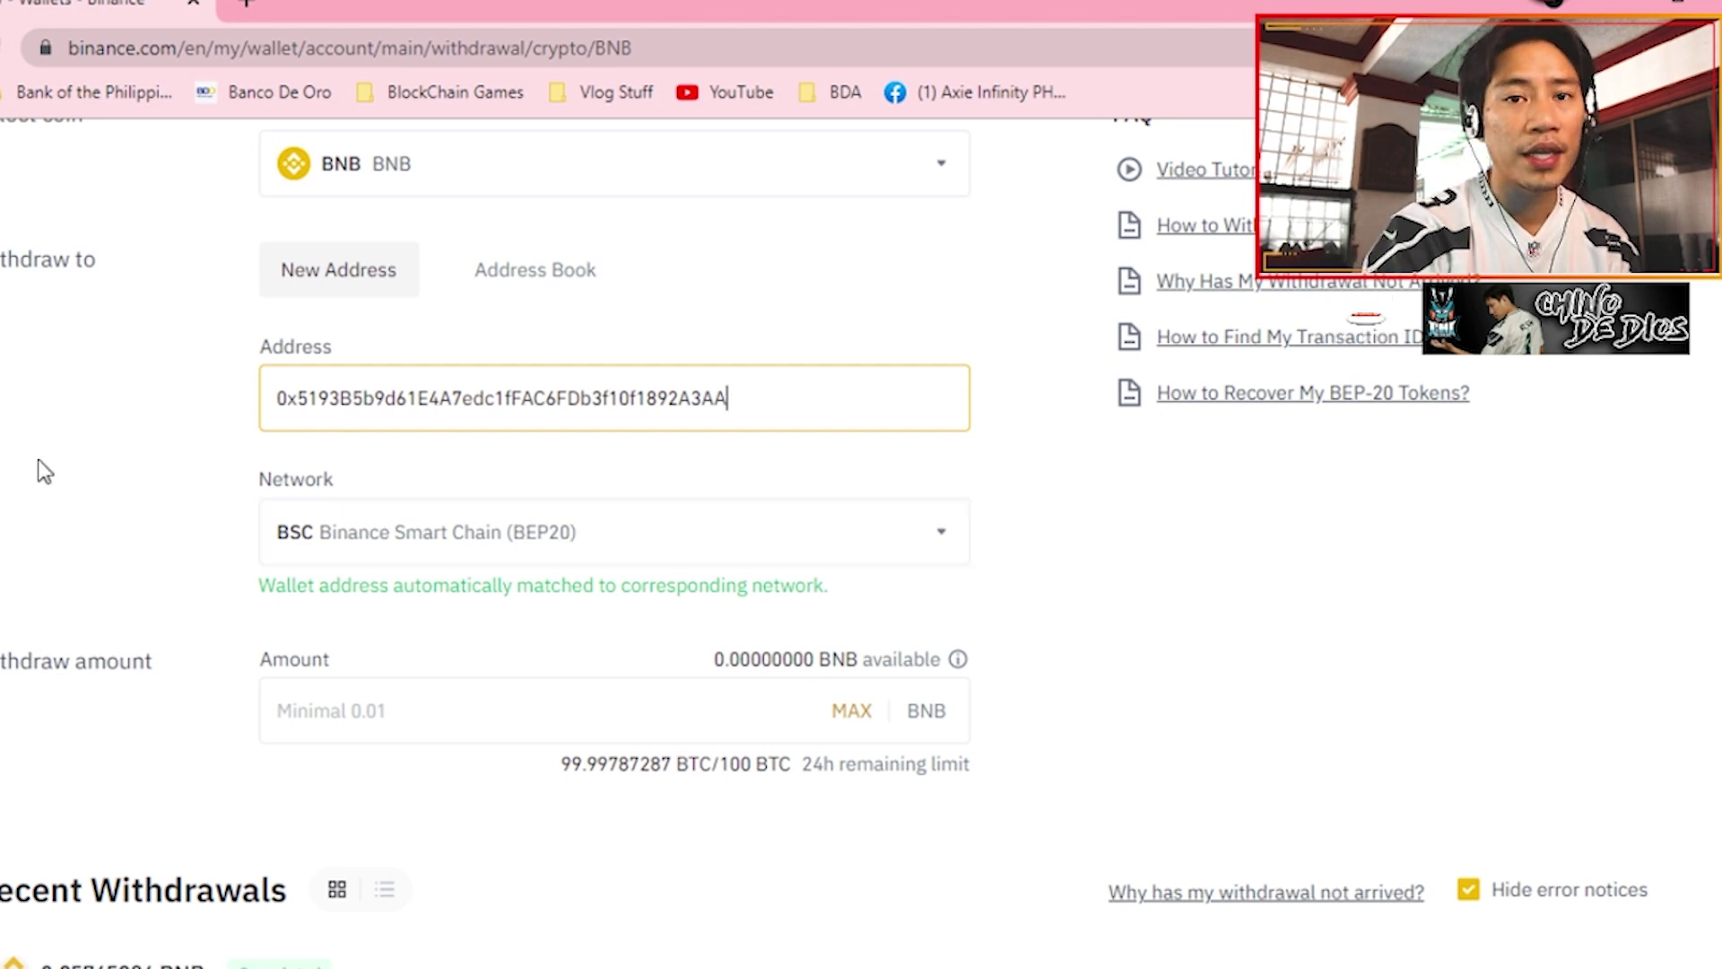
pyautogui.click(700, 549)
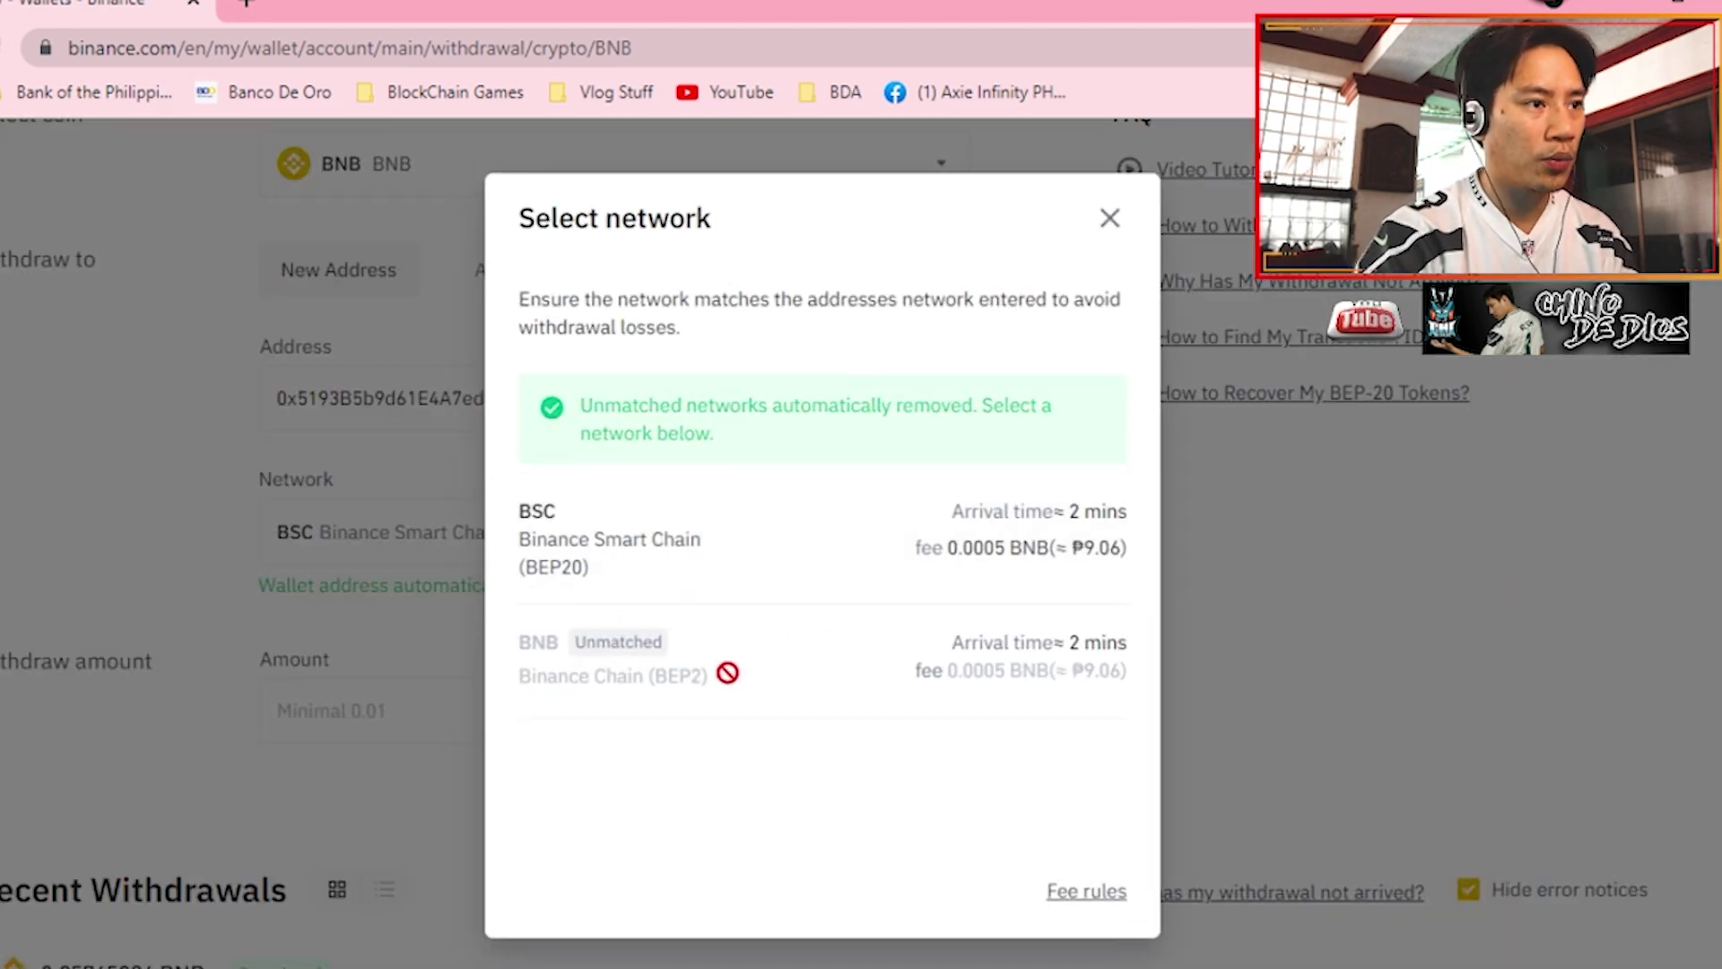
pyautogui.click(1110, 222)
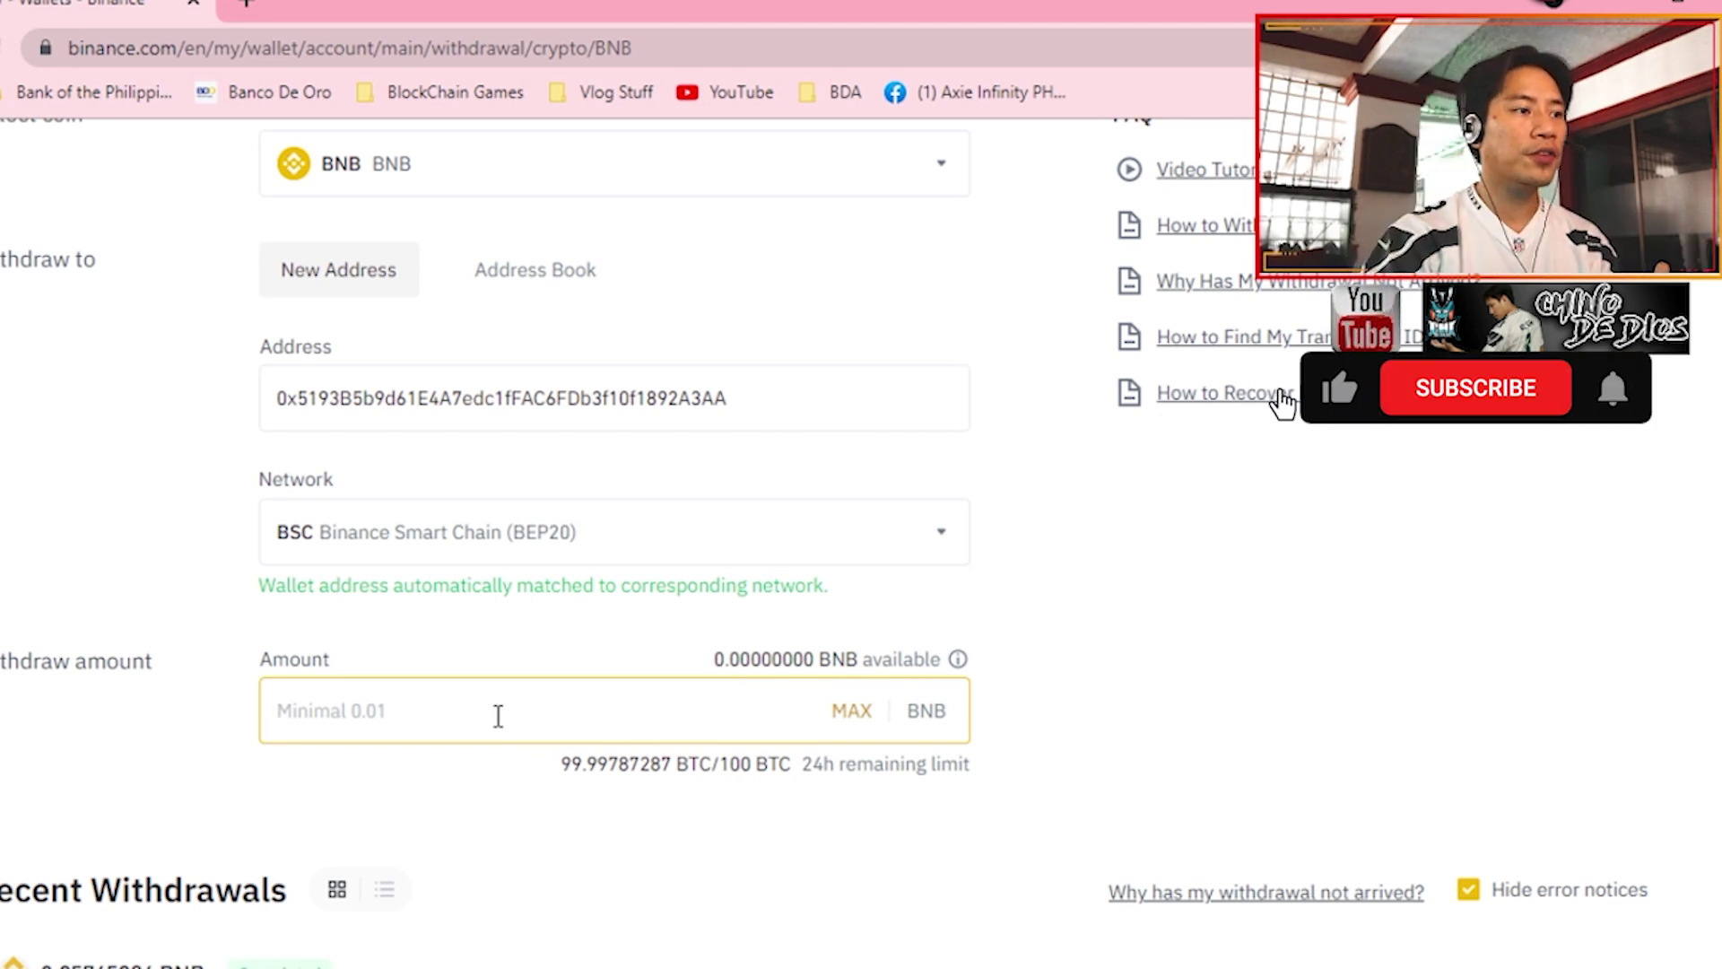
pyautogui.scroll(-3, 542, 735)
pyautogui.scroll(2, 738, 745)
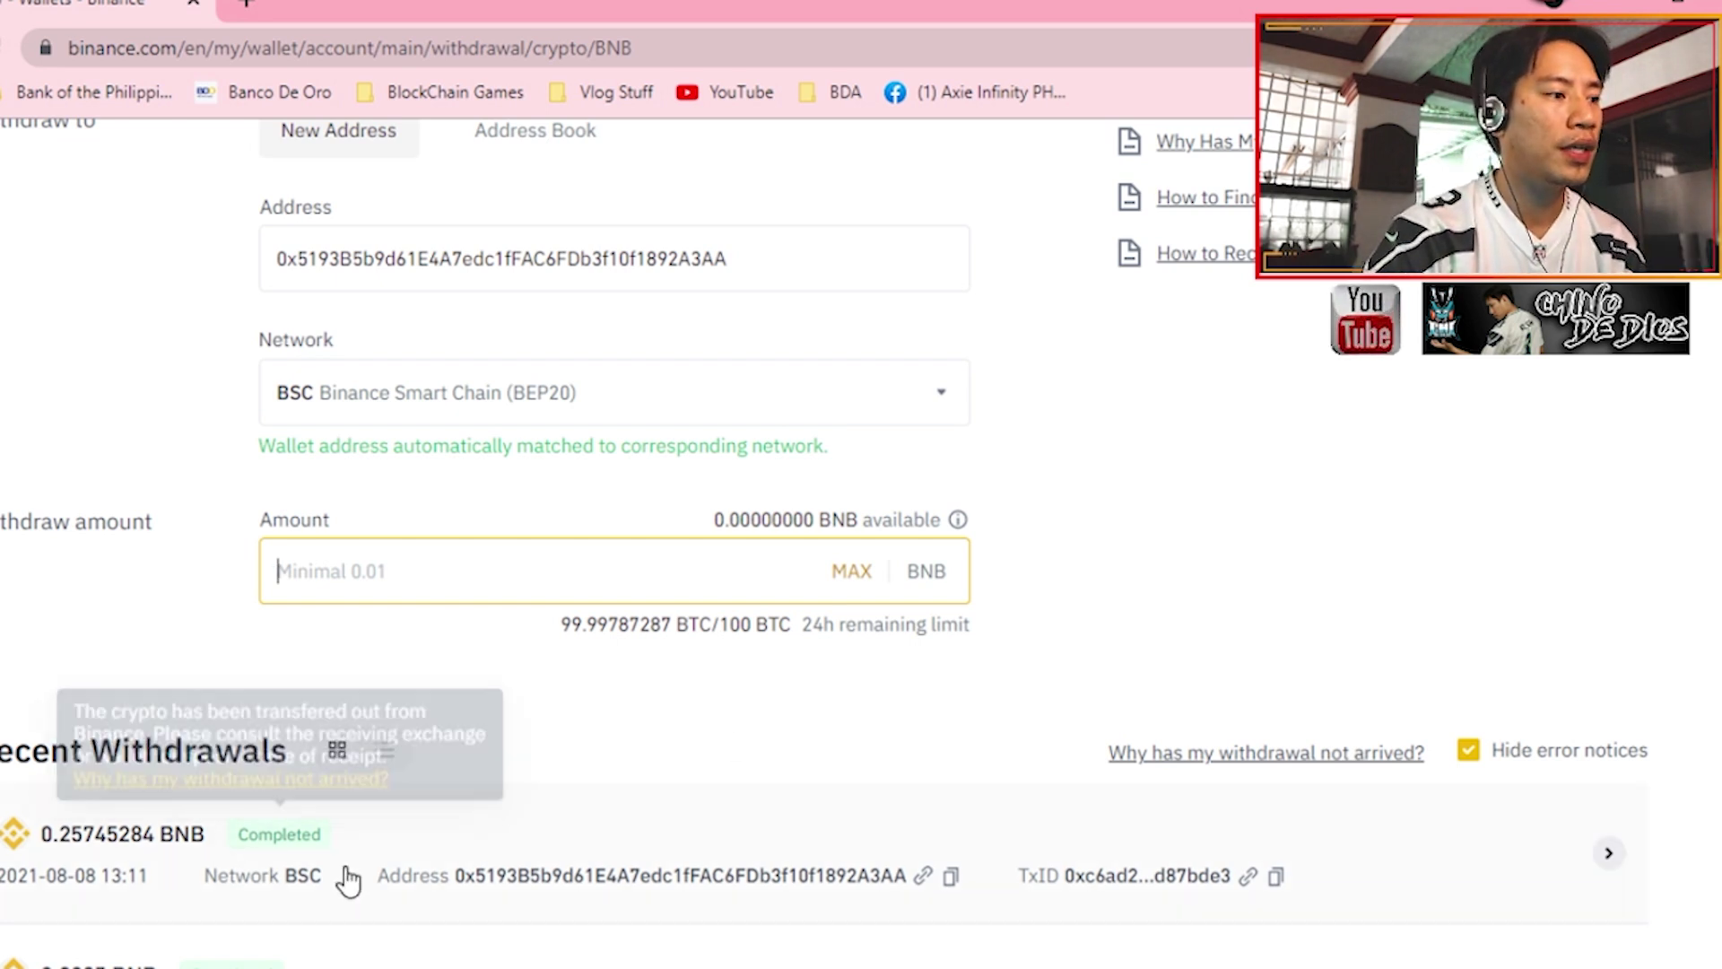
pyautogui.scroll(-2, 274, 868)
pyautogui.scroll(2, 273, 868)
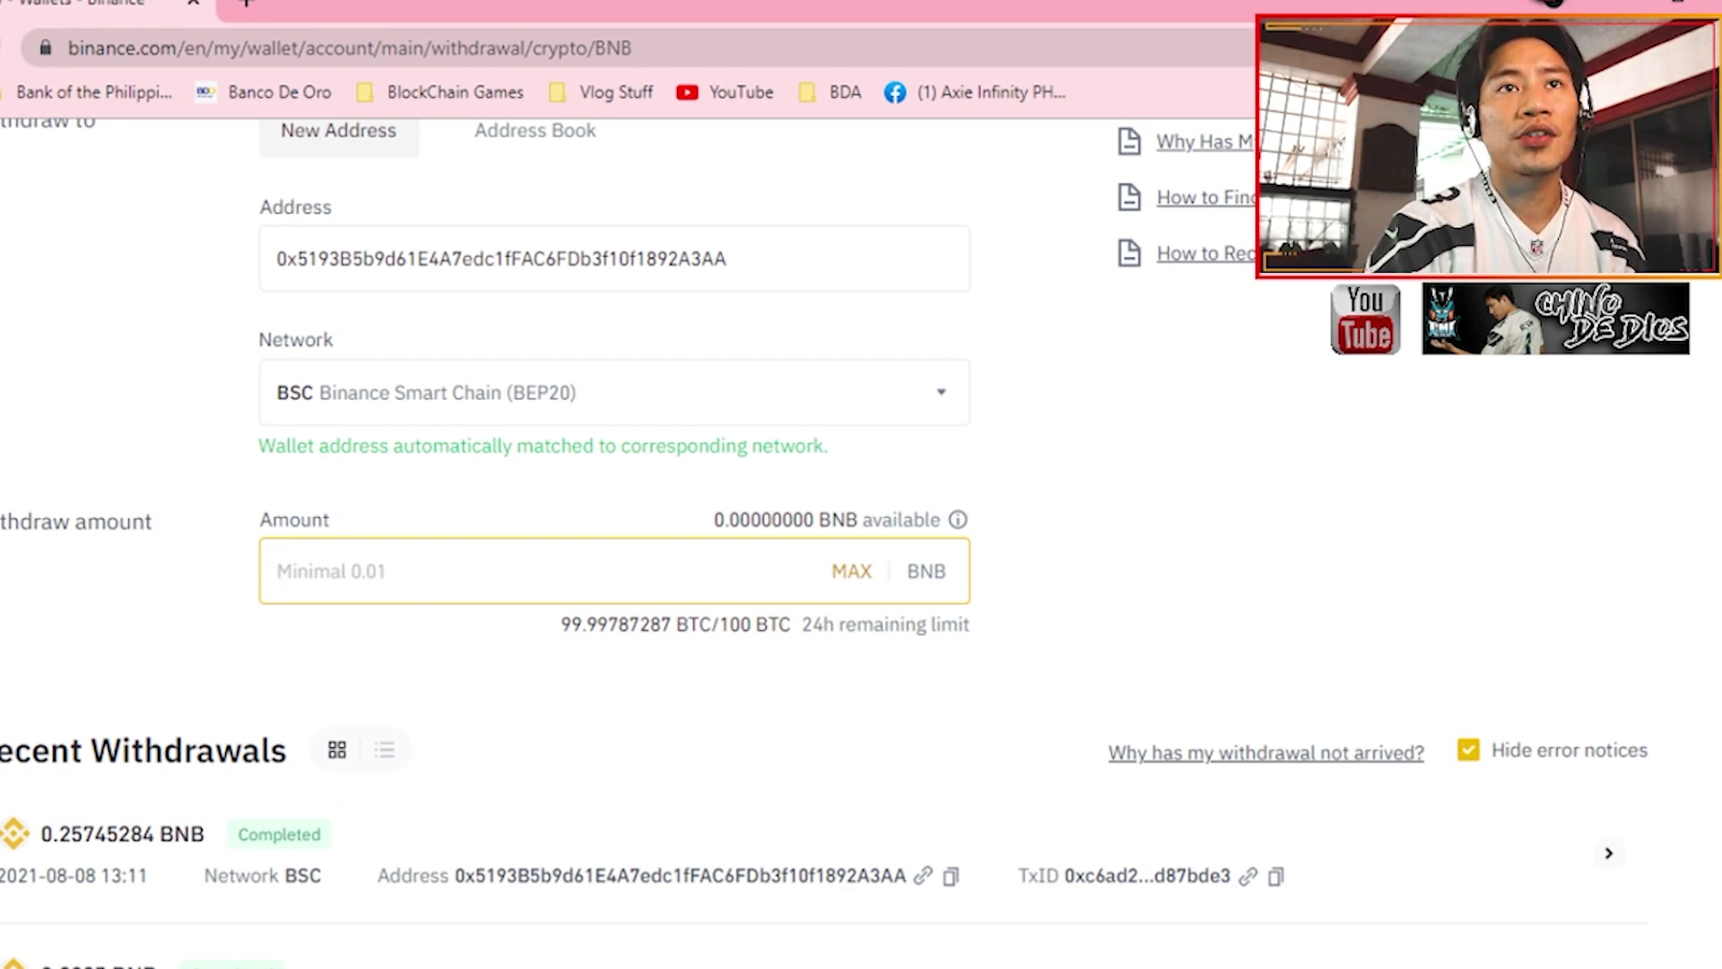
# - In MetaMask, set up a swap from BNB to CYT
pyautogui.hotkey('alt', 'shift', 'm')
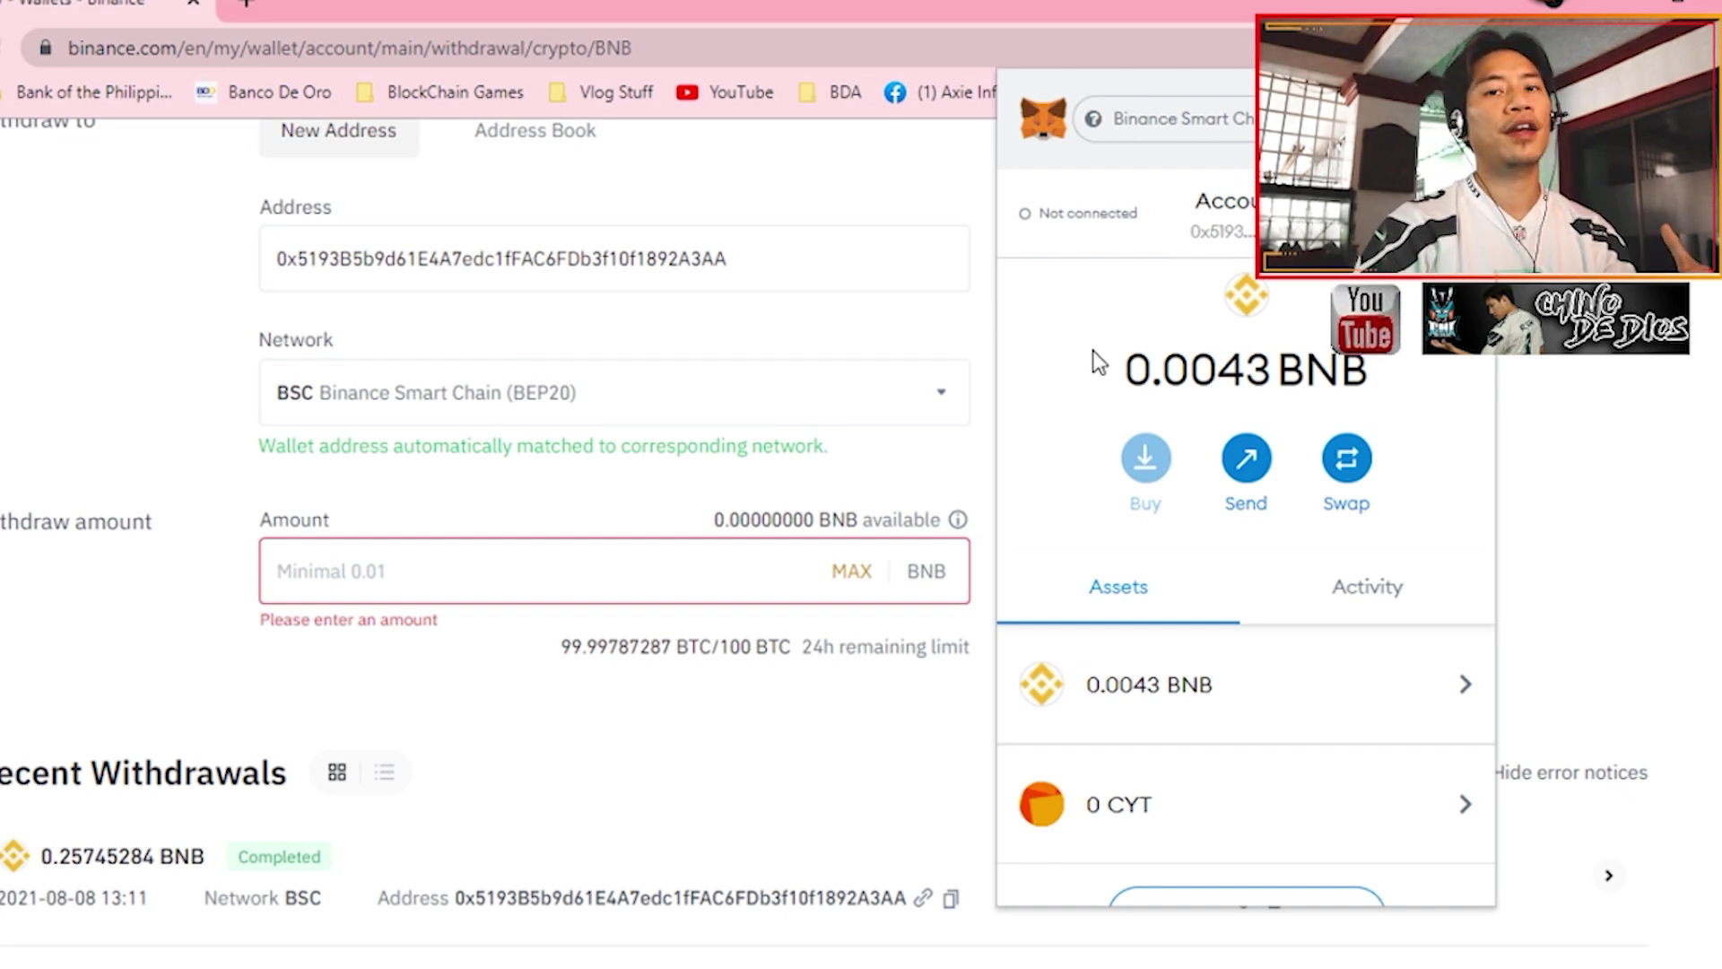
pyautogui.click(1346, 458)
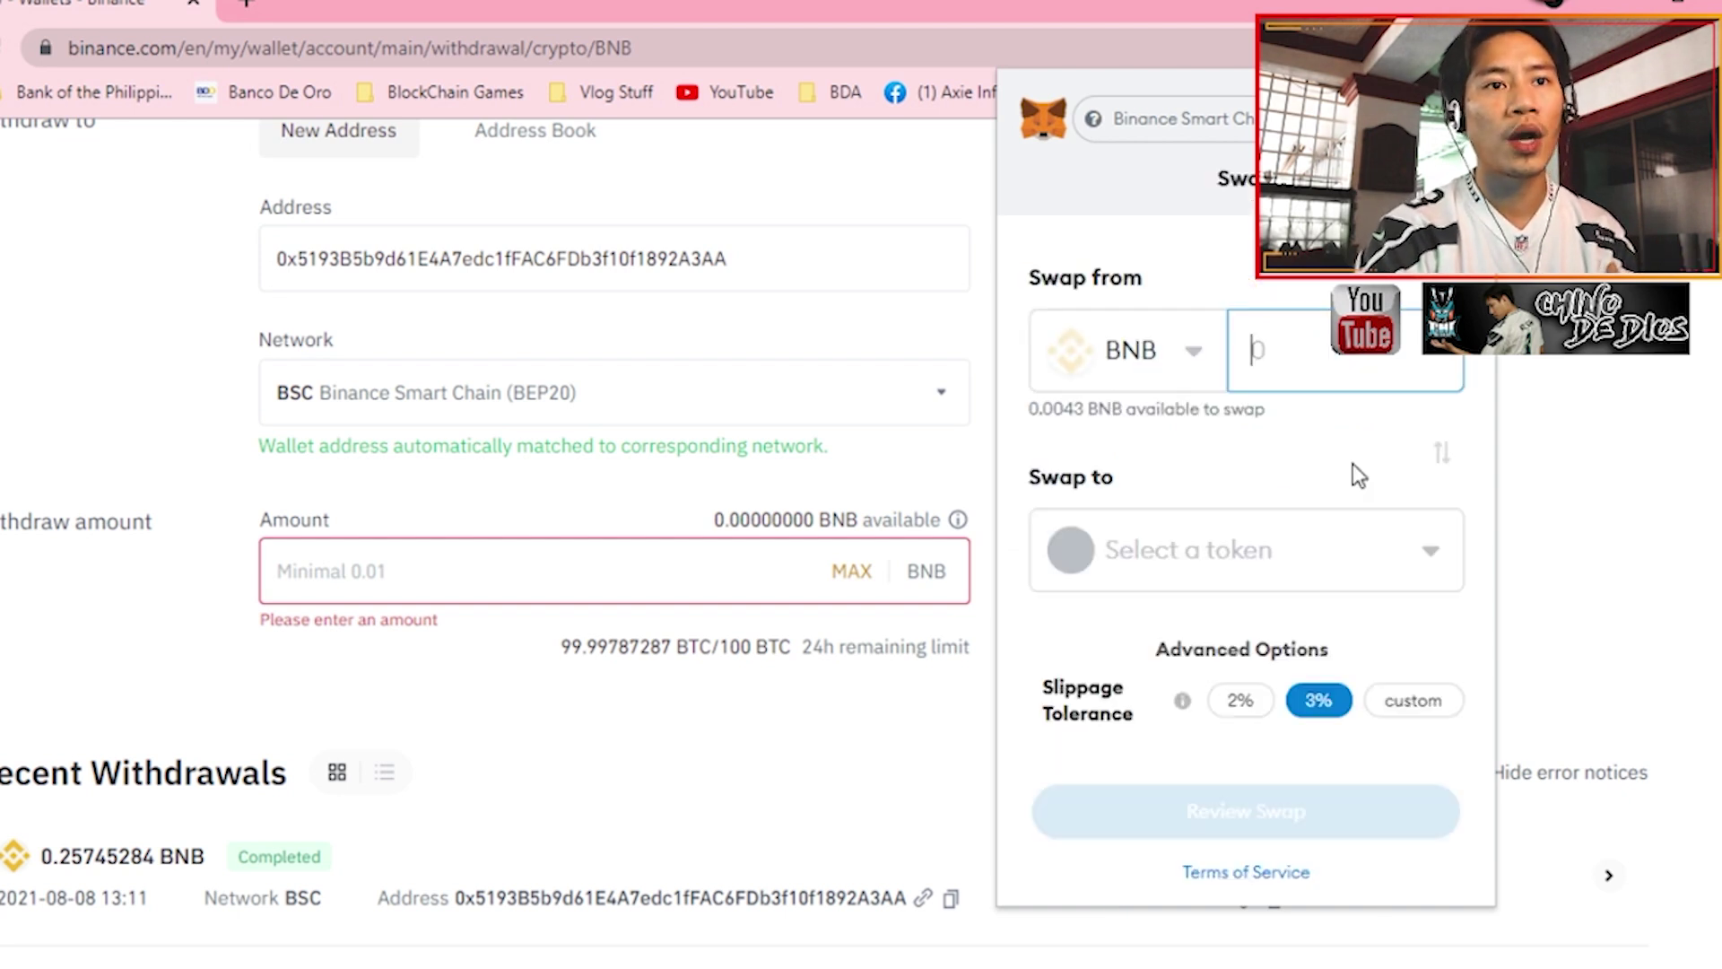
pyautogui.click(1171, 364)
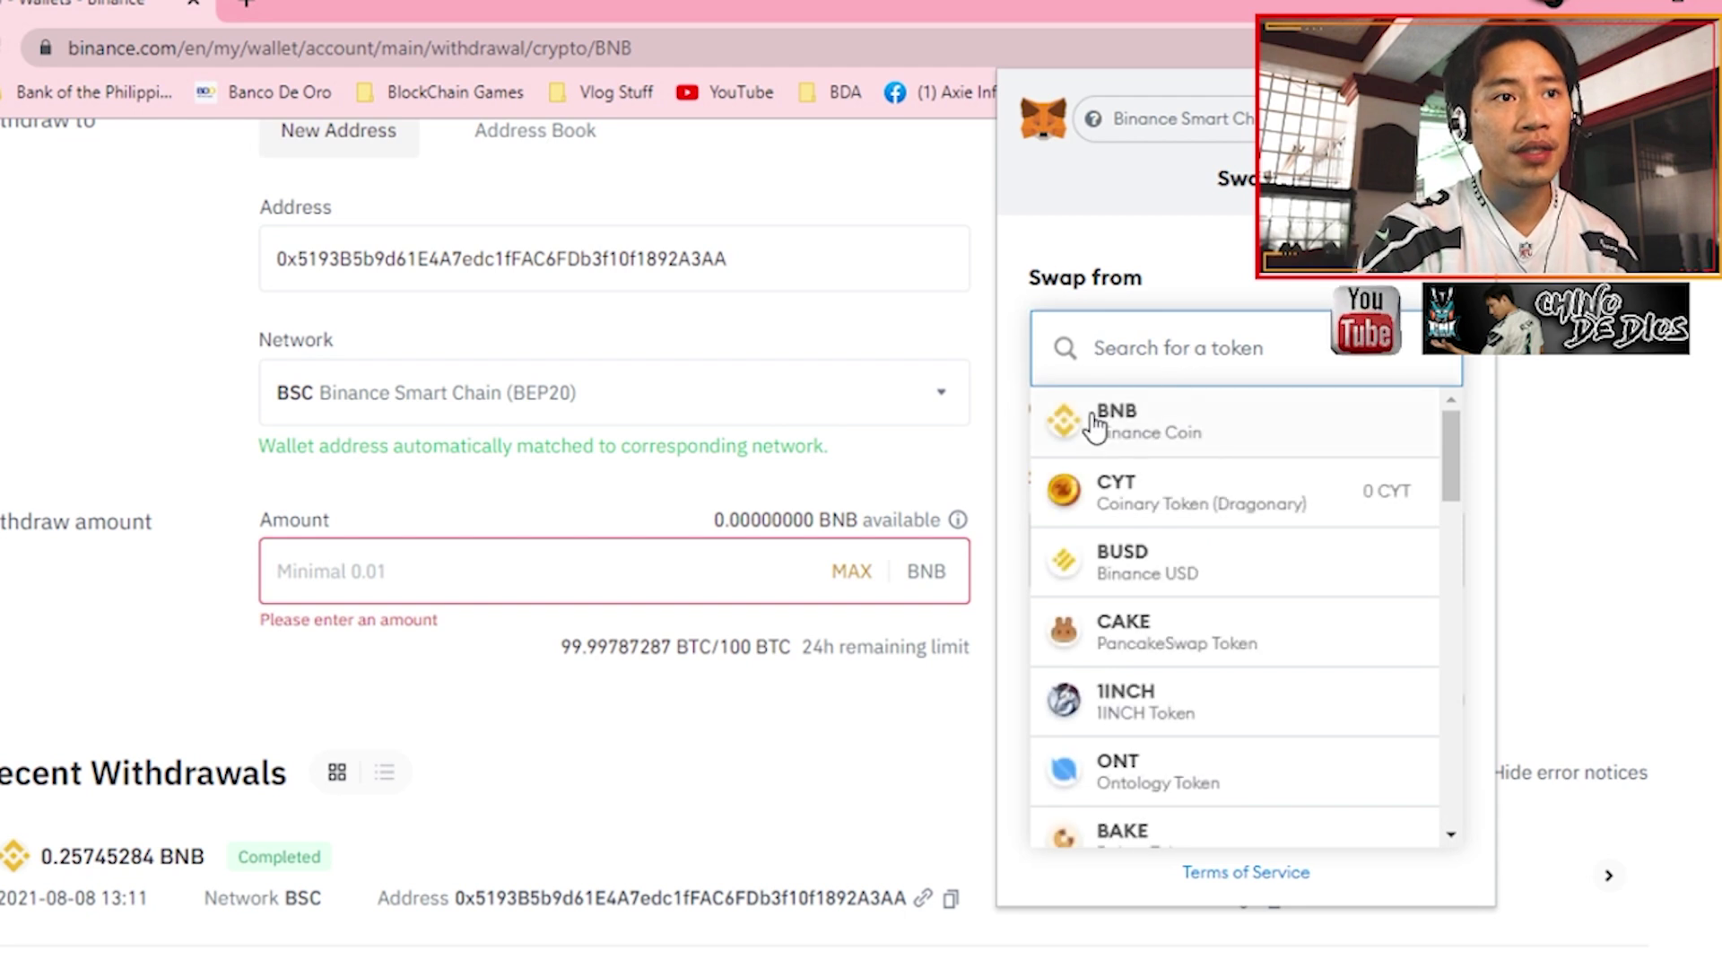
pyautogui.click(1127, 425)
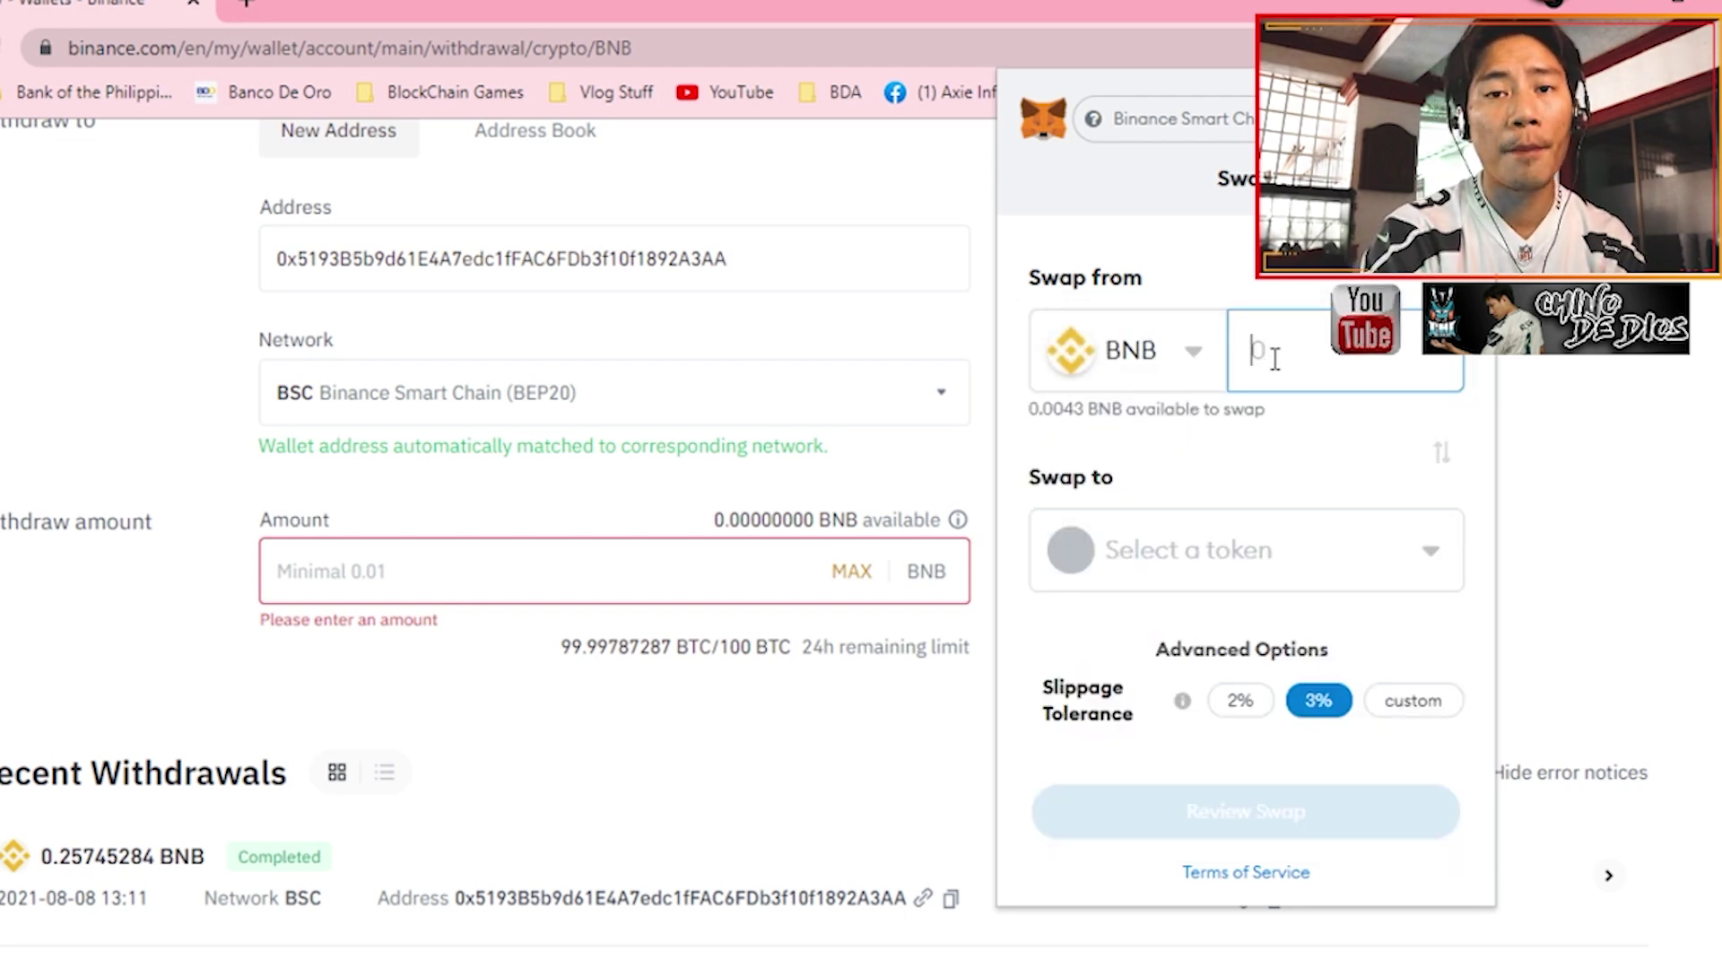
pyautogui.click(1229, 558)
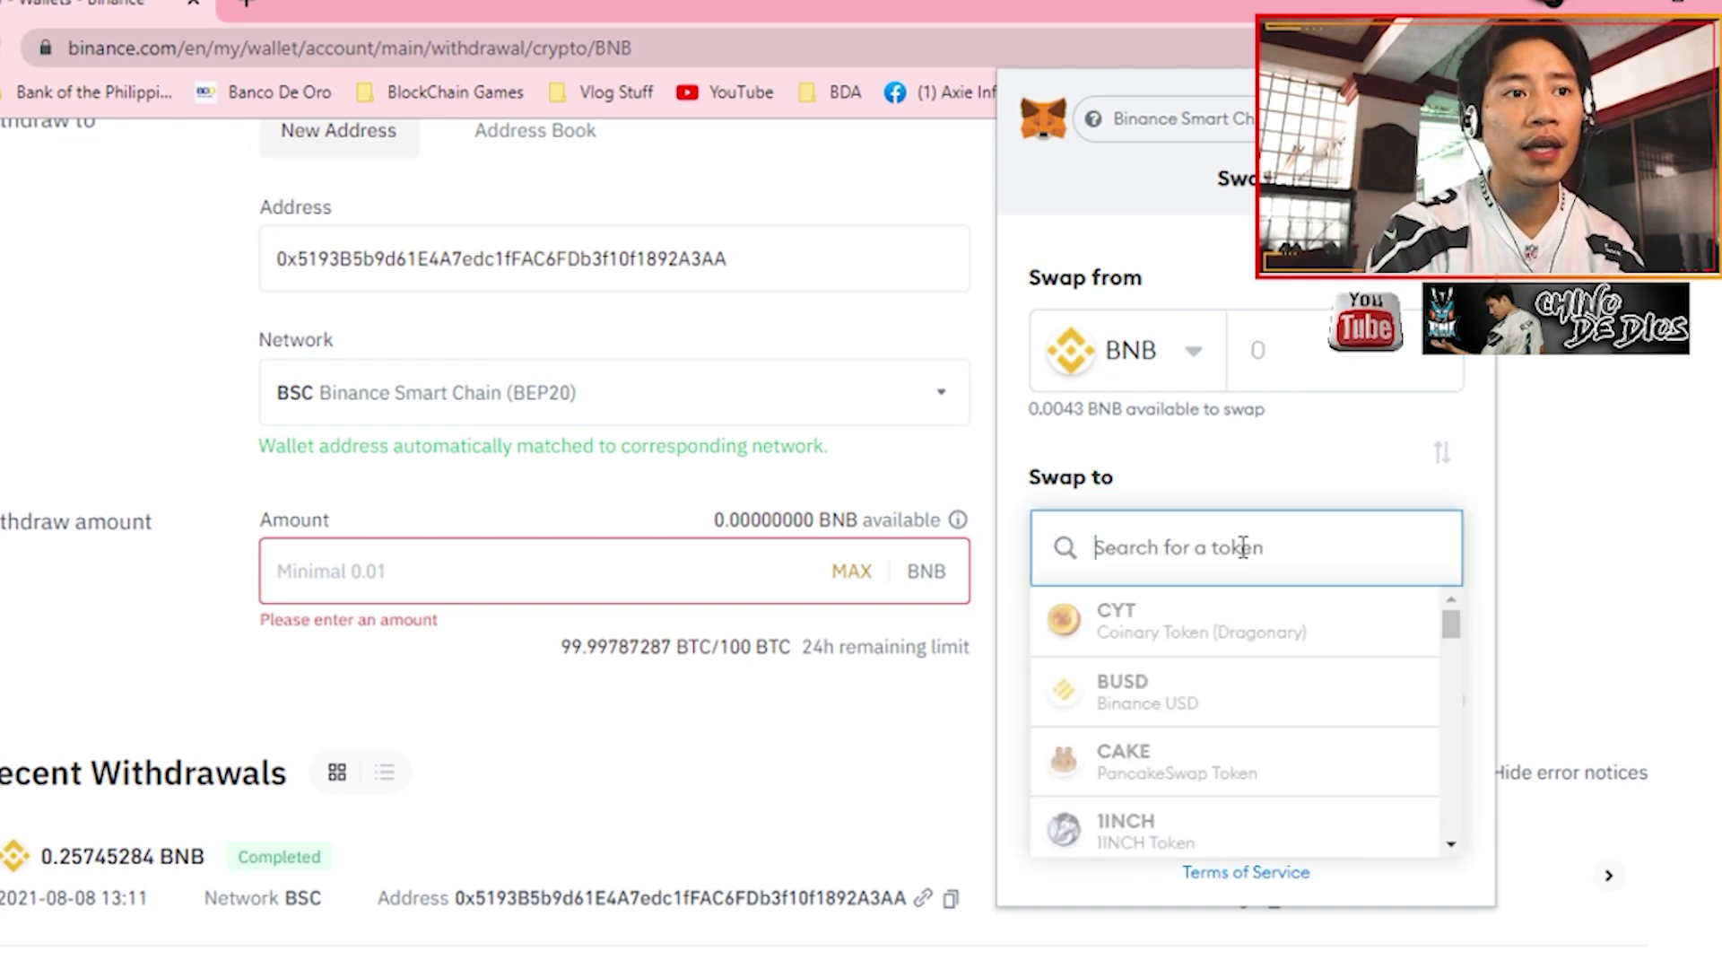
pyautogui.click(1137, 633)
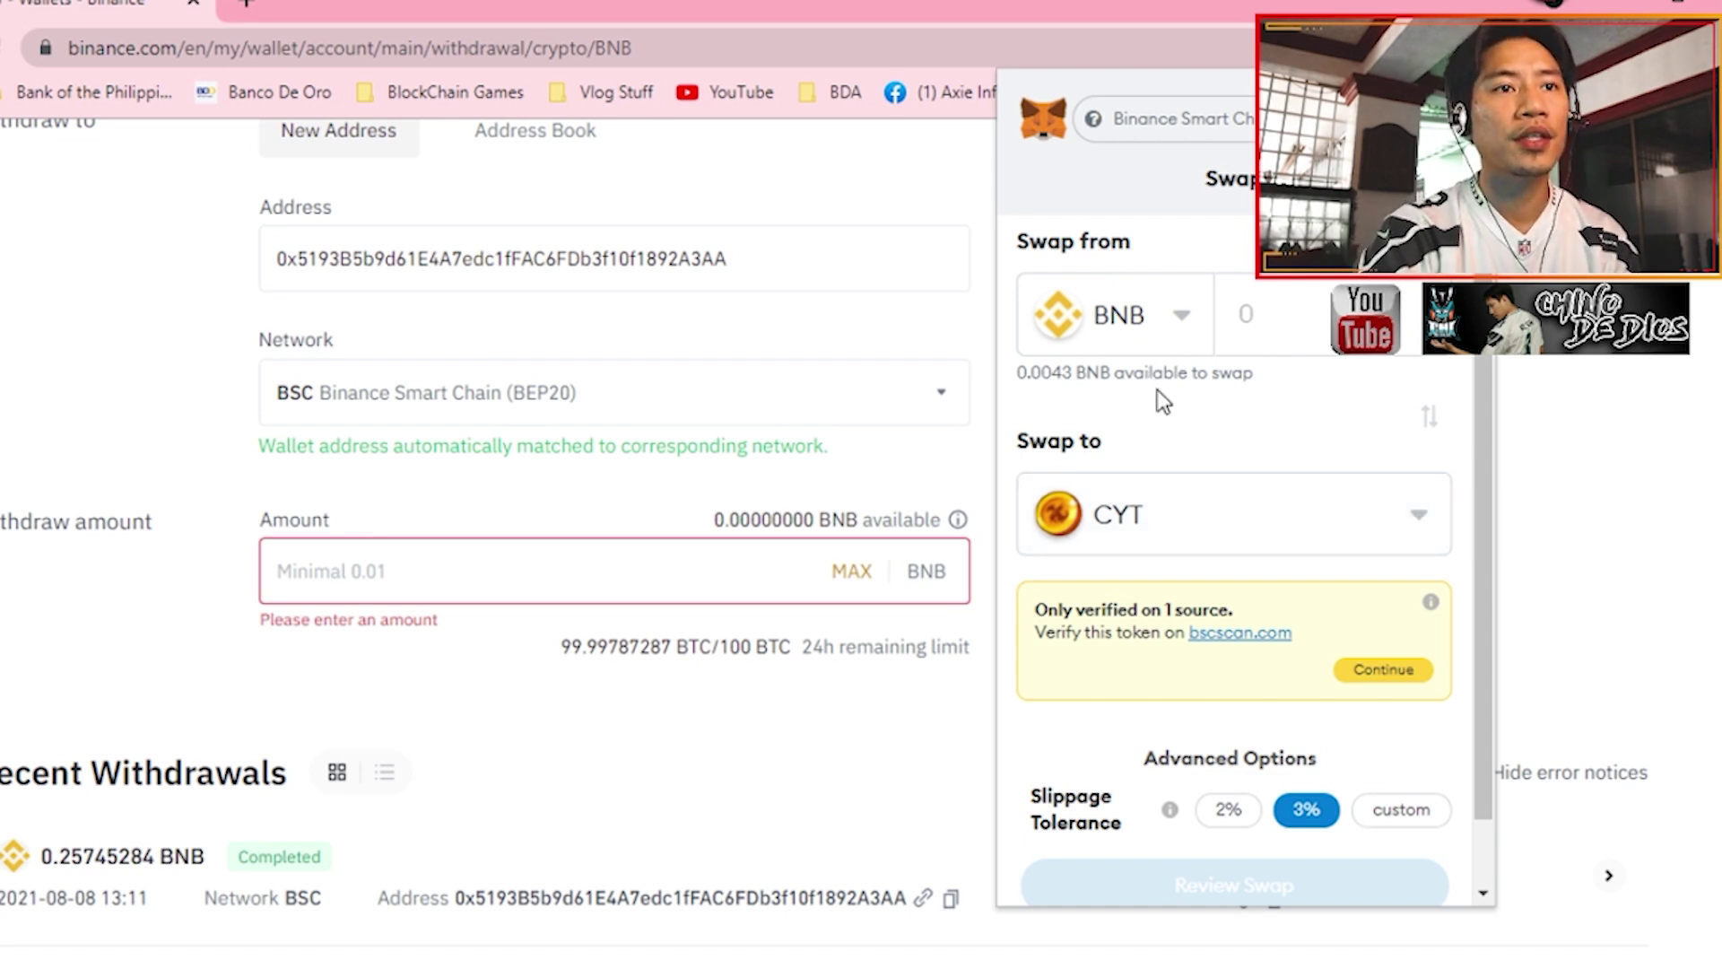
# - Enter a swap amount of 1 BNB, clear it, and reselect CYT
pyautogui.scroll(-1, 1196, 492)
pyautogui.click(1245, 239)
pyautogui.write('1')
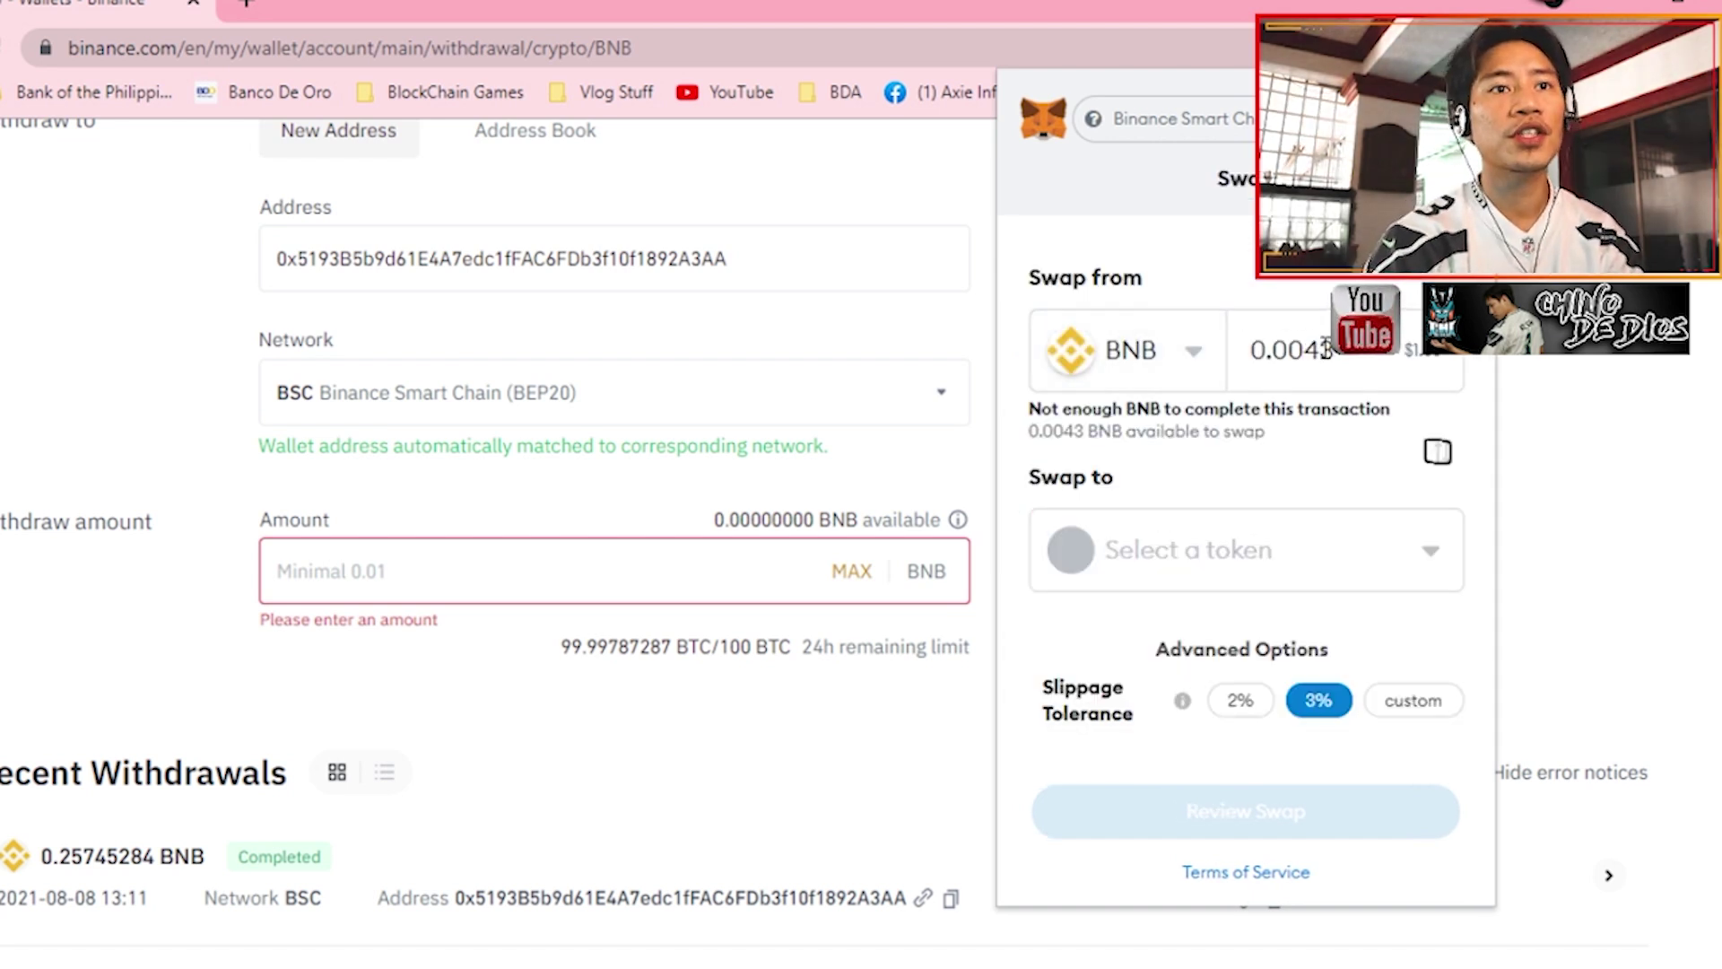
pyautogui.moveTo(1336, 350); pyautogui.dragTo(1206, 361)
pyautogui.press('BackSpace')
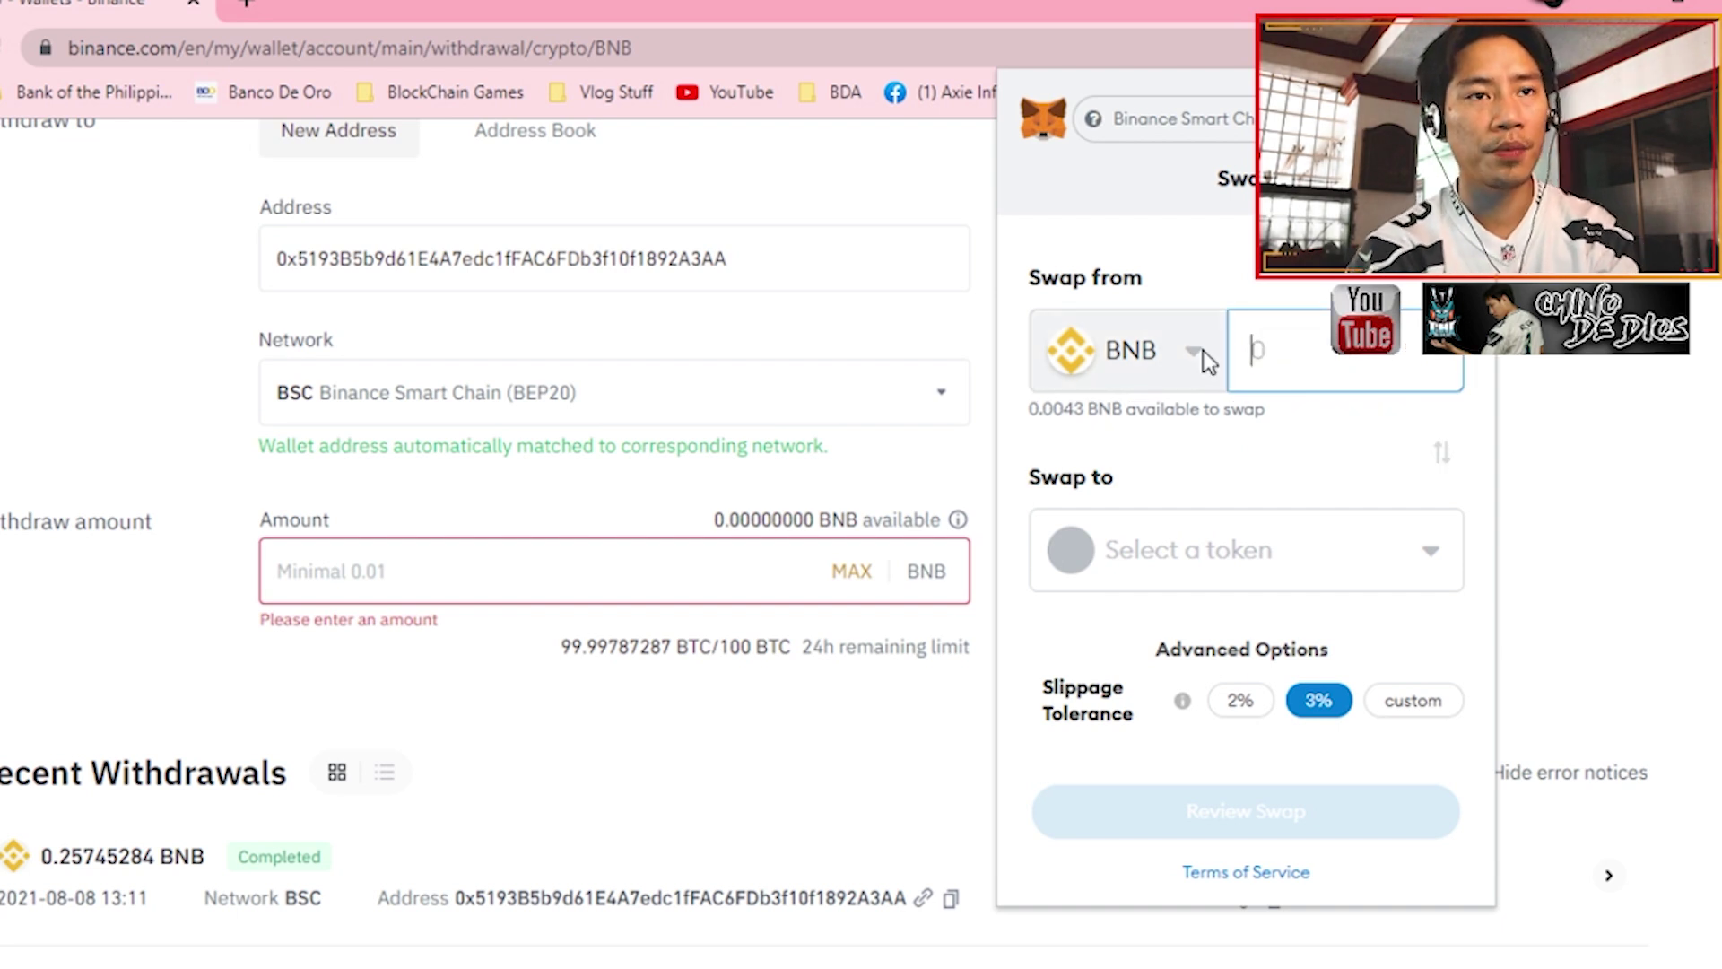
pyautogui.click(1255, 549)
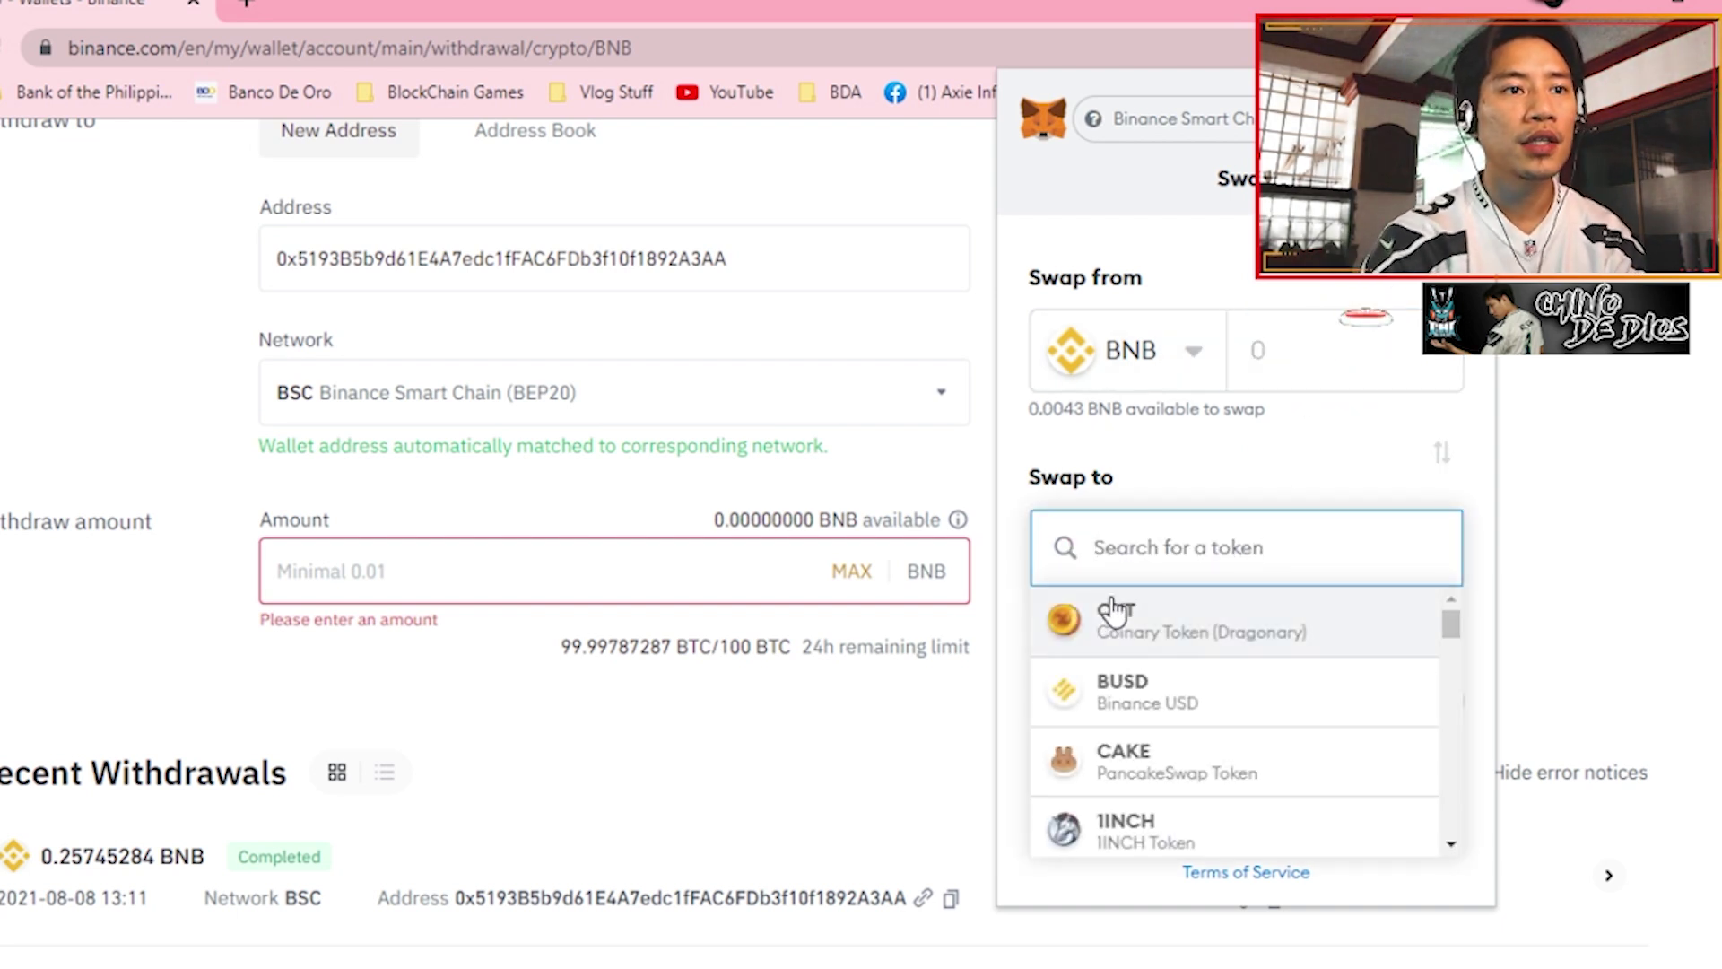
pyautogui.click(1184, 615)
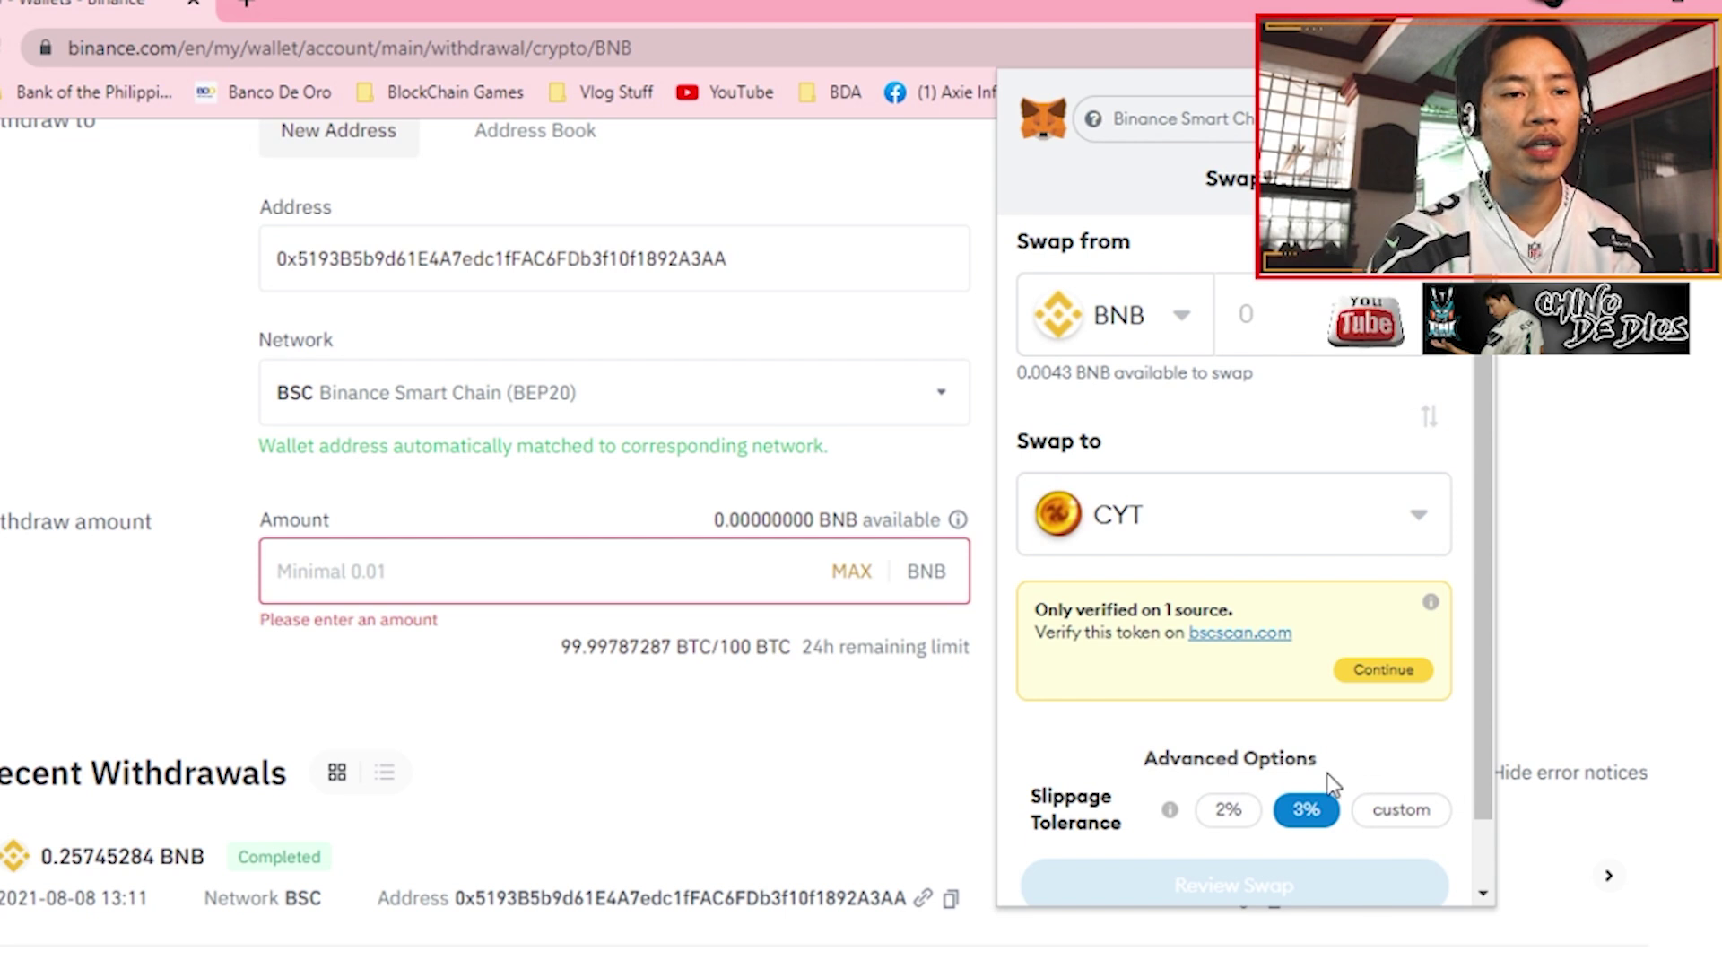
pyautogui.scroll(-1, 1318, 780)
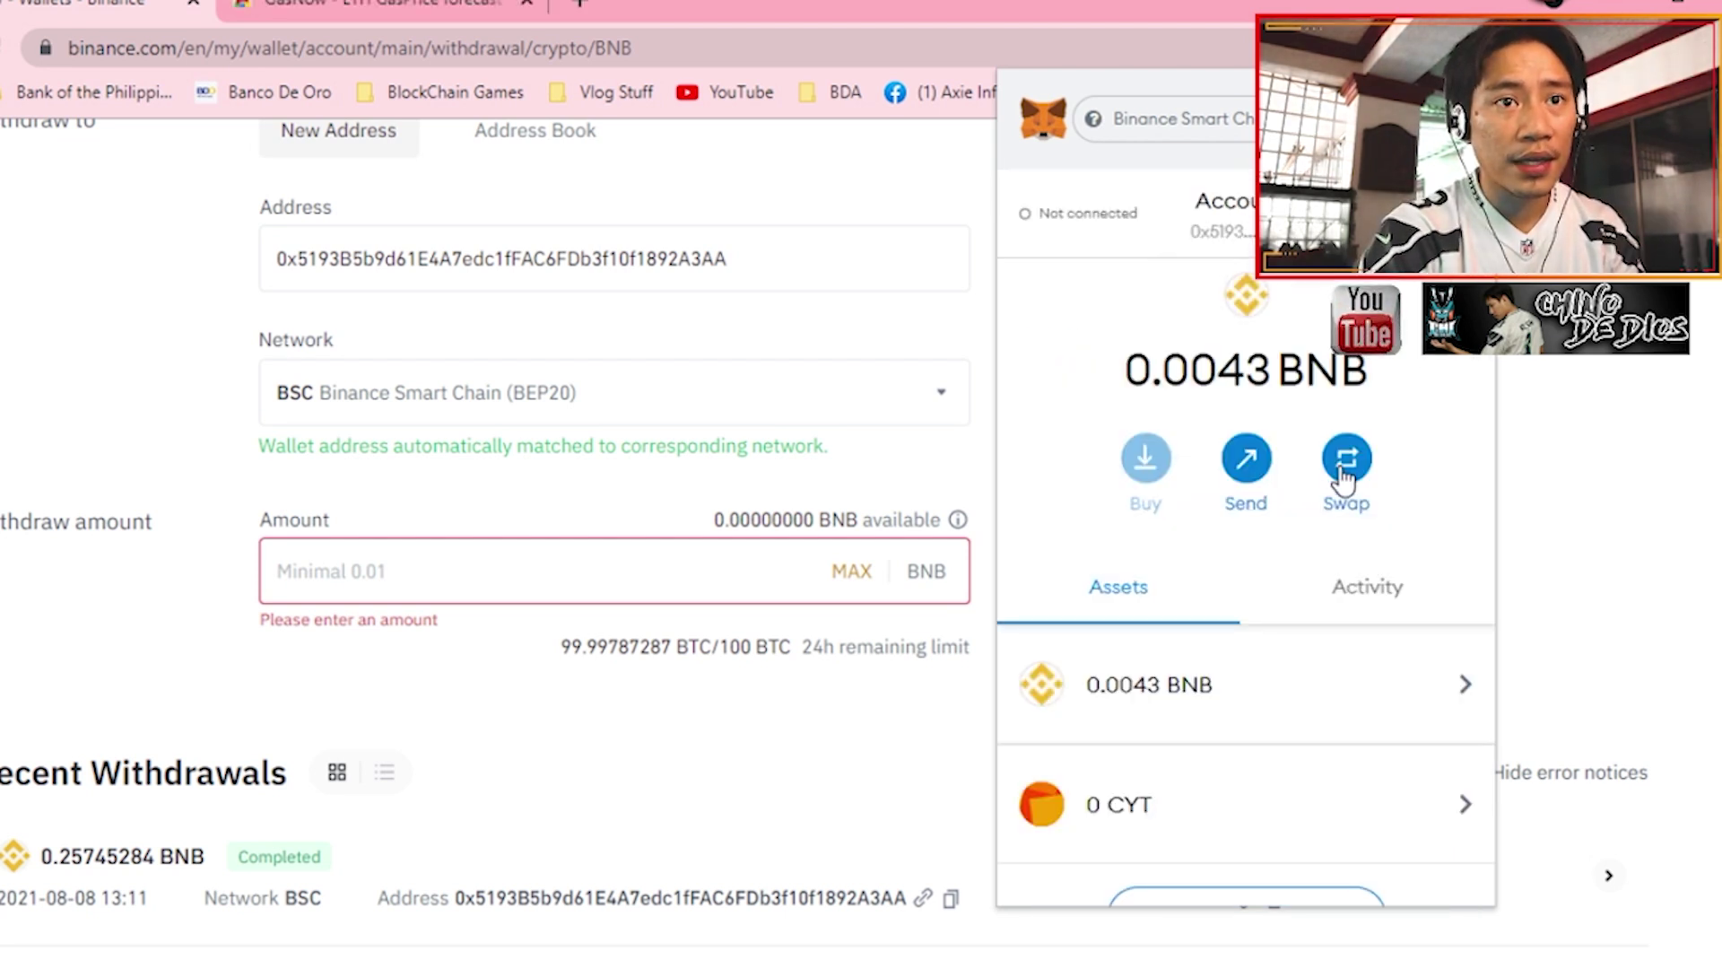
# - Restart the swap with CYT as the receiving token and review the panel
pyautogui.click(1327, 459)
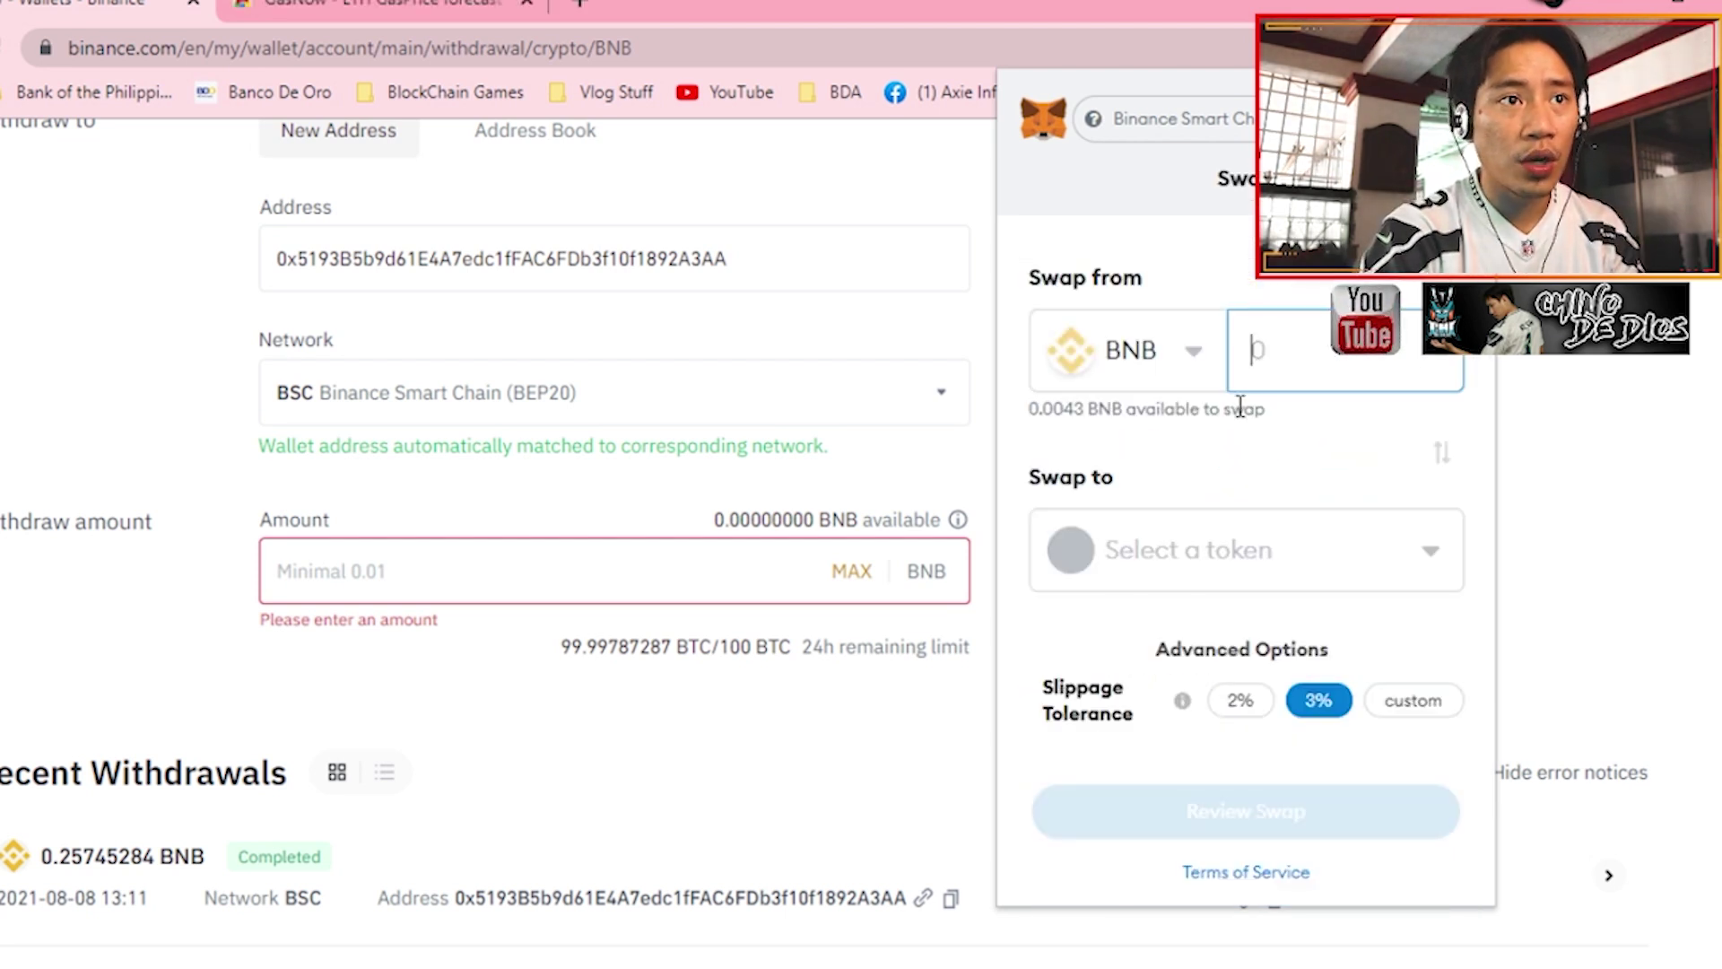
pyautogui.click(1309, 565)
pyautogui.click(1182, 616)
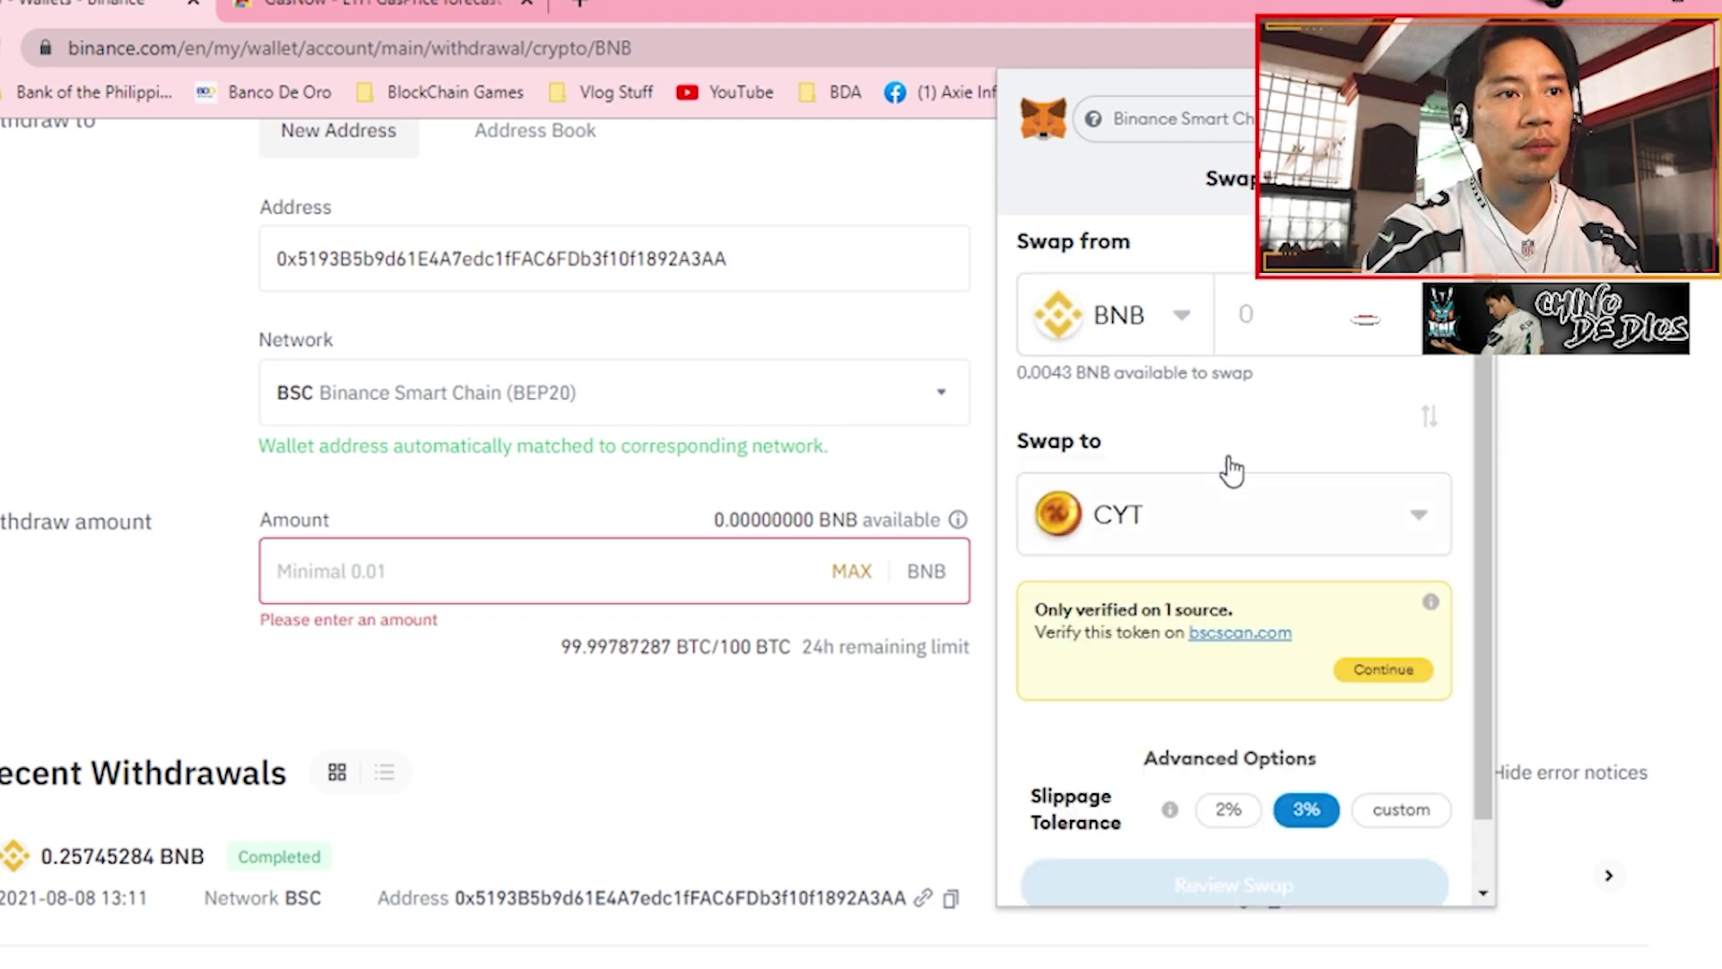
pyautogui.scroll(-1, 1298, 789)
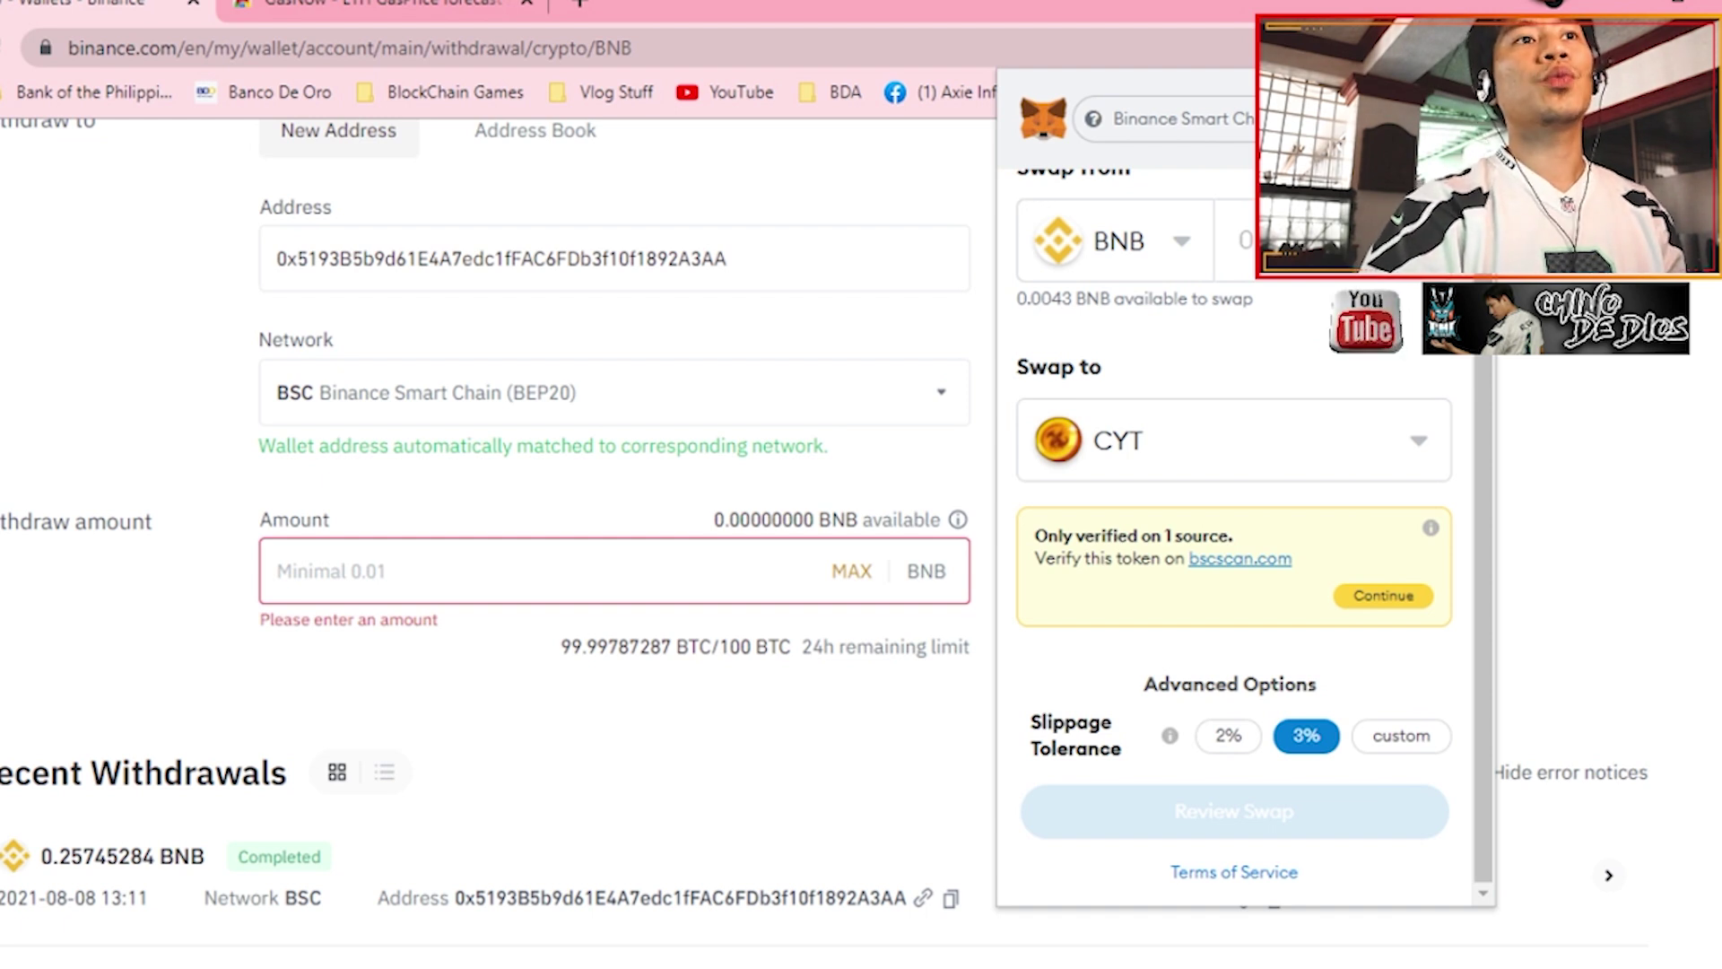
pyautogui.scroll(2, 1299, 331)
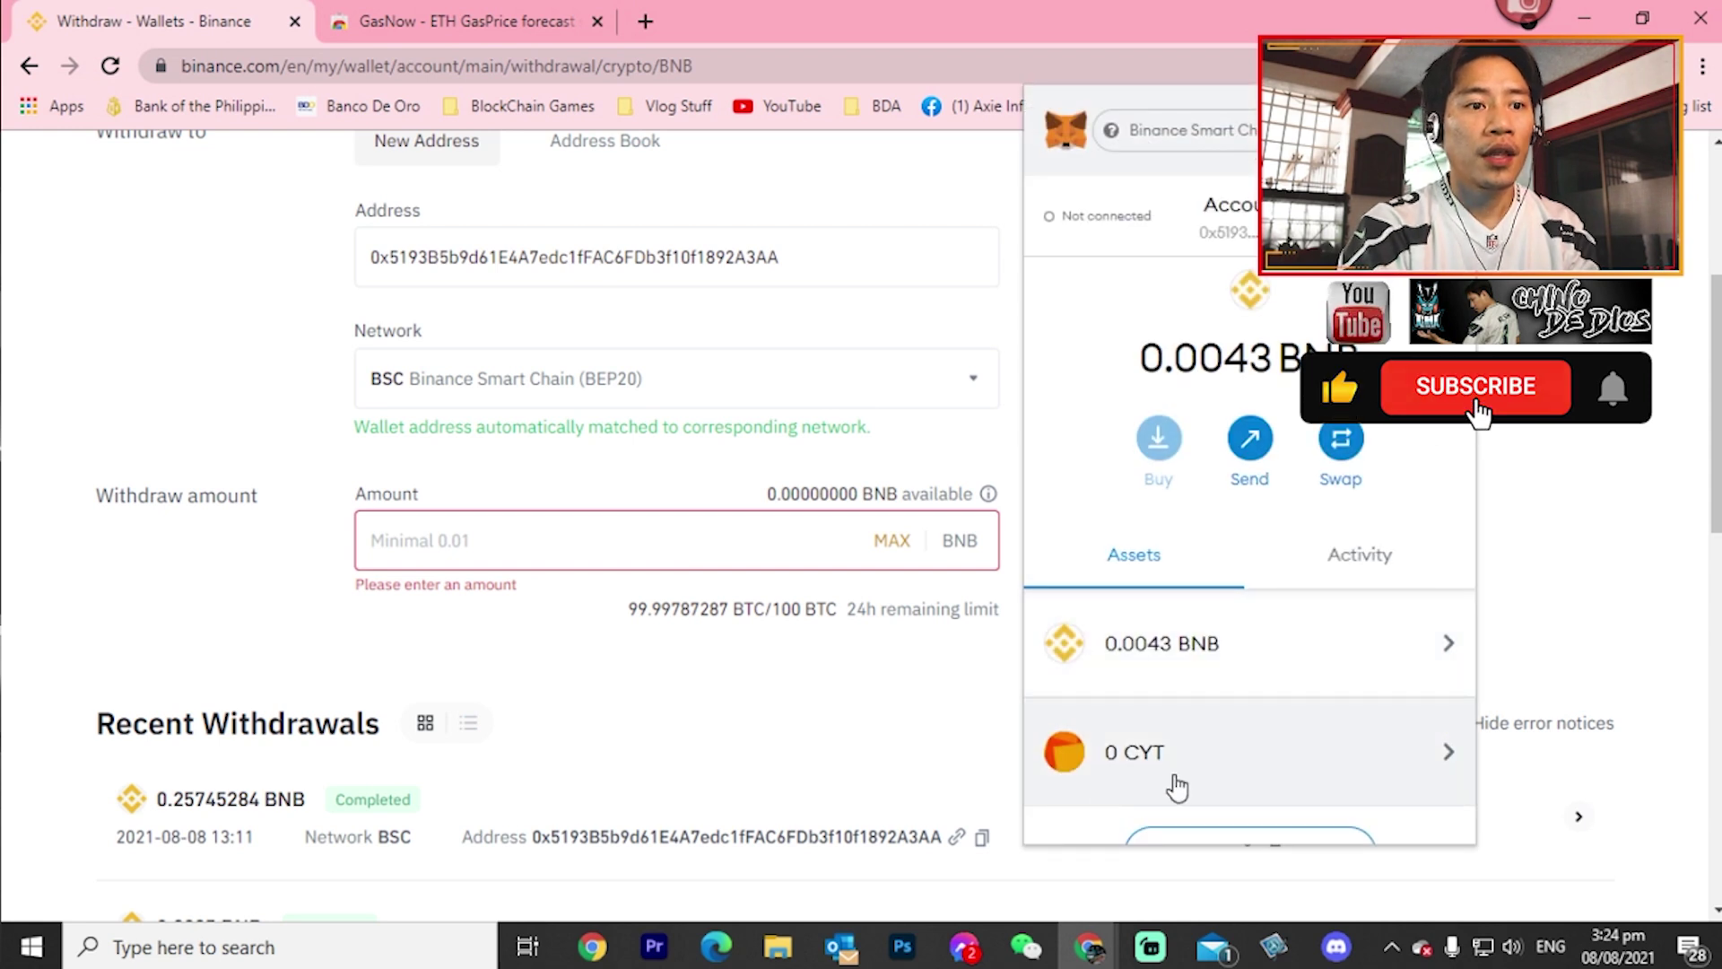
# - Hide the CYT token from the MetaMask asset list
pyautogui.click(1314, 780)
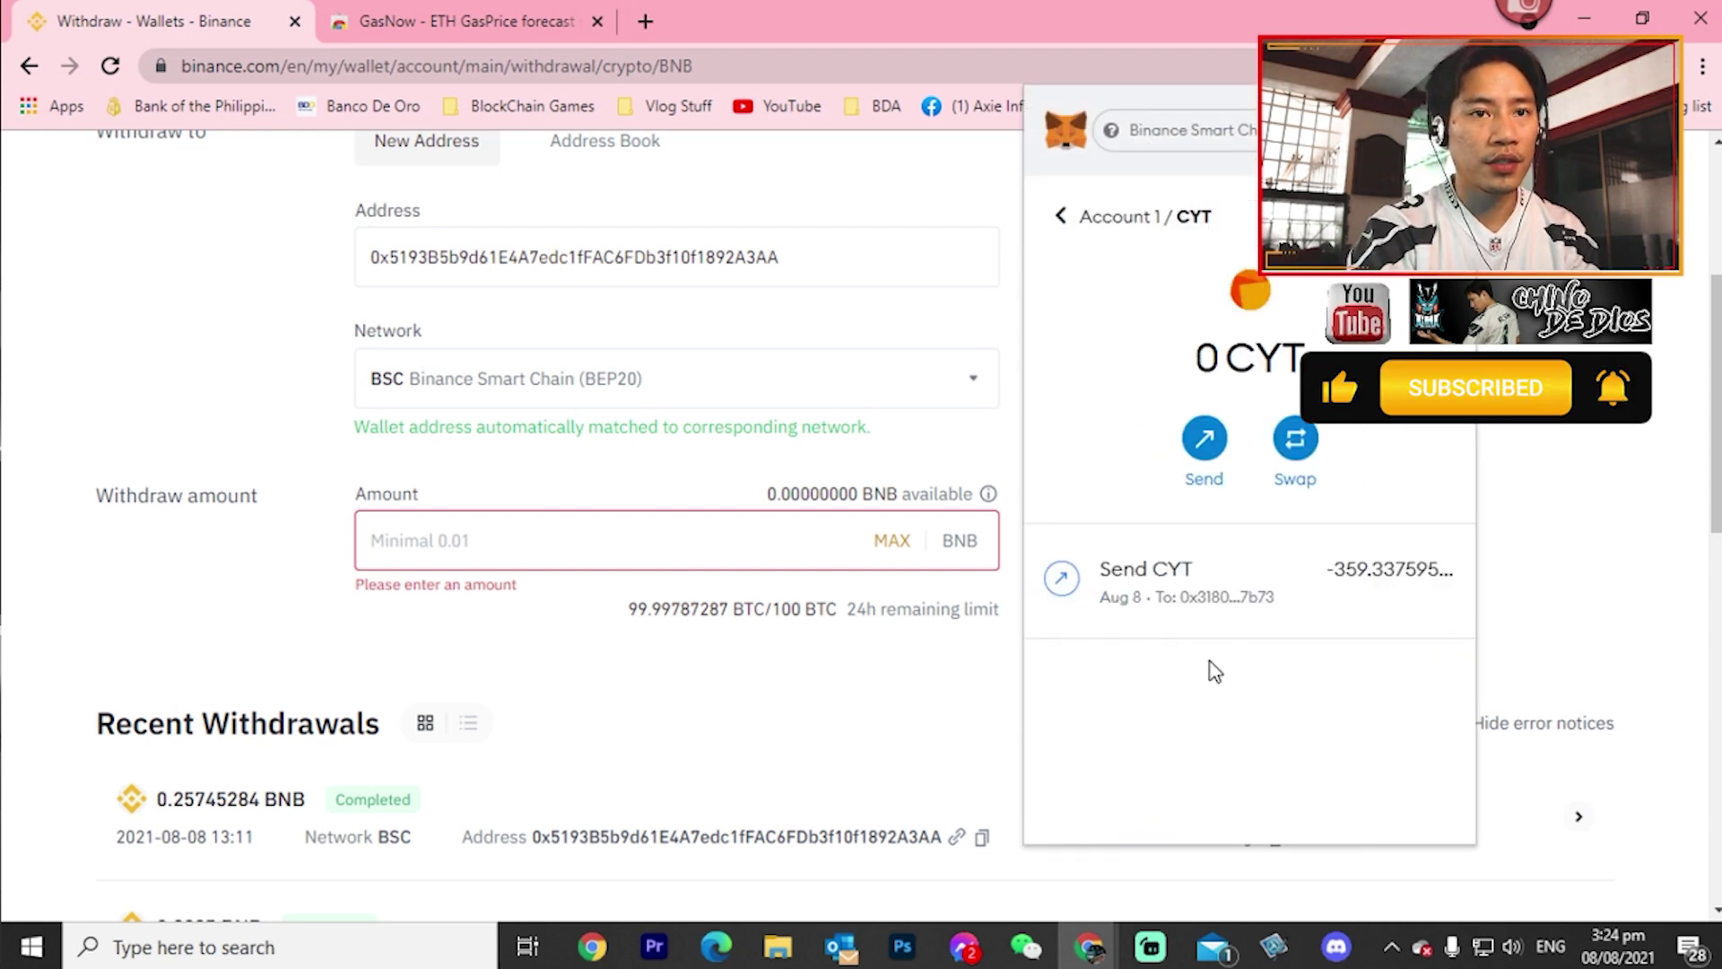
pyautogui.click(1453, 216)
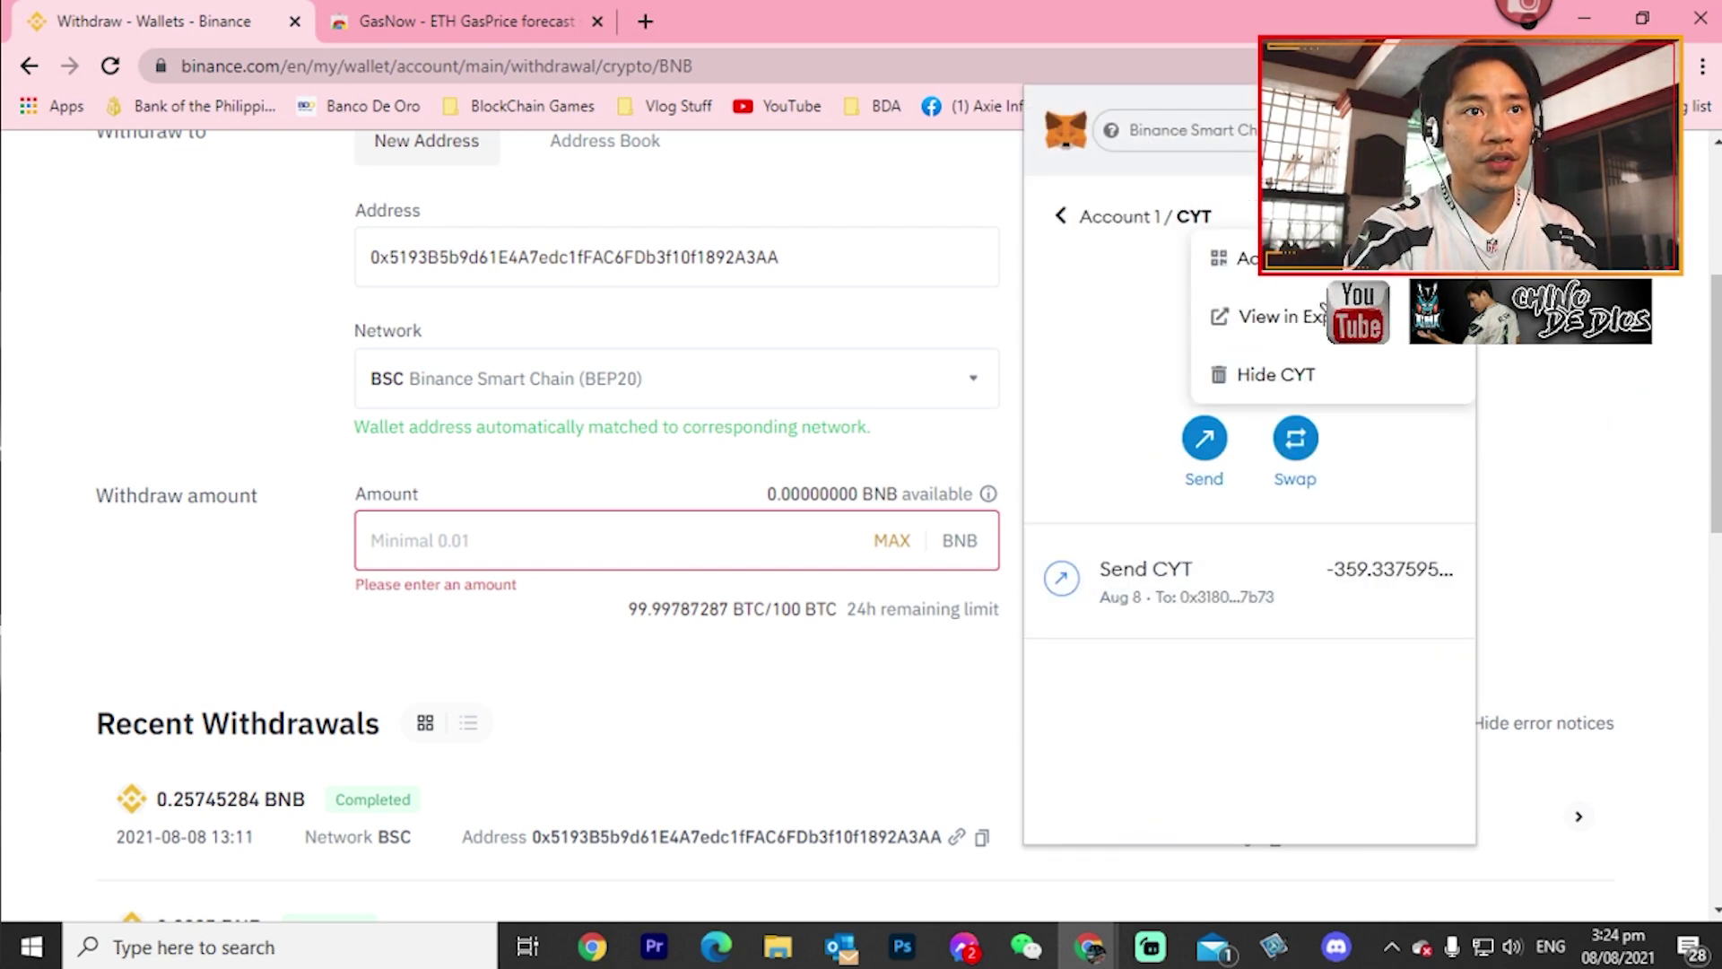
pyautogui.click(1261, 376)
pyautogui.click(1331, 613)
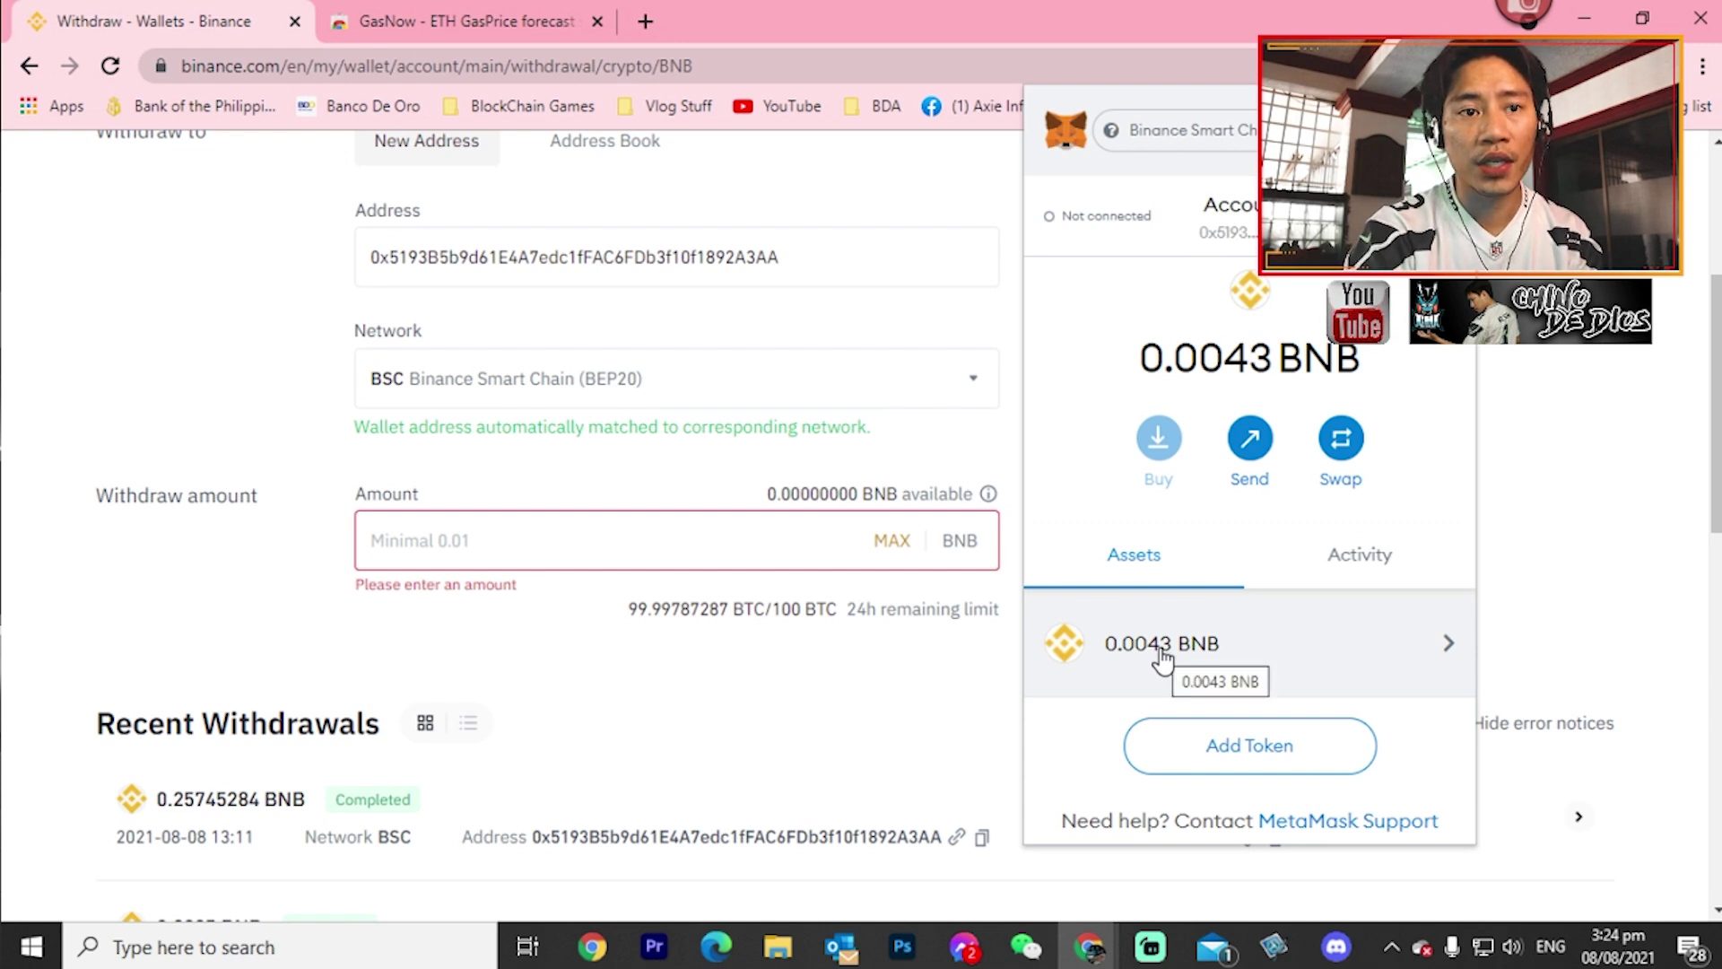
# - Re-add CYT as a custom token from its pasted contract address
pyautogui.click(1204, 735)
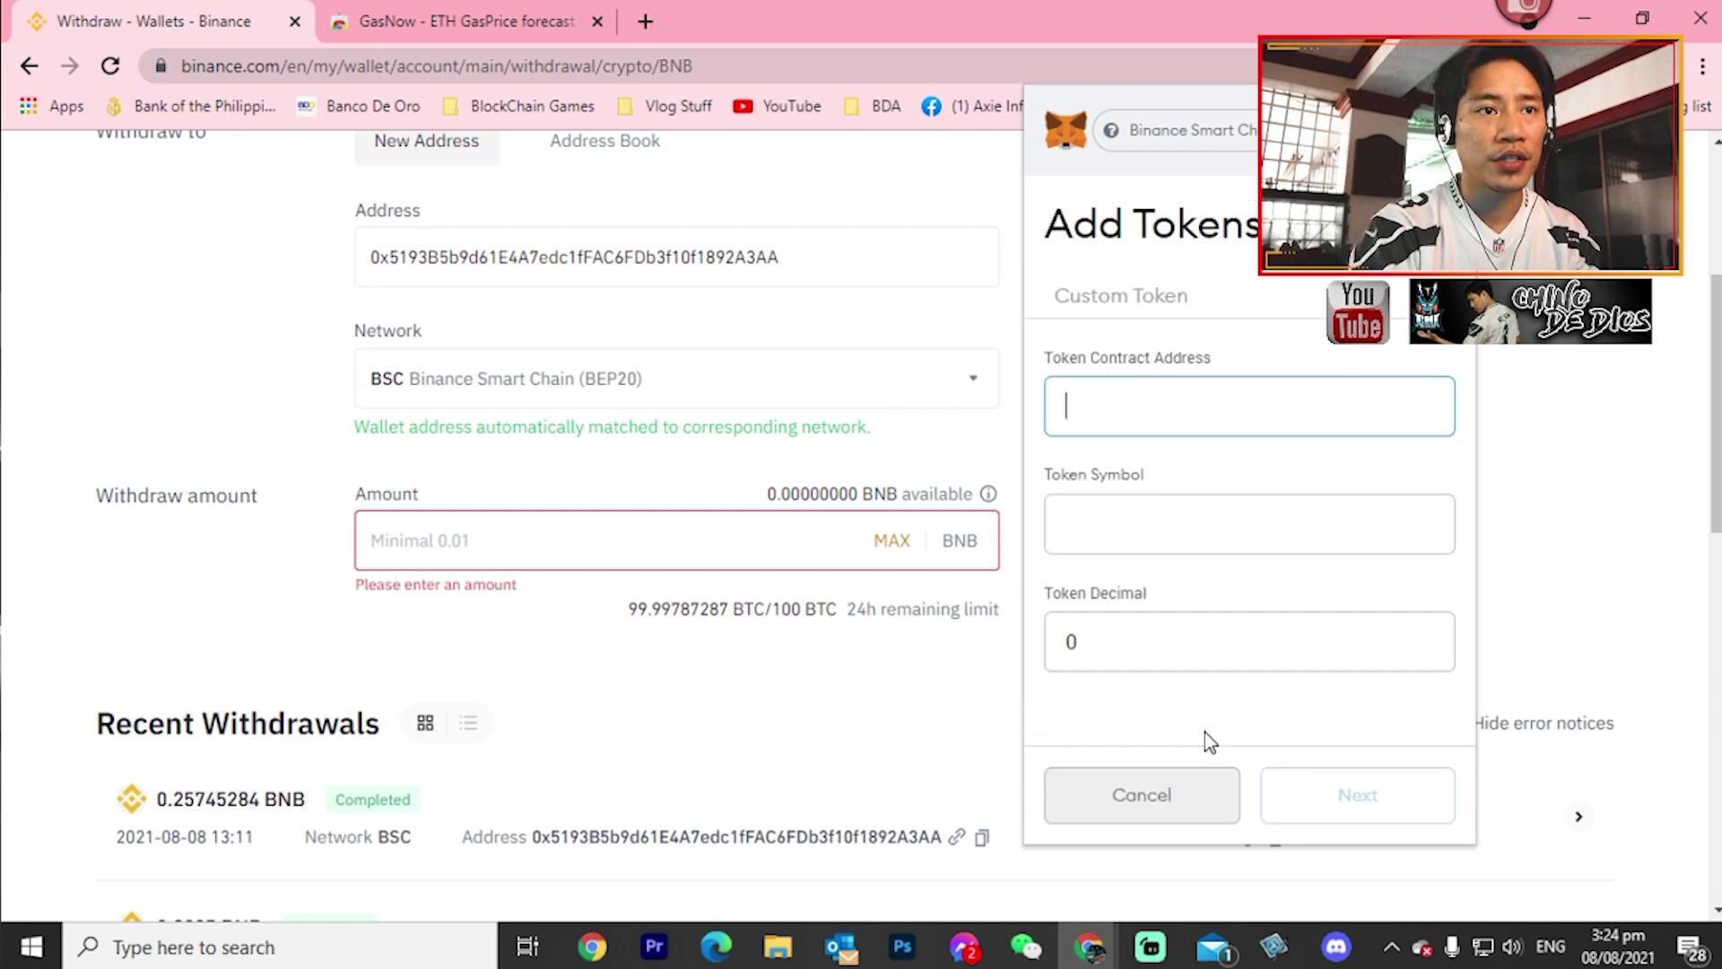
pyautogui.hotkey('ctrl', 'v')
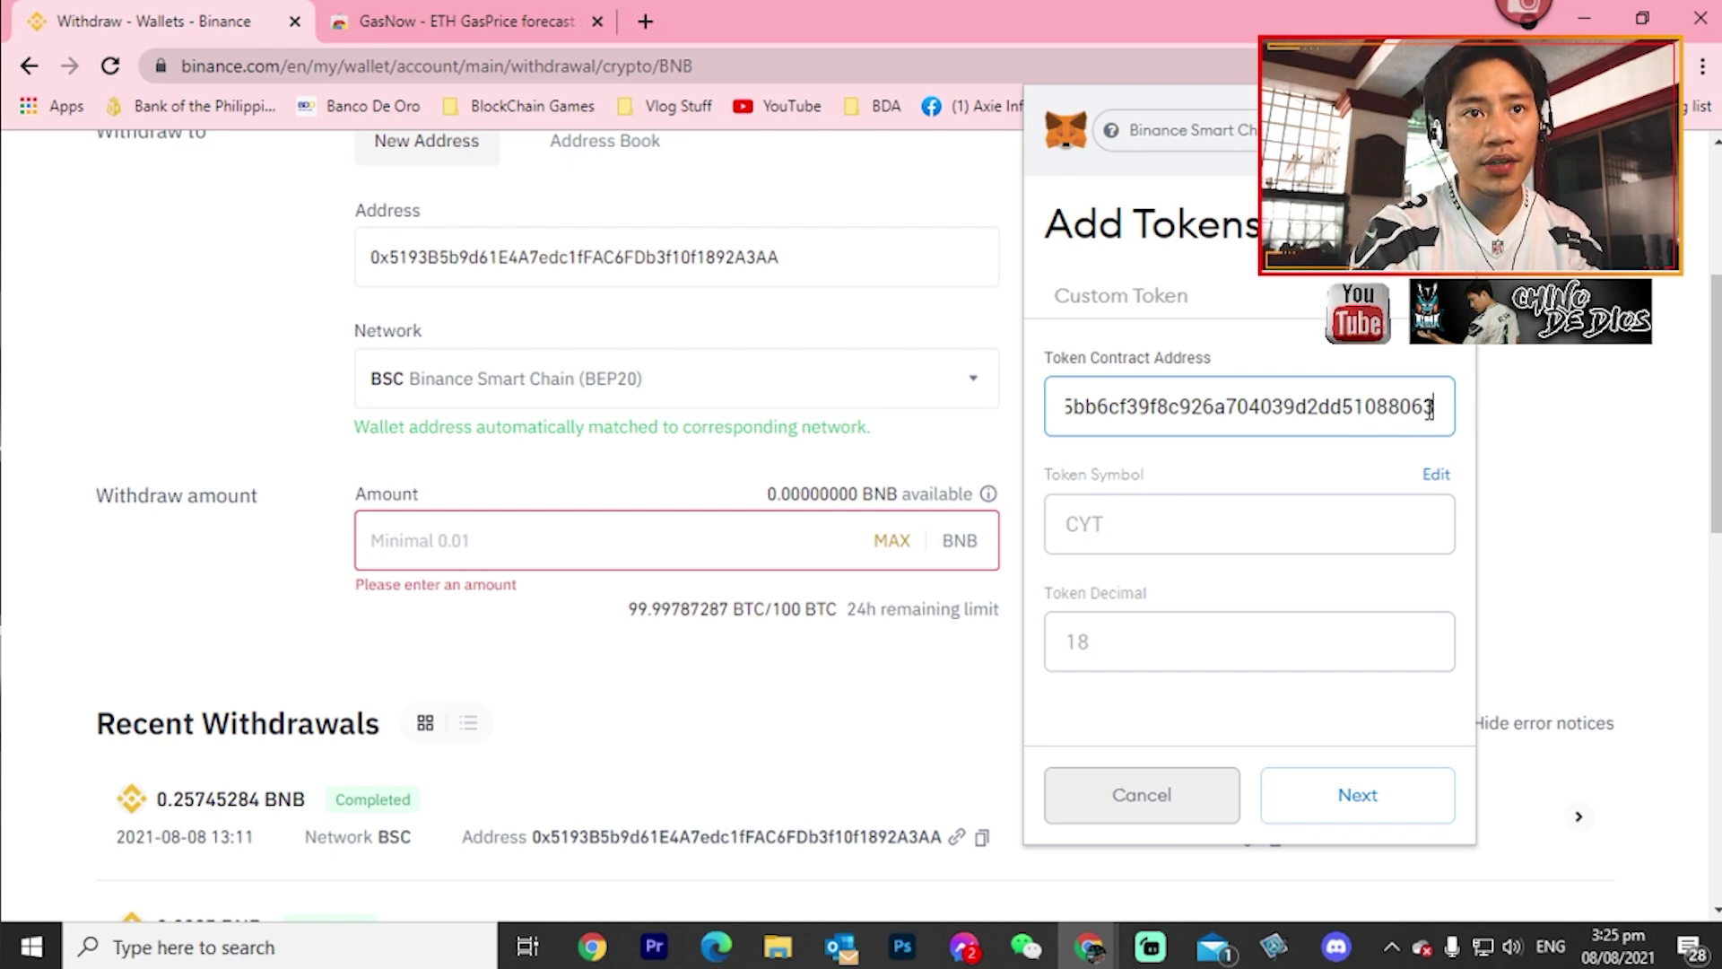
pyautogui.moveTo(1432, 409); pyautogui.dragTo(1029, 422)
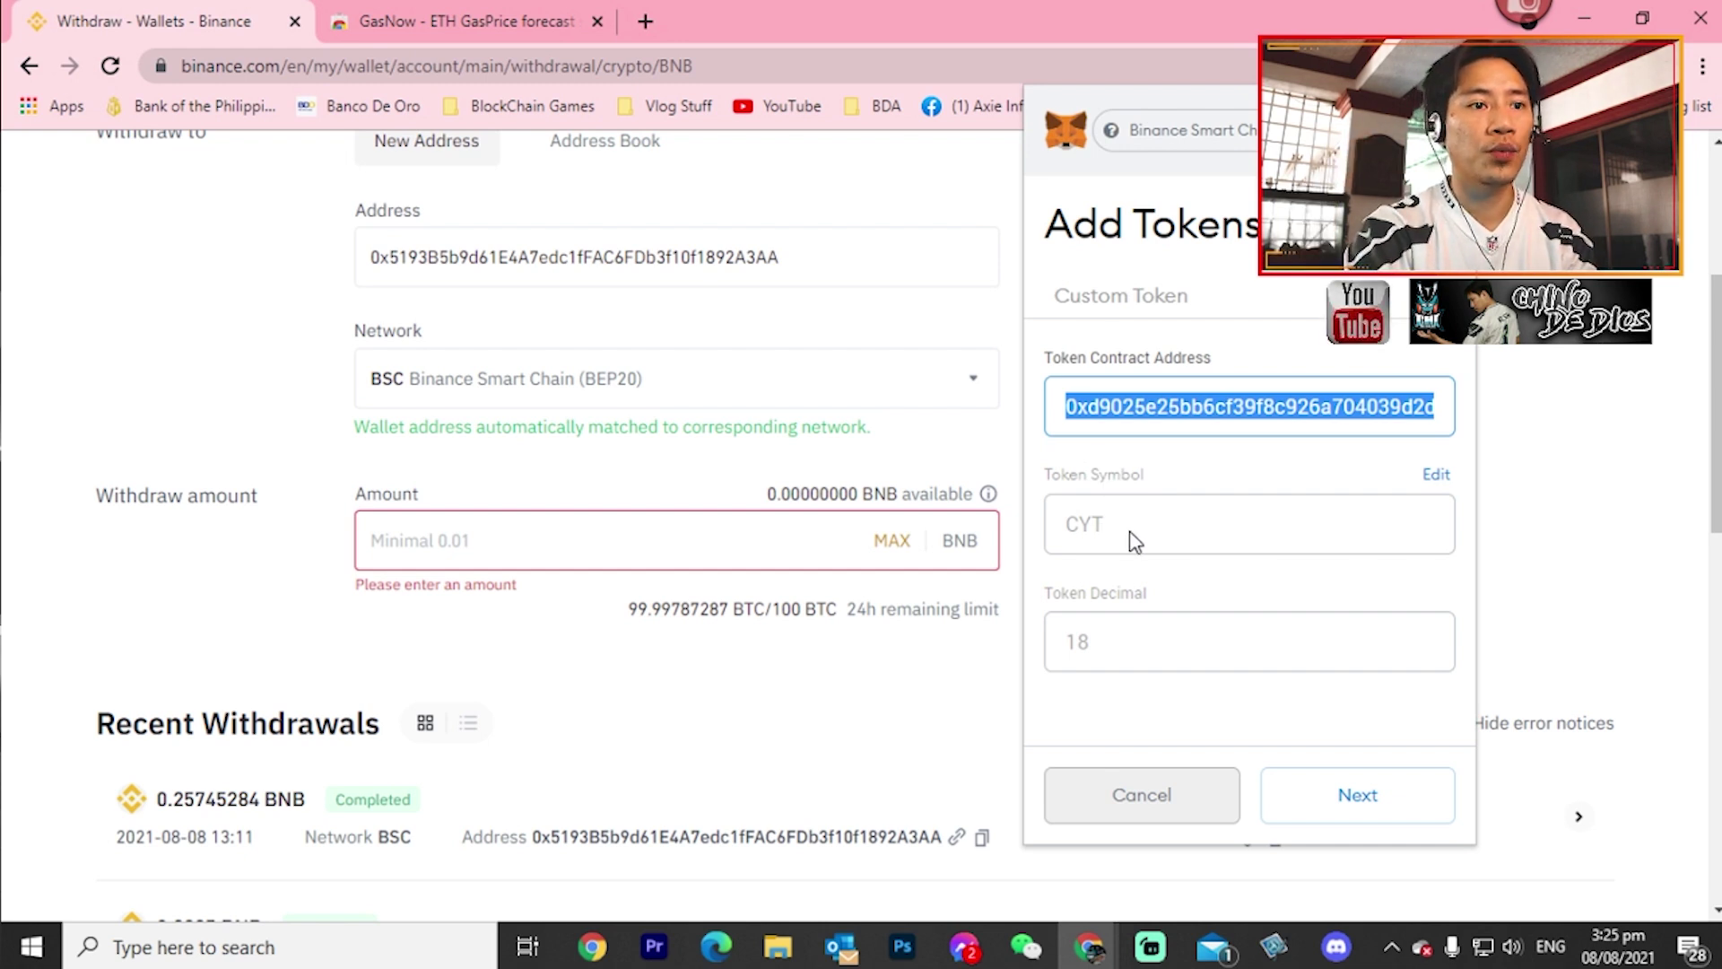
pyautogui.click(1348, 806)
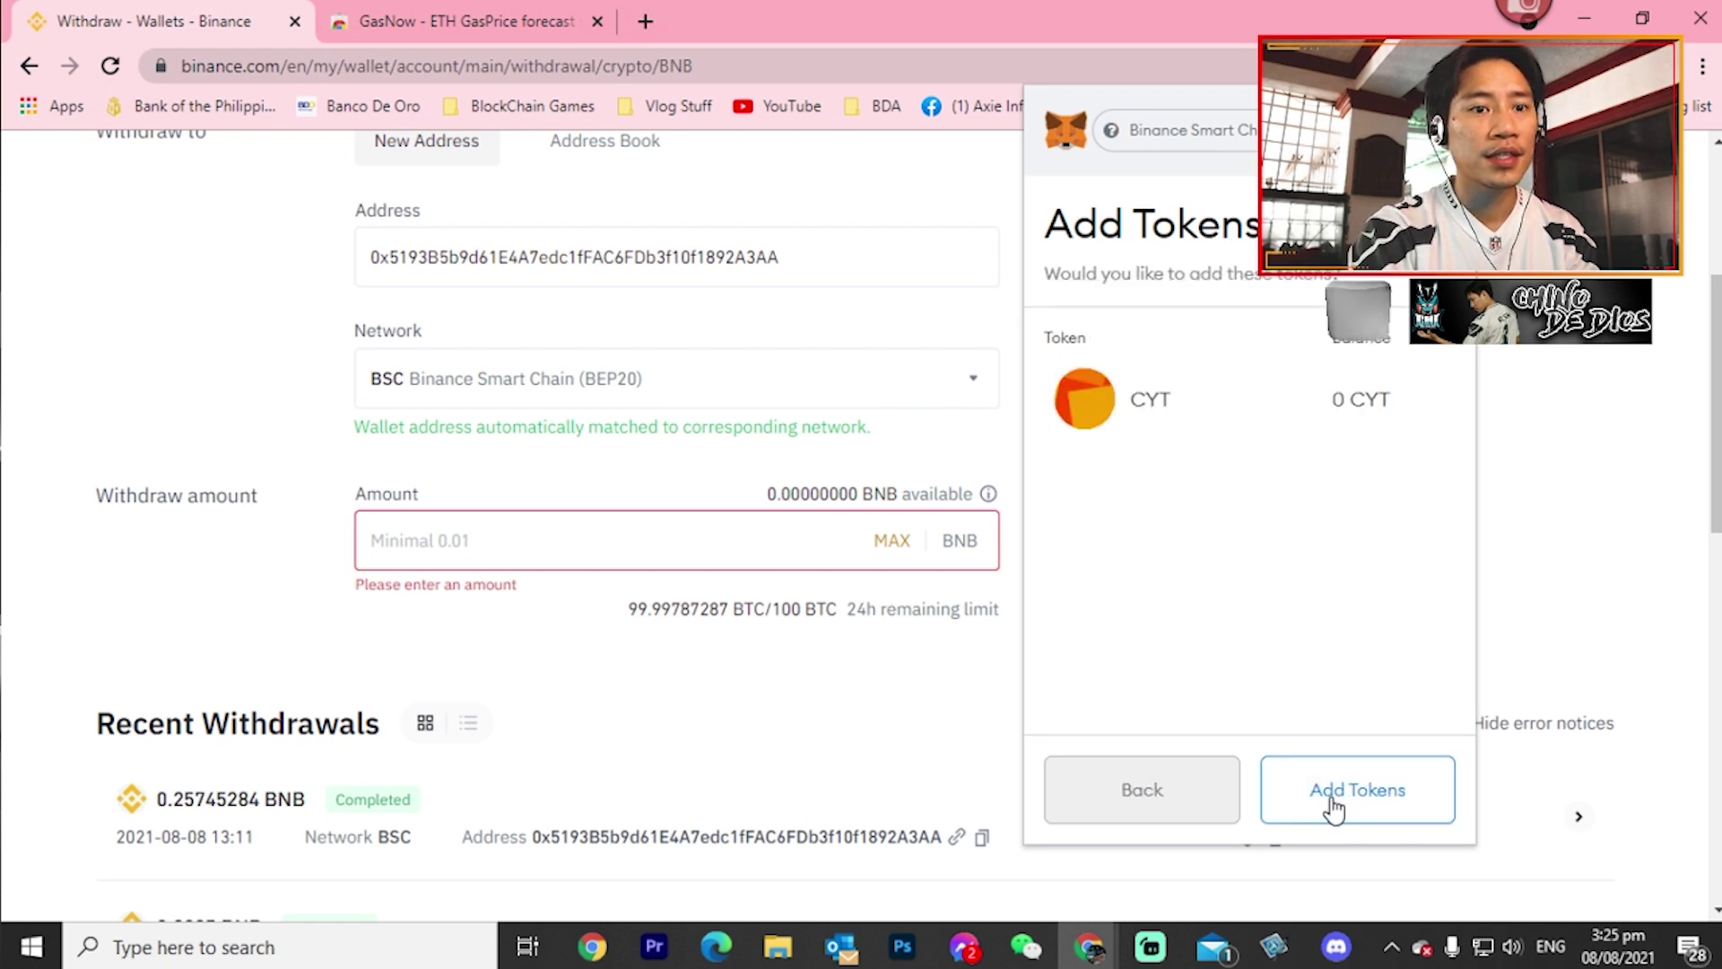
pyautogui.click(1322, 798)
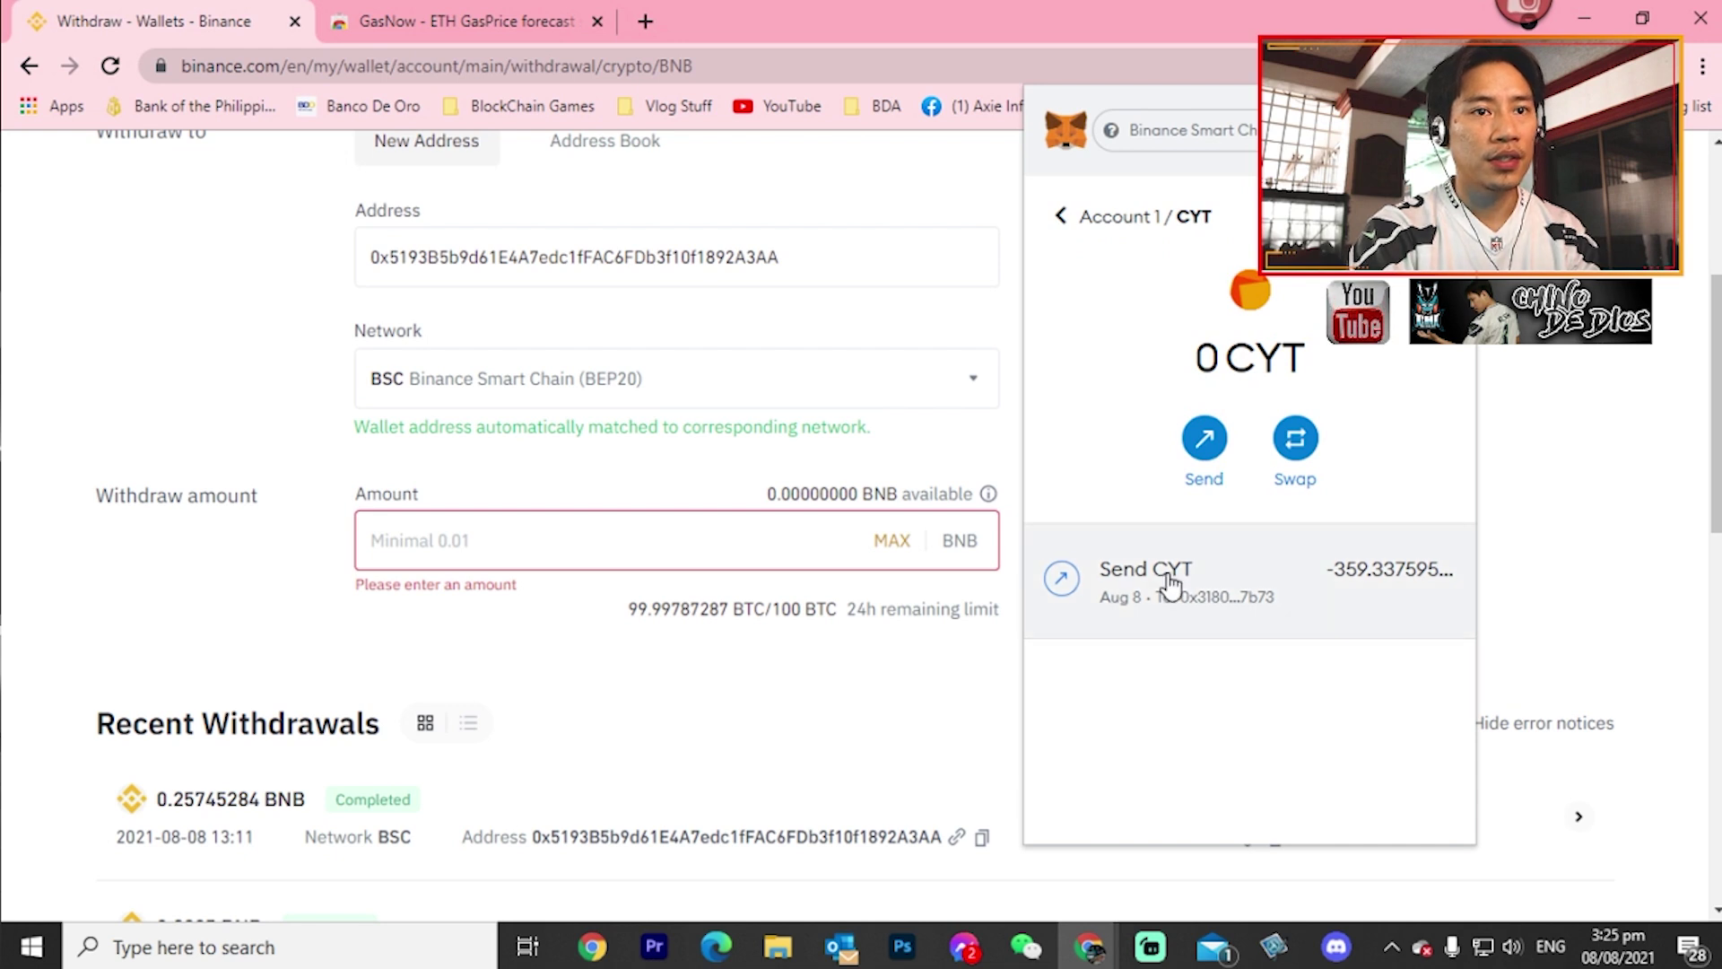
pyautogui.click(1060, 215)
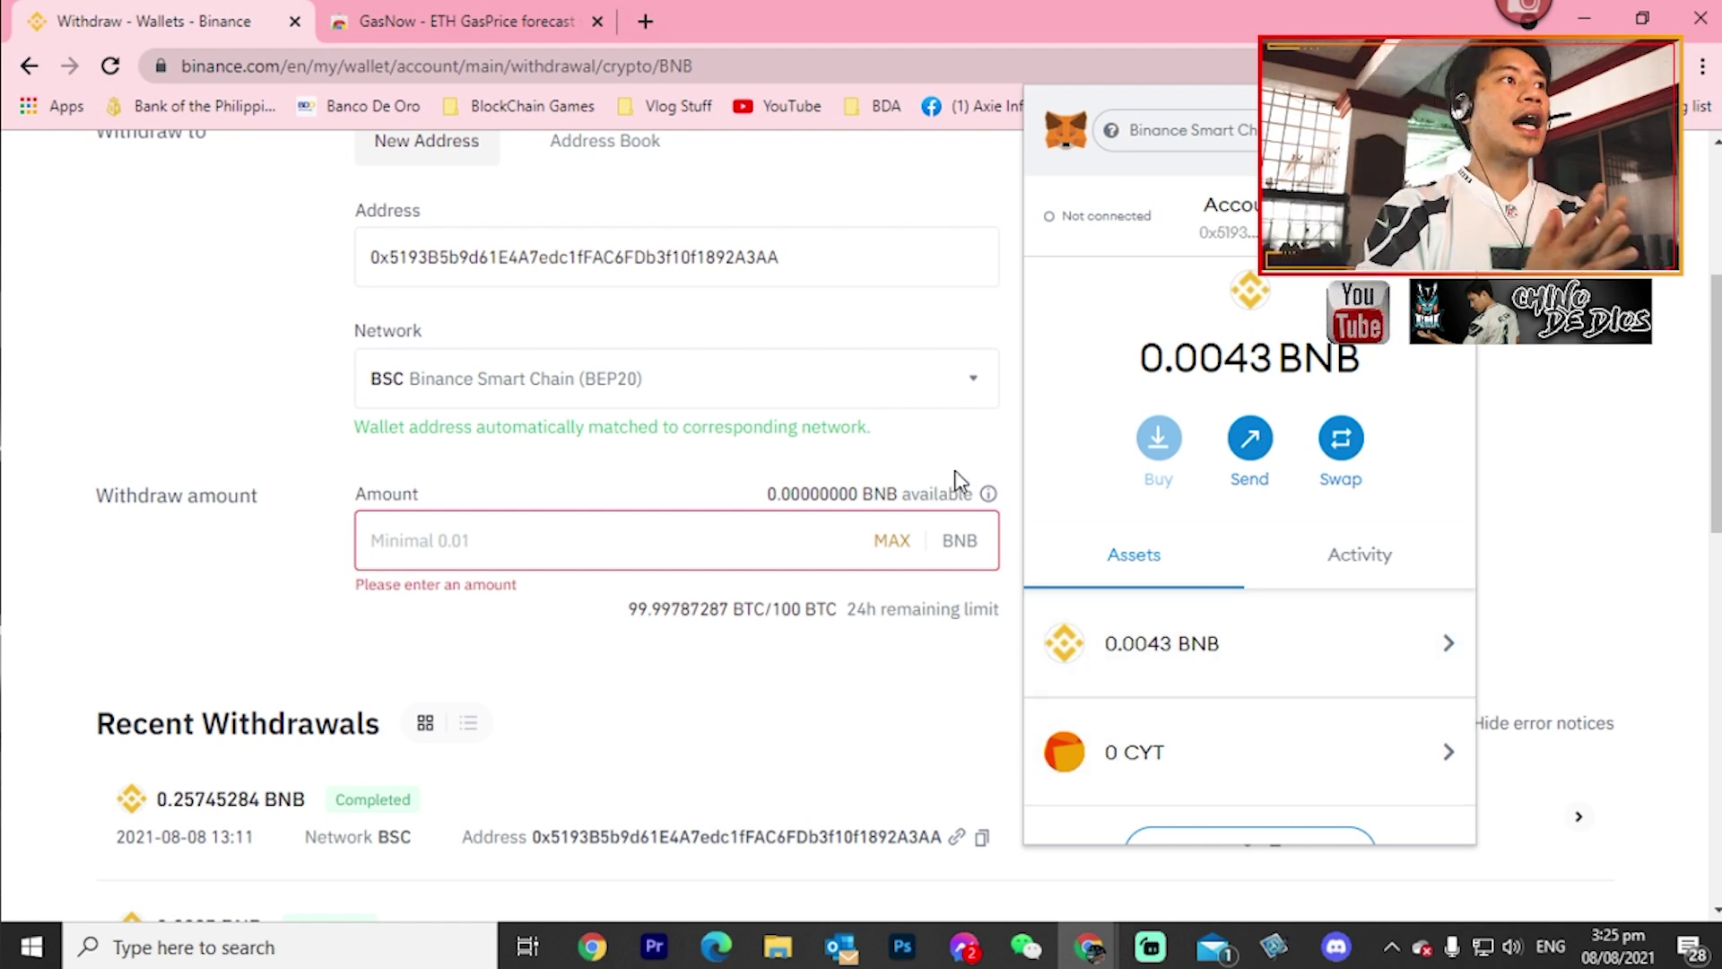
# - In a new tab, load dragonary.com and go to the Coinary Hub dashboard
pyautogui.click(646, 22)
pyautogui.click(688, 56)
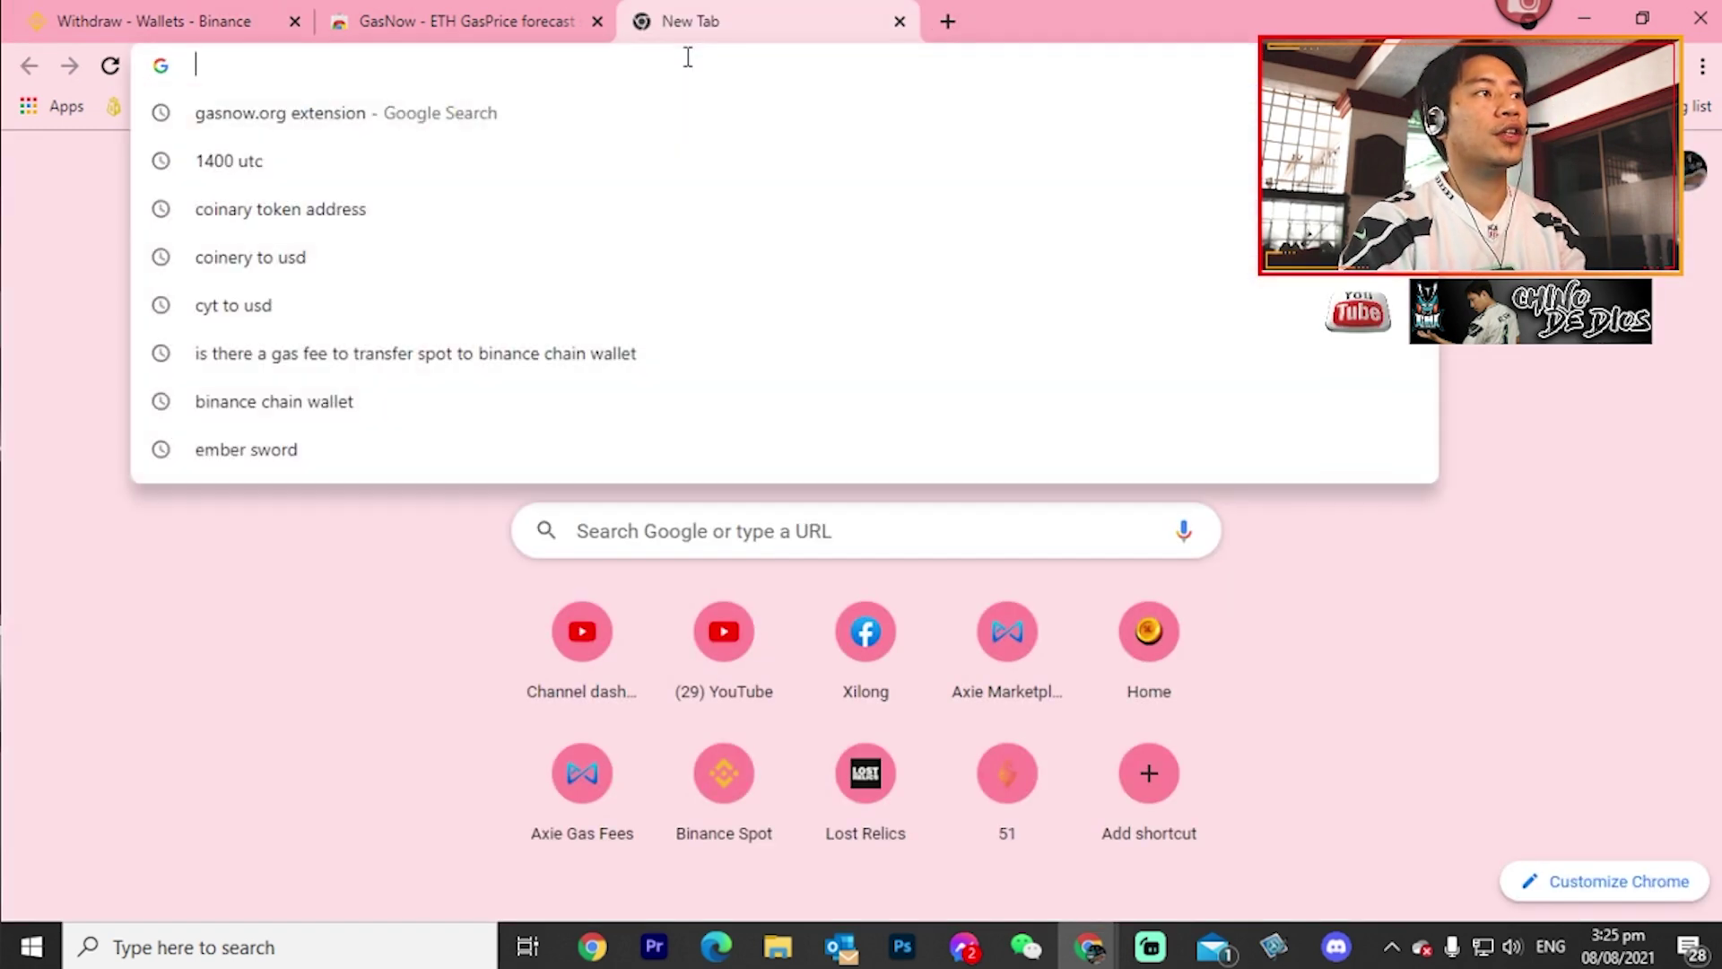
pyautogui.write('dragon')
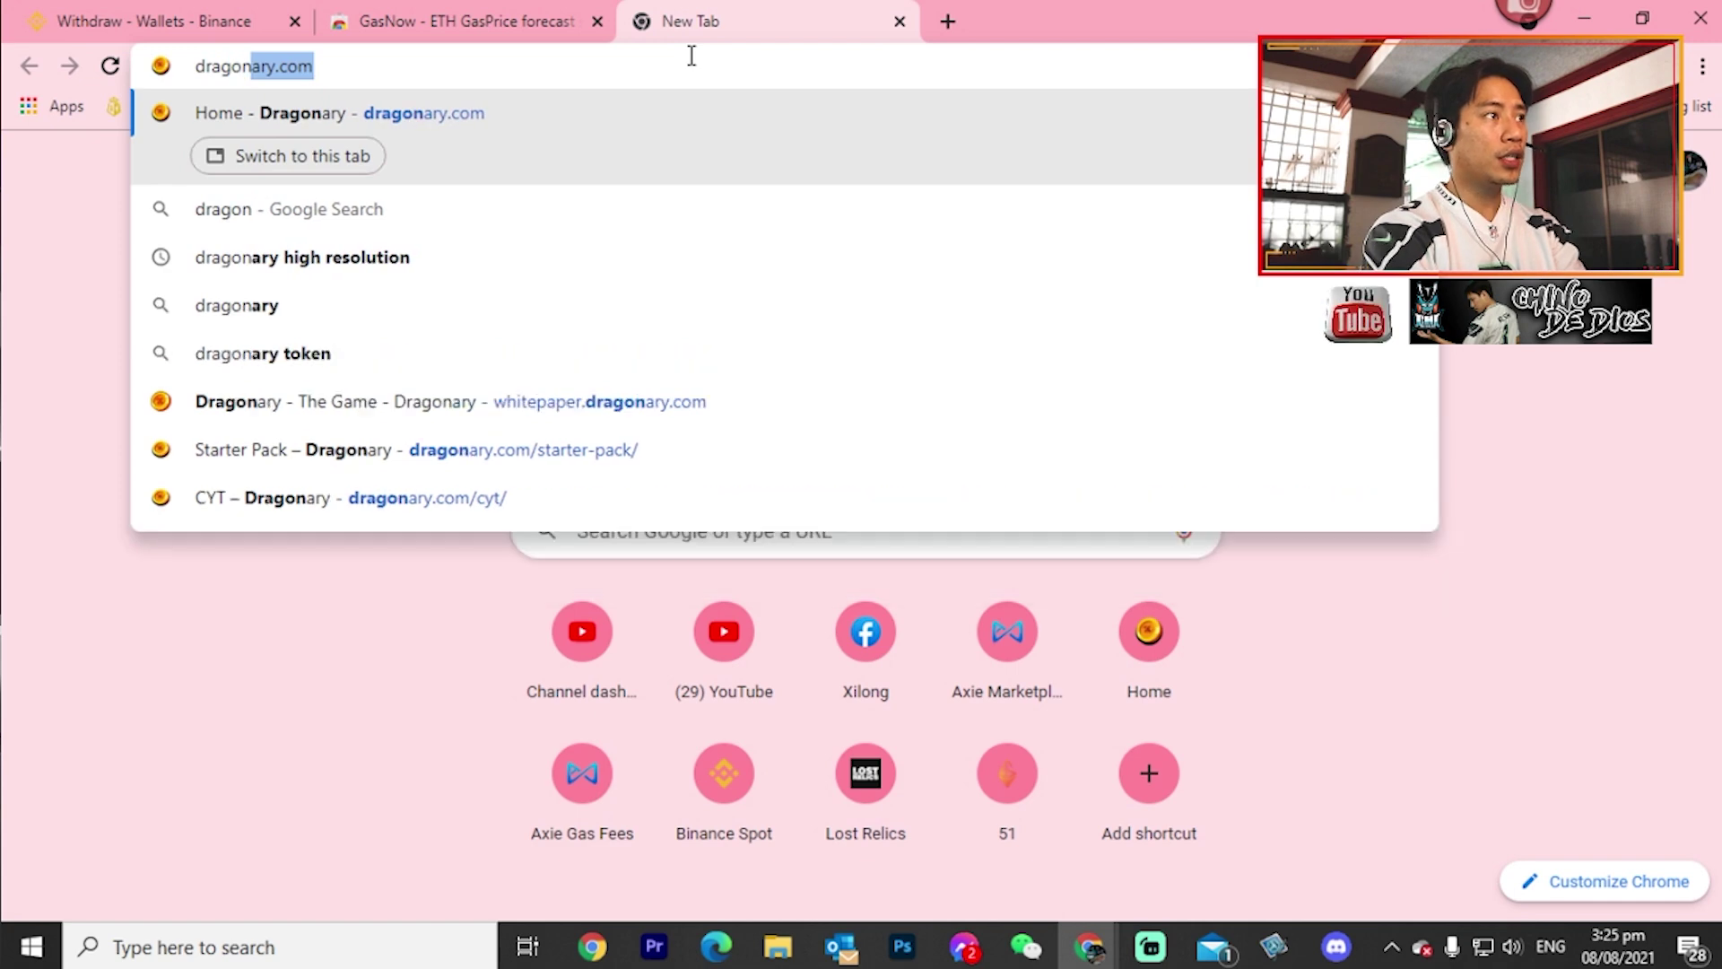
pyautogui.press('Return')
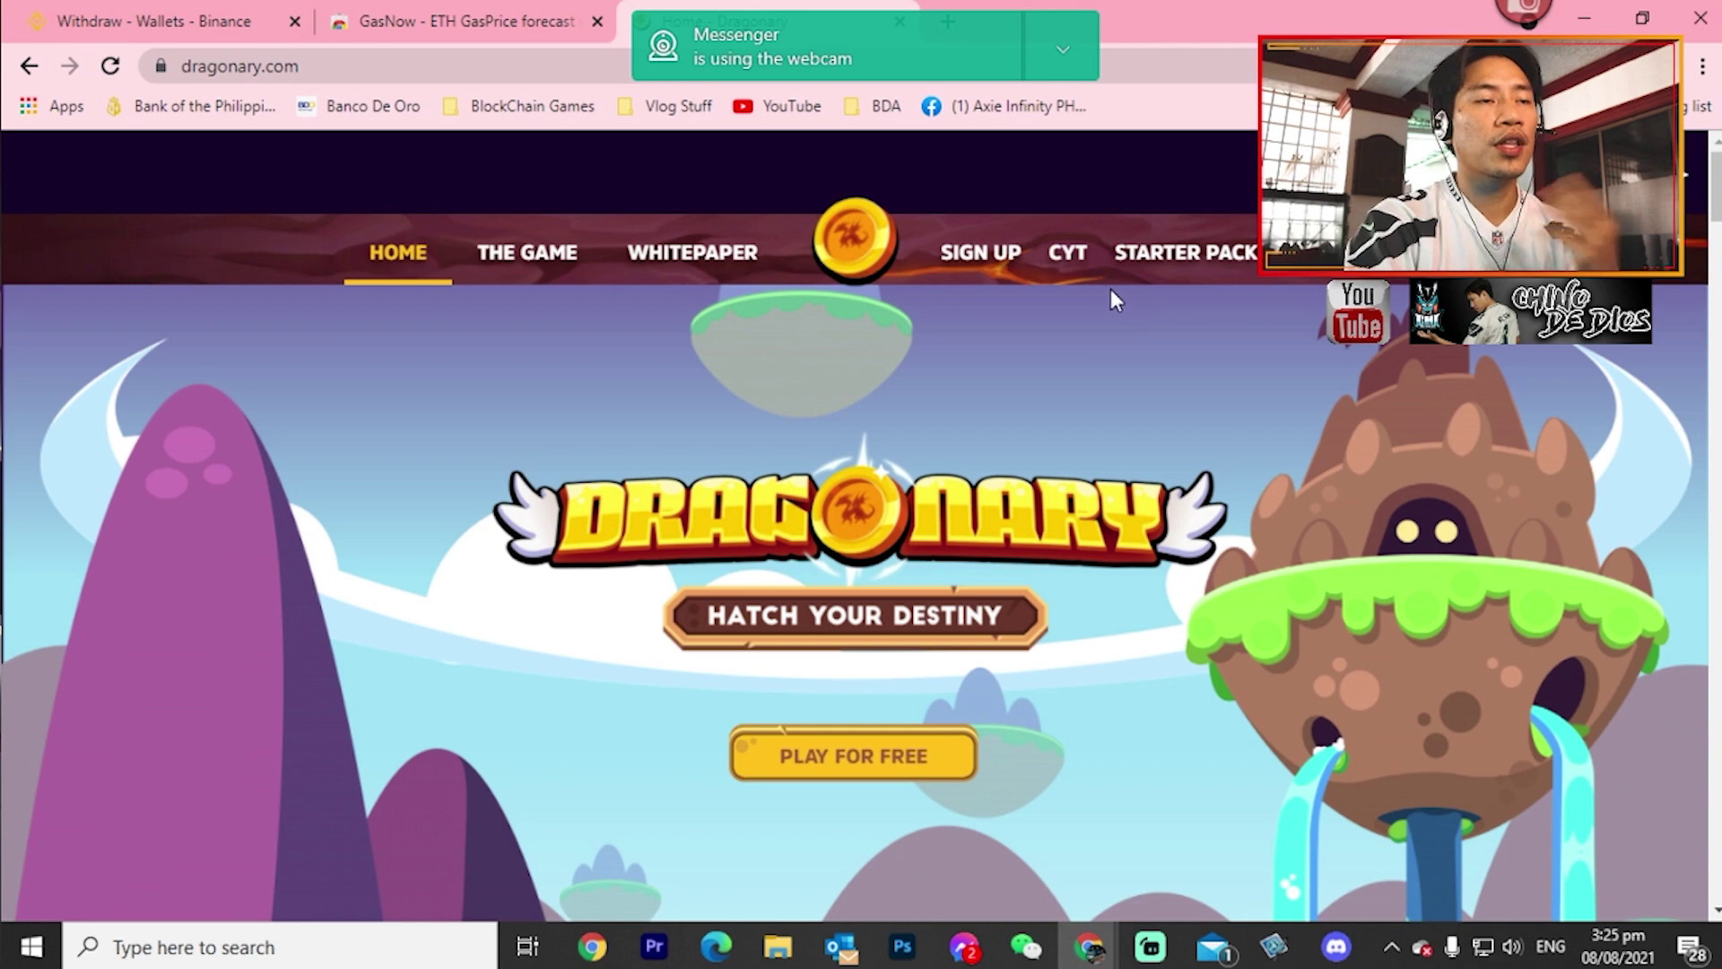
pyautogui.click(887, 756)
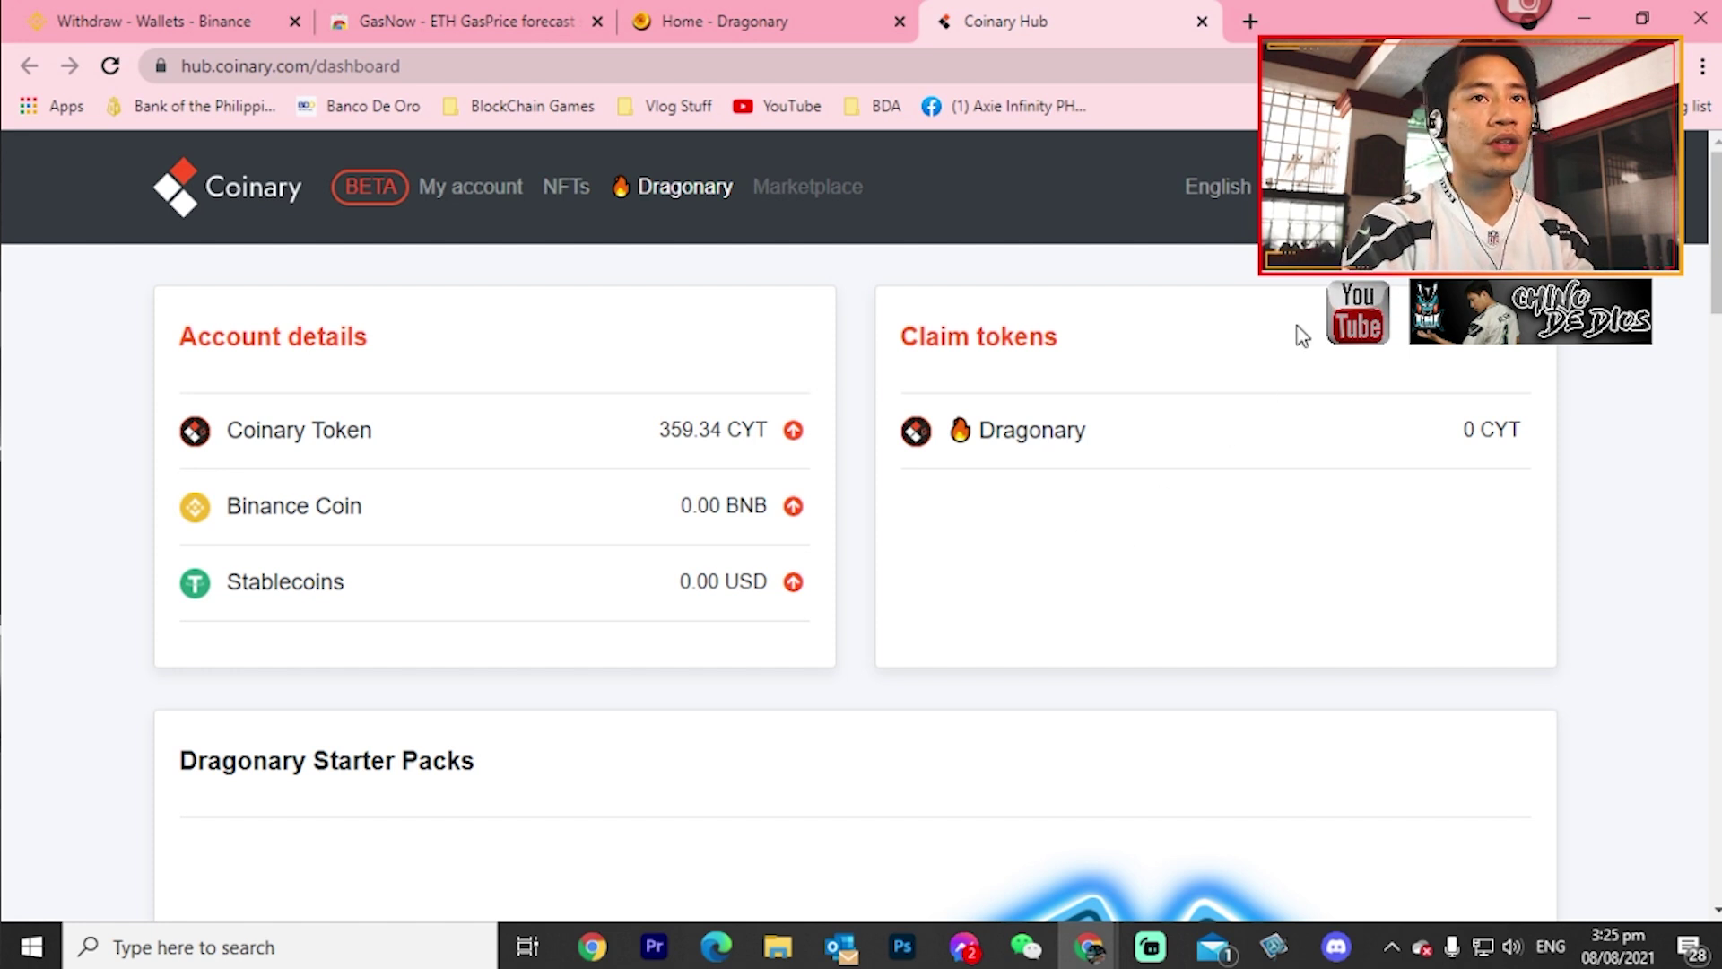
# - Copy the CYT BEP20 deposit address and close the deposit panel
pyautogui.click(1300, 187)
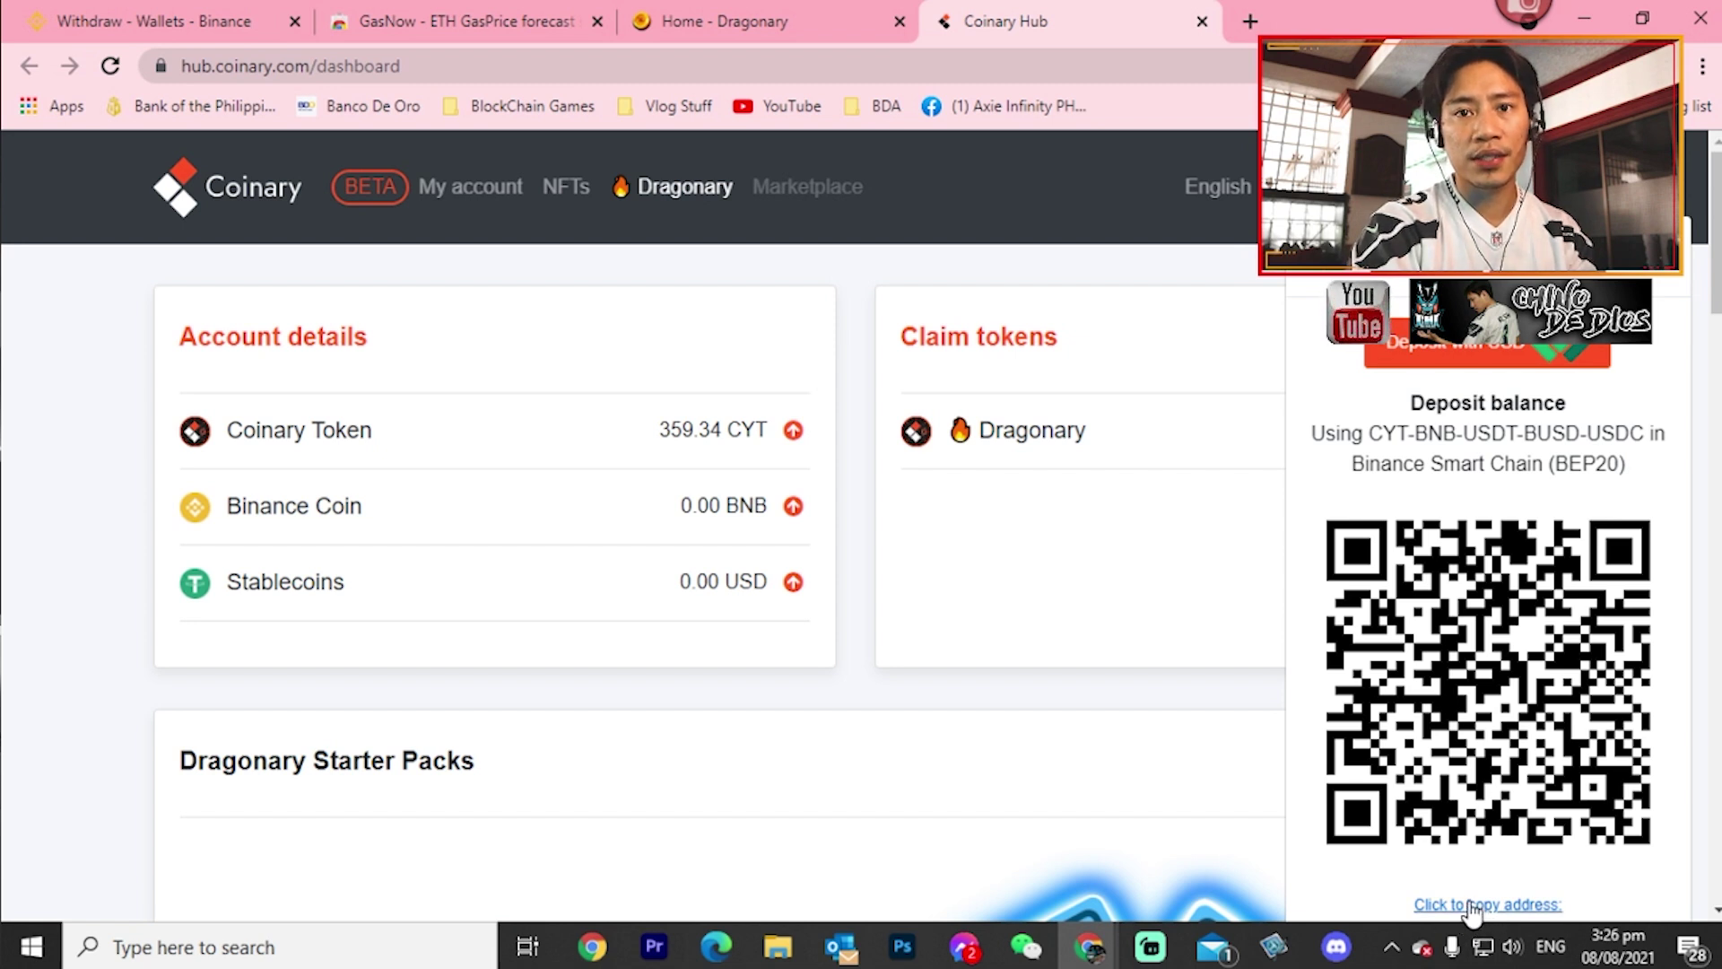
pyautogui.click(1475, 905)
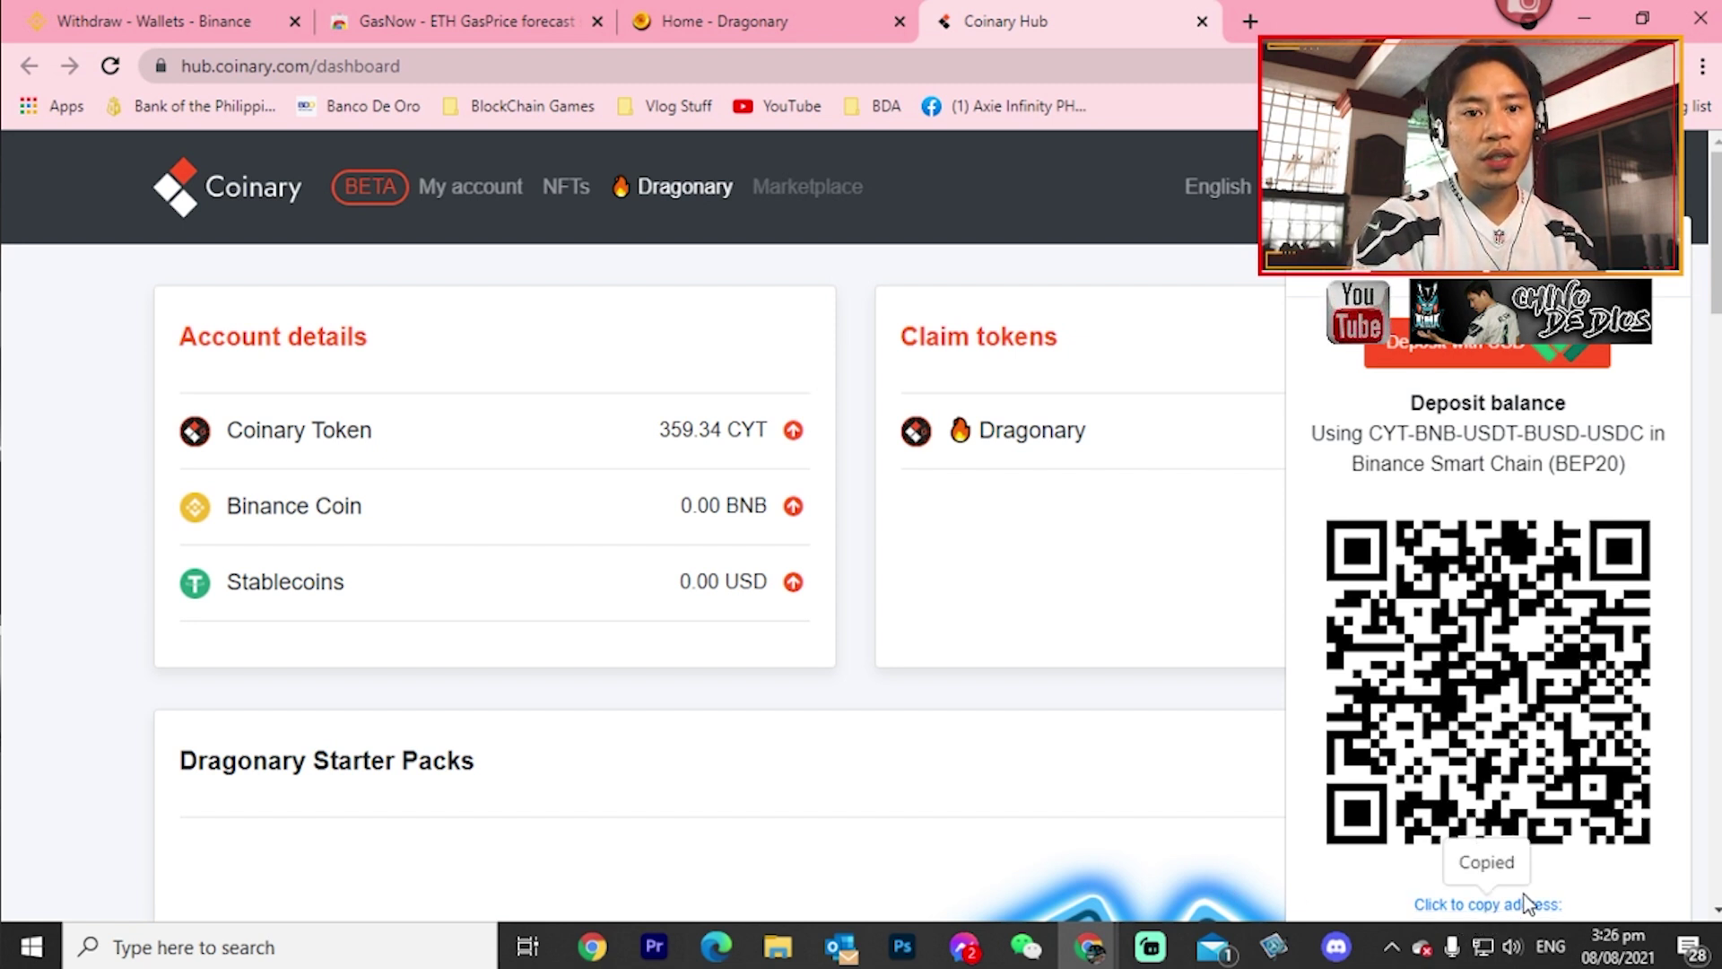
pyautogui.click(1134, 861)
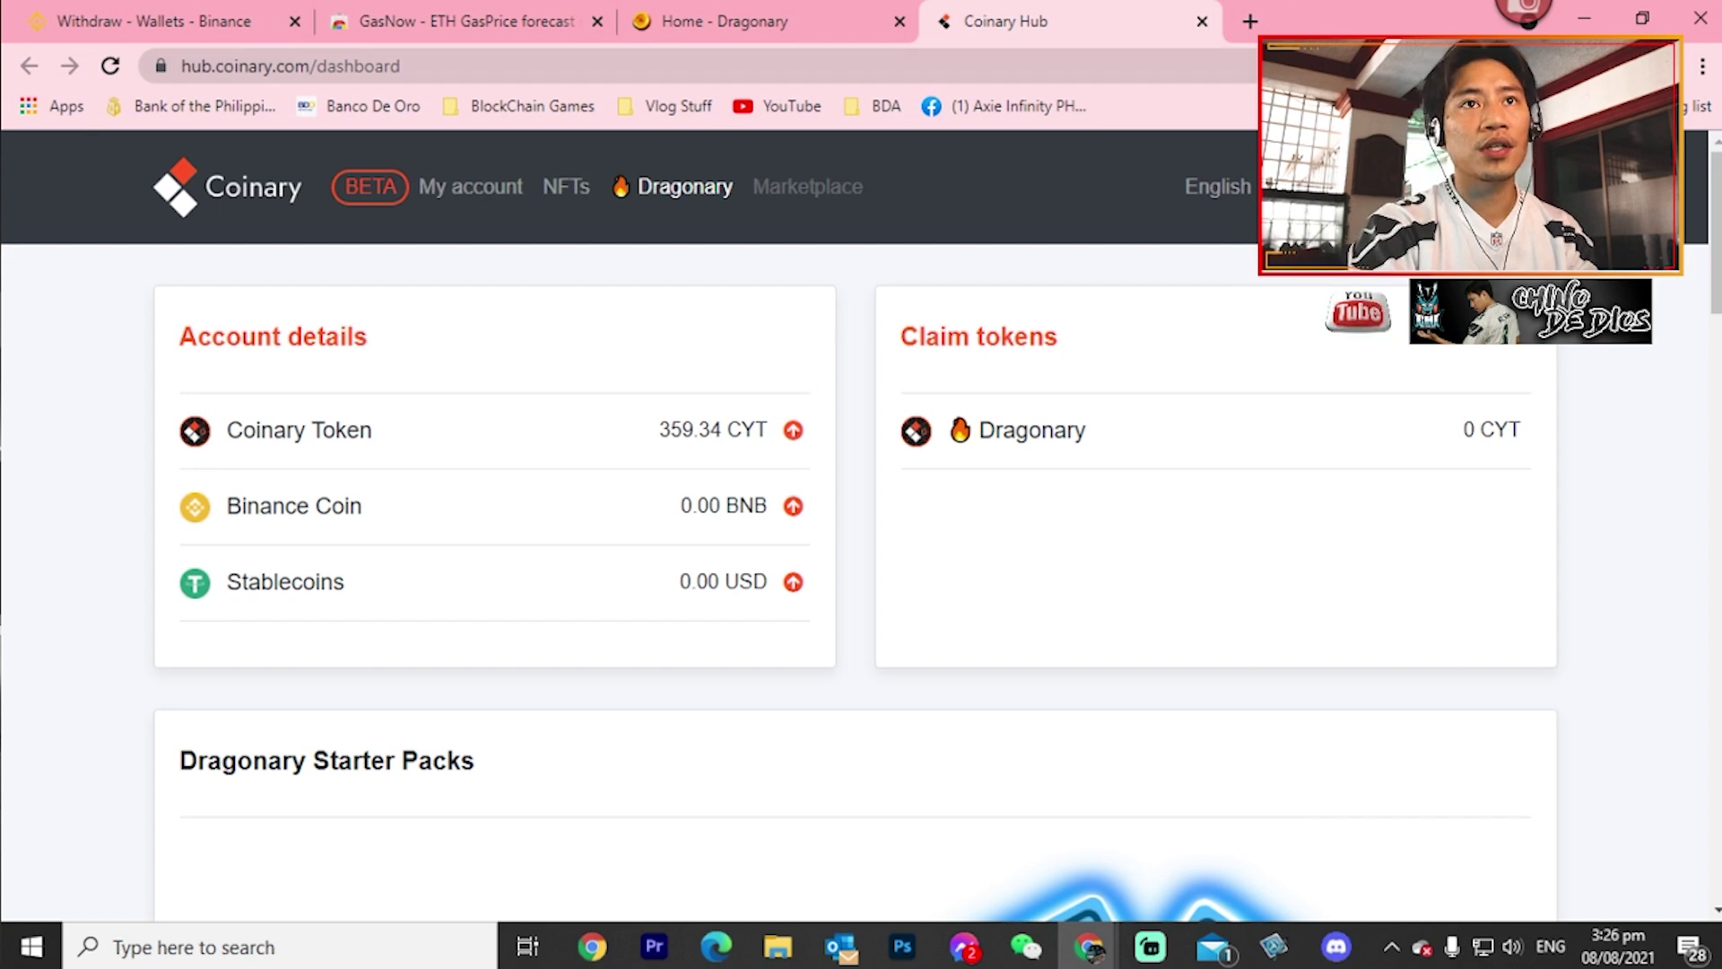
# - Draft a MetaMask CYT send to the pasted Coinary deposit address, check gas, then cancel and close
pyautogui.click(1458, 65)
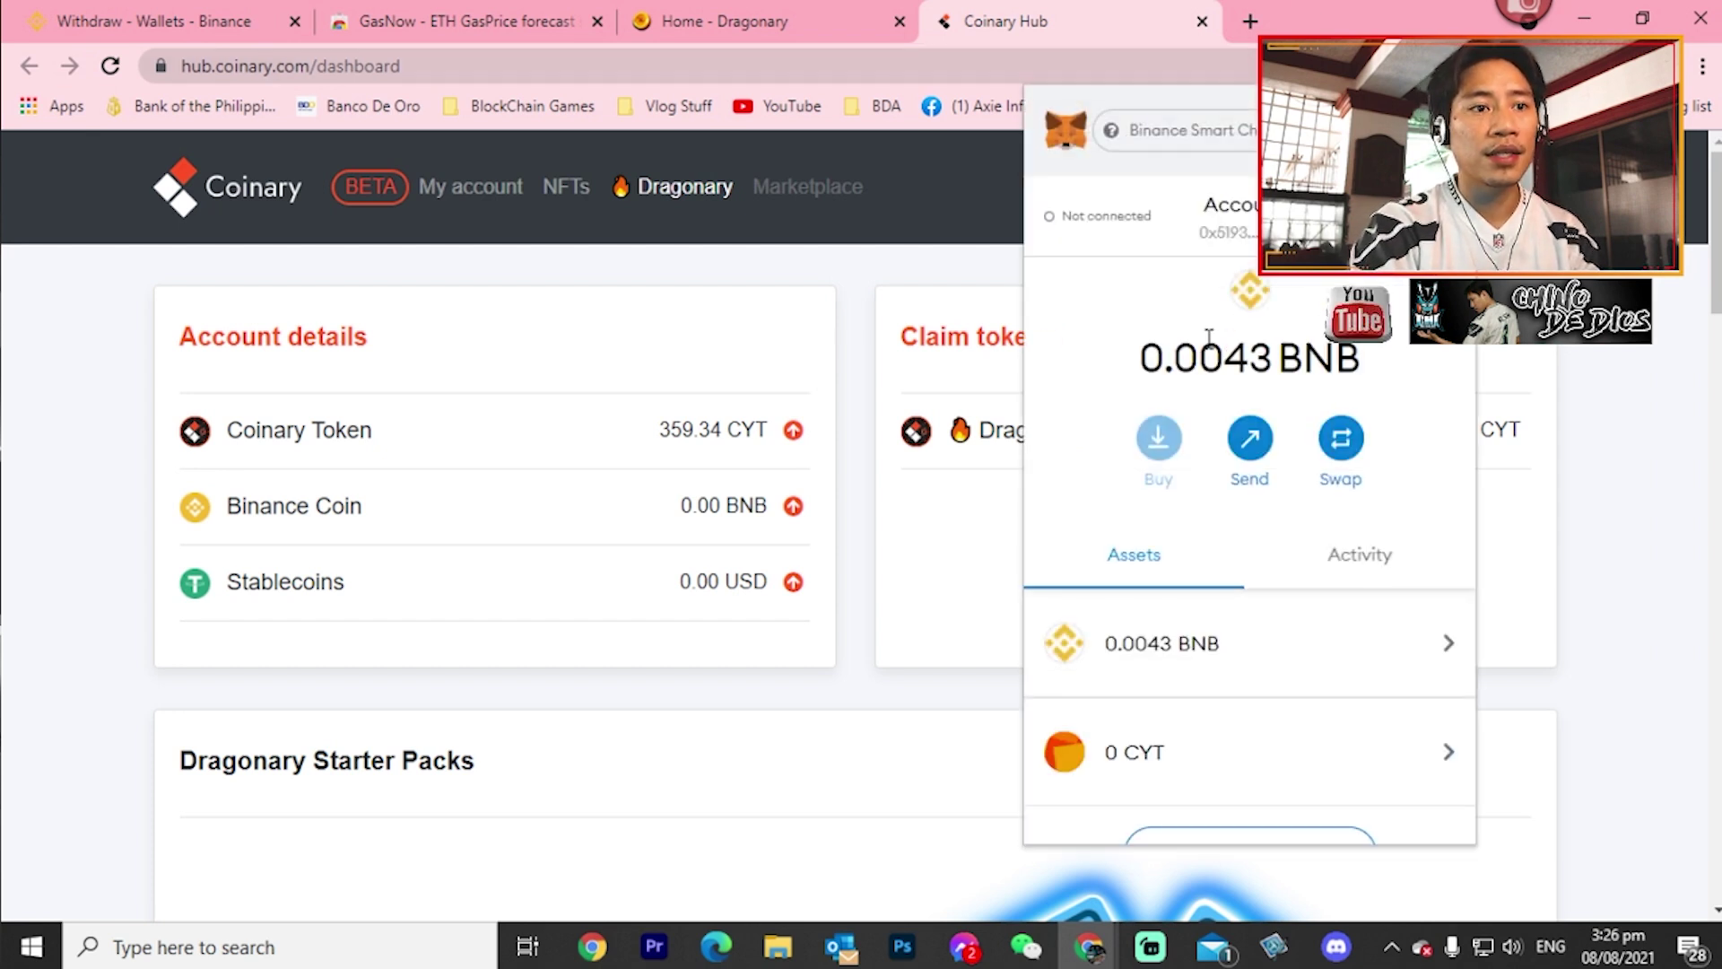
pyautogui.click(1248, 444)
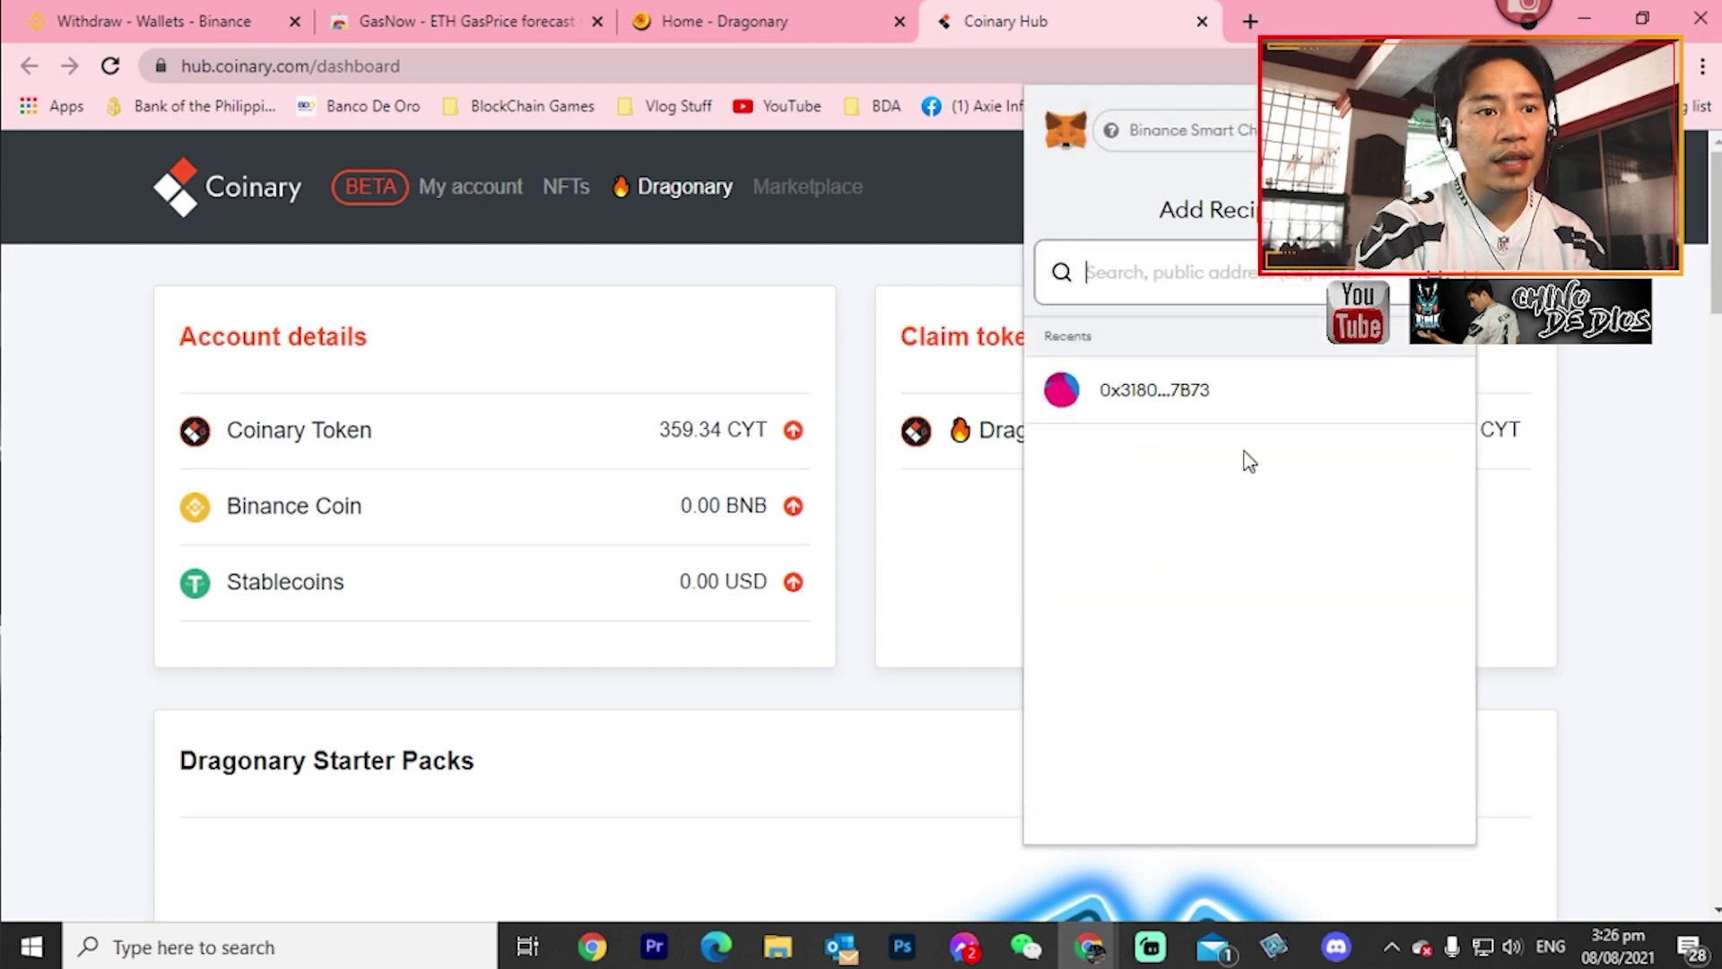
pyautogui.hotkey('ctrl', 'v')
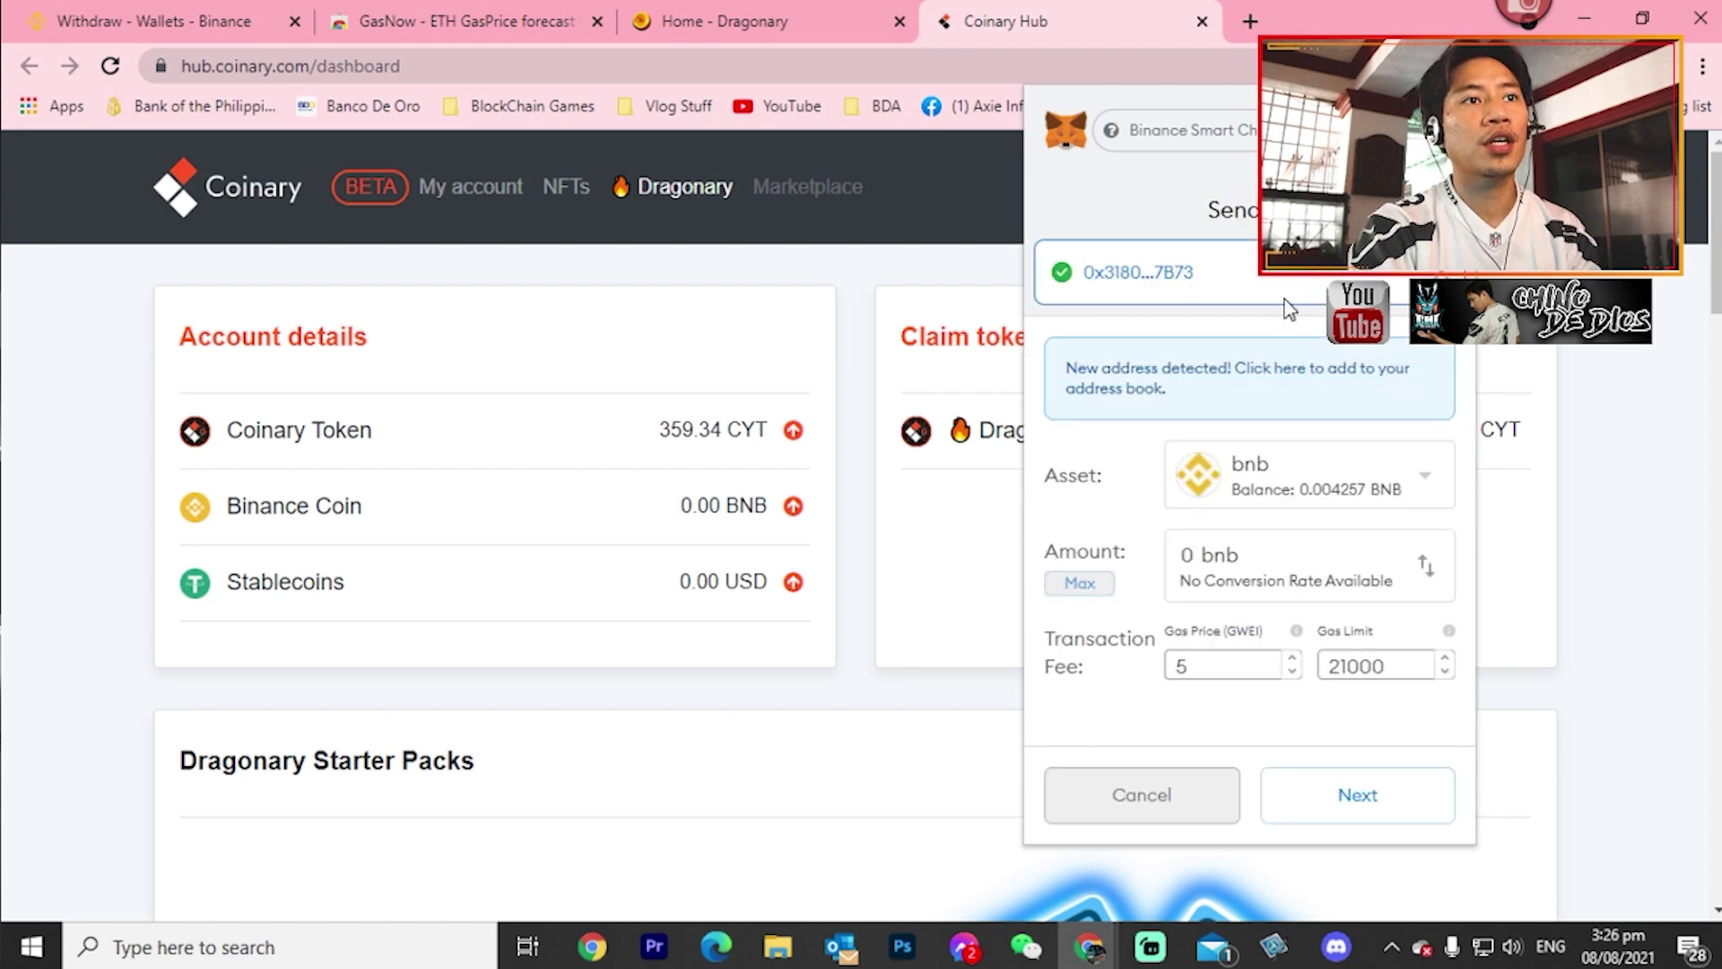
pyautogui.click(1281, 468)
pyautogui.click(1255, 637)
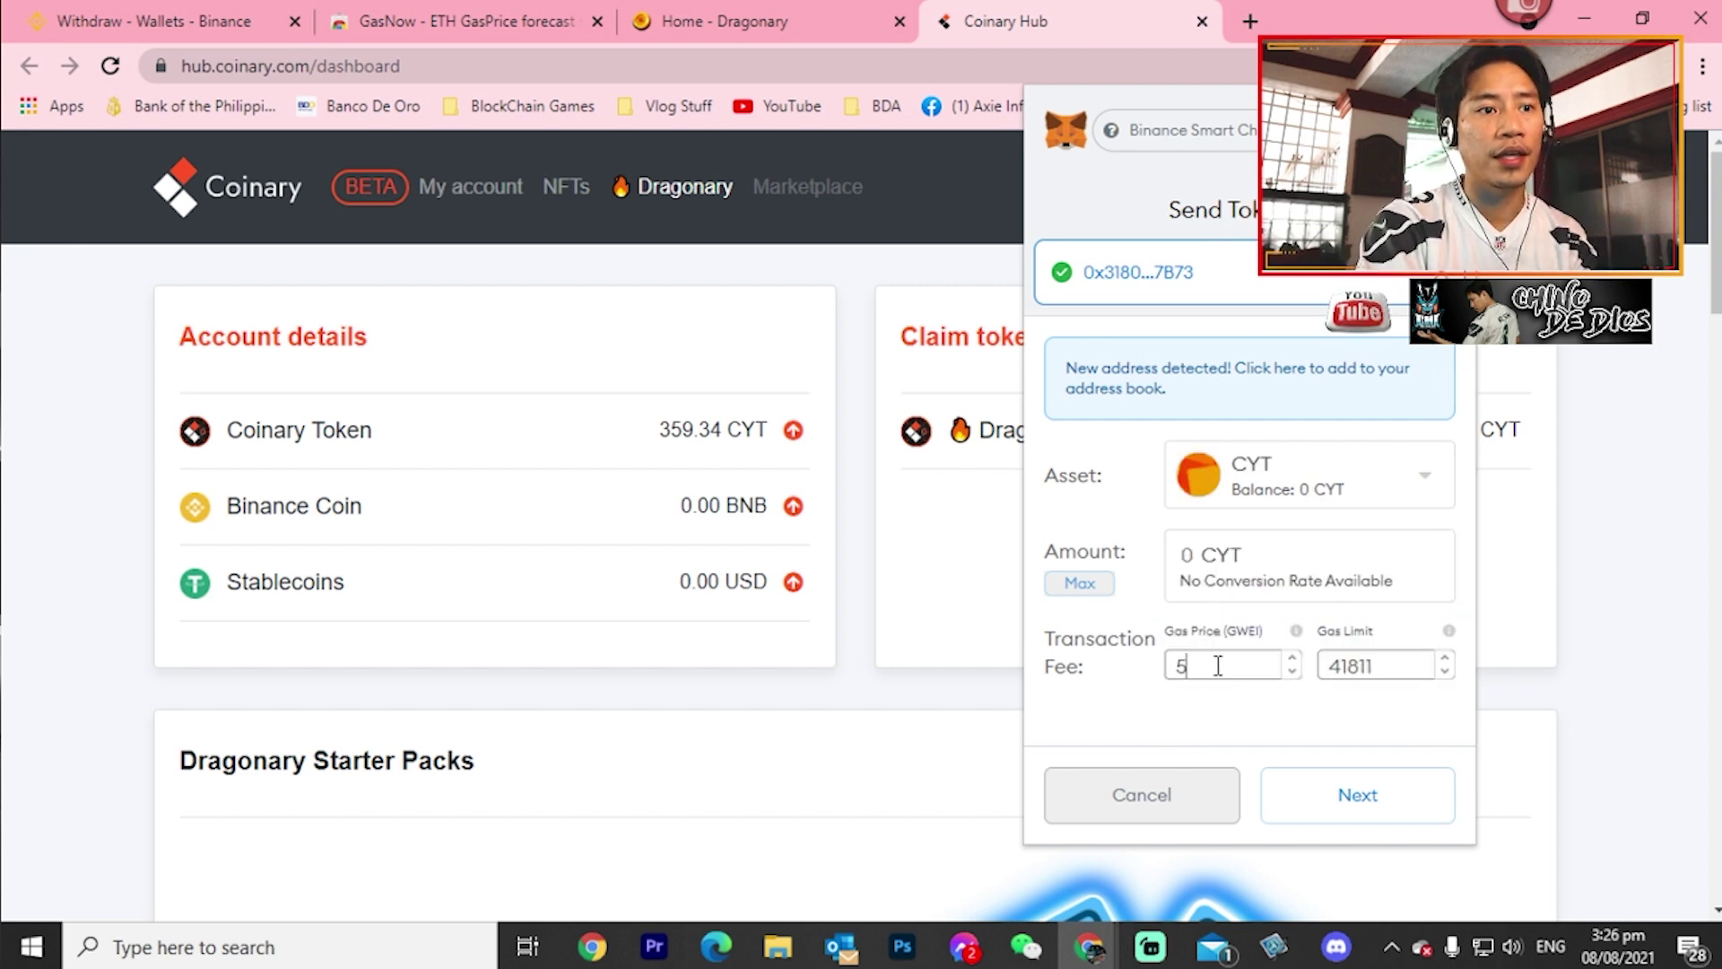
pyautogui.moveTo(1214, 664); pyautogui.dragTo(1172, 664)
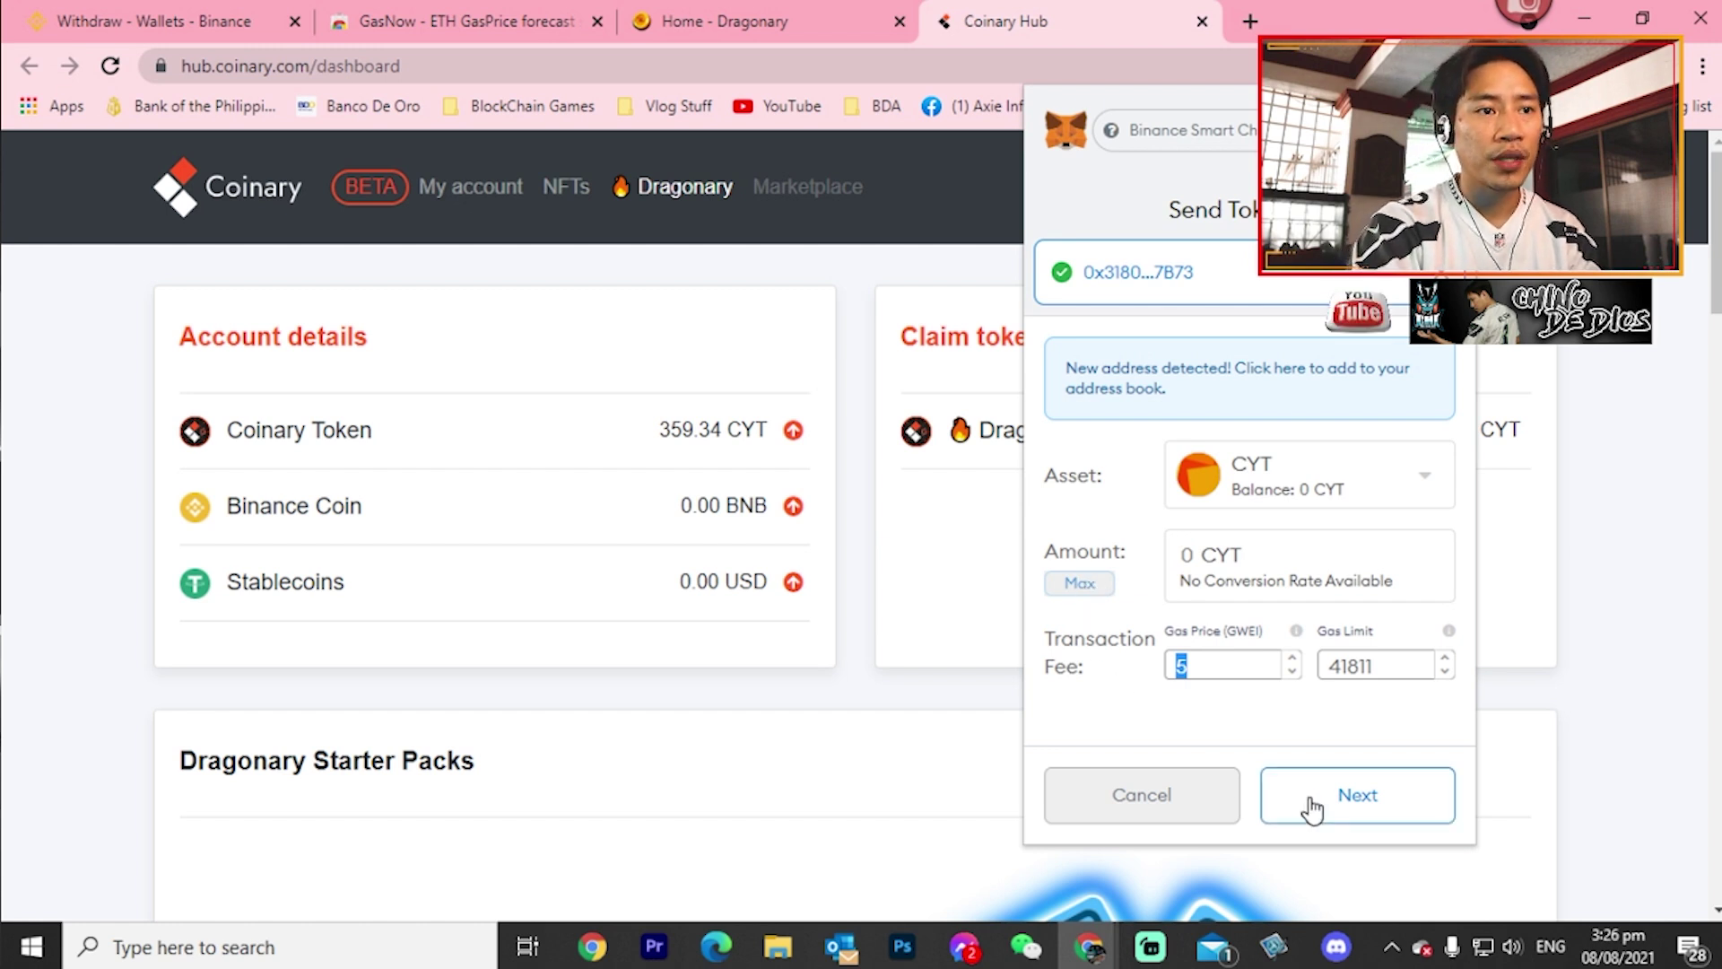
pyautogui.click(1193, 800)
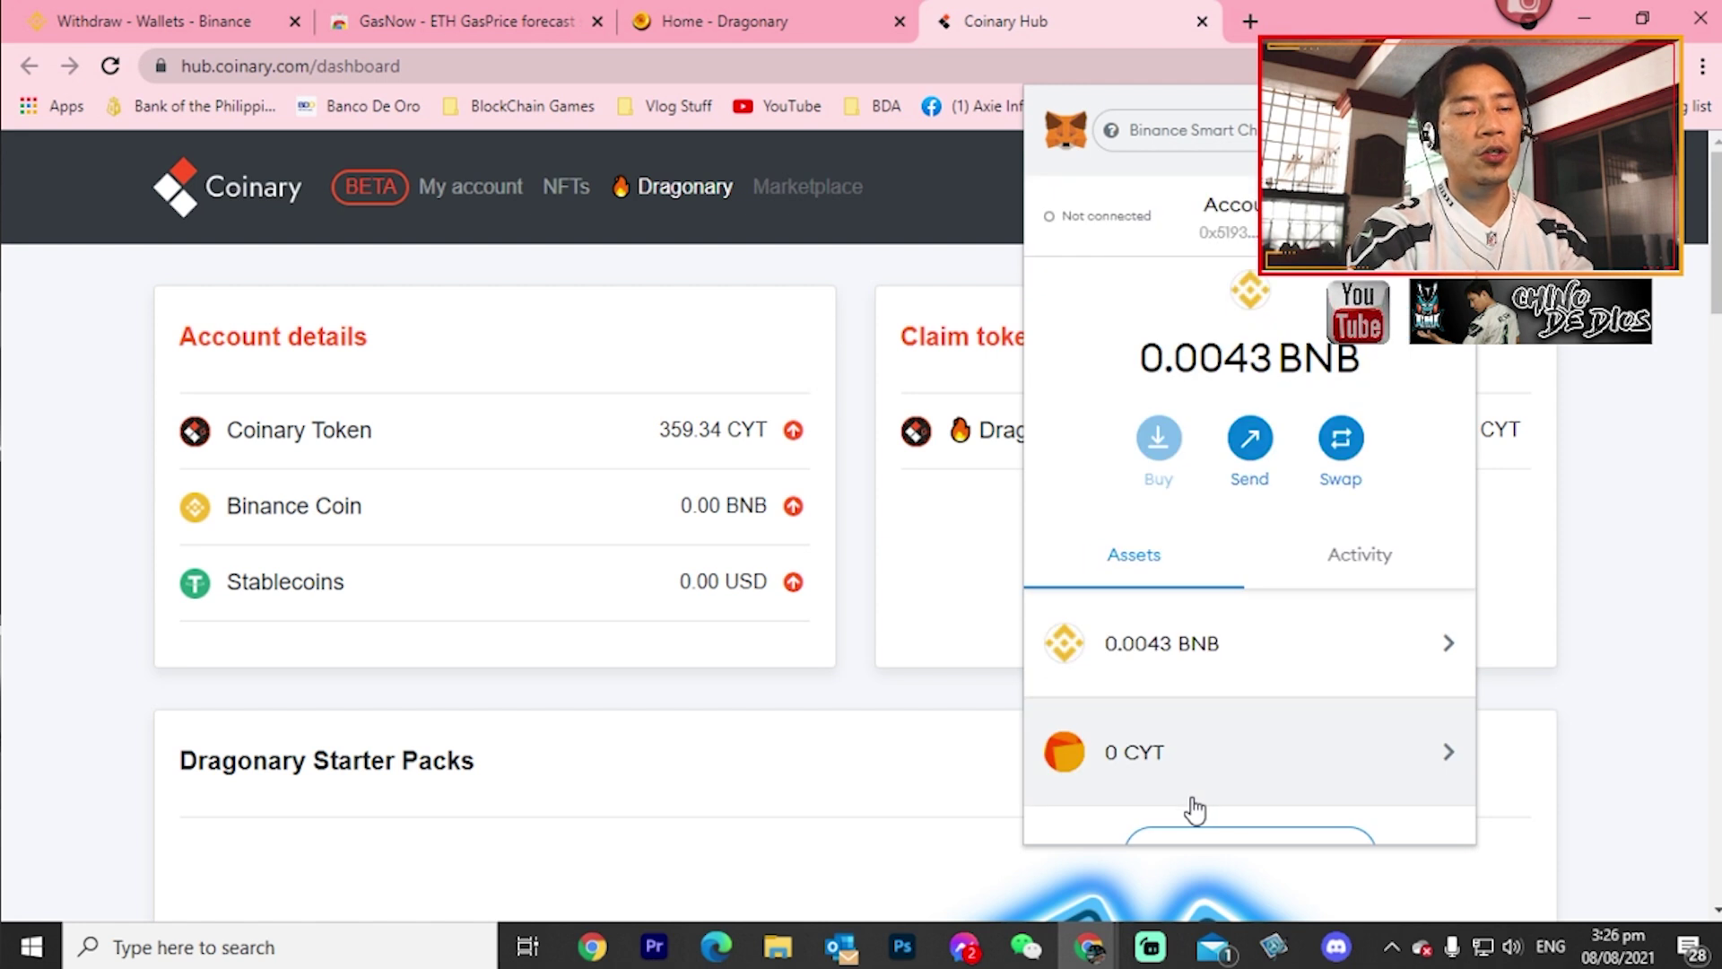
pyautogui.press('Escape')
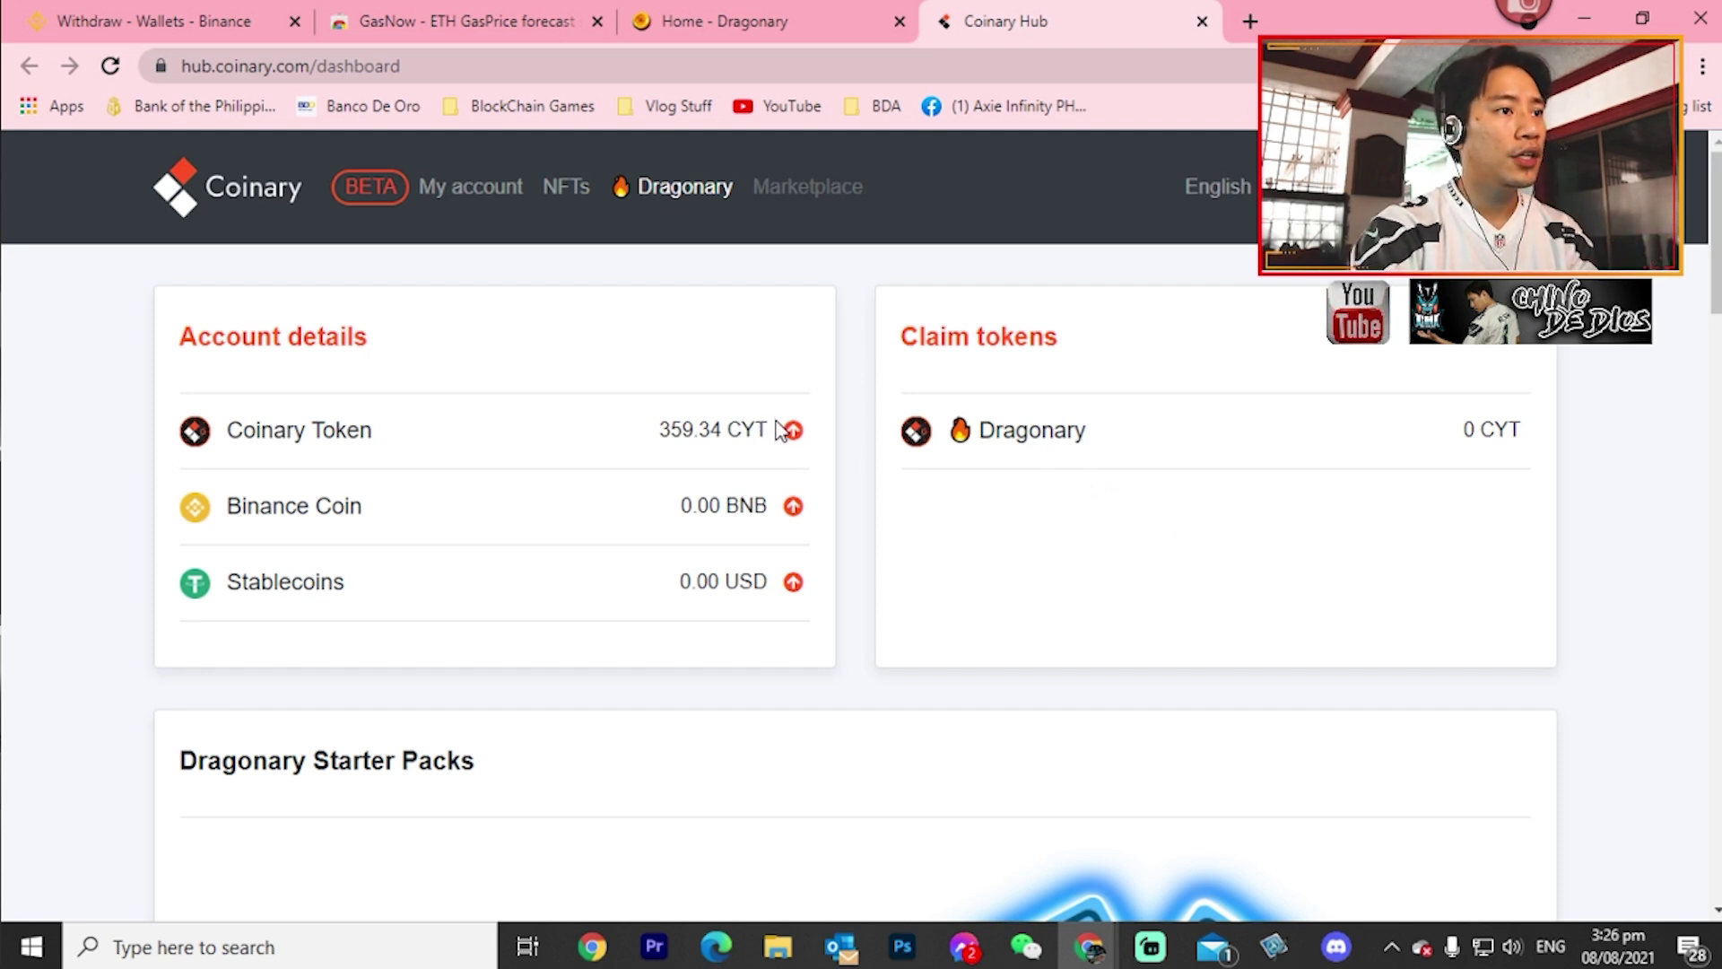
pyautogui.moveTo(783, 431); pyautogui.dragTo(225, 448)
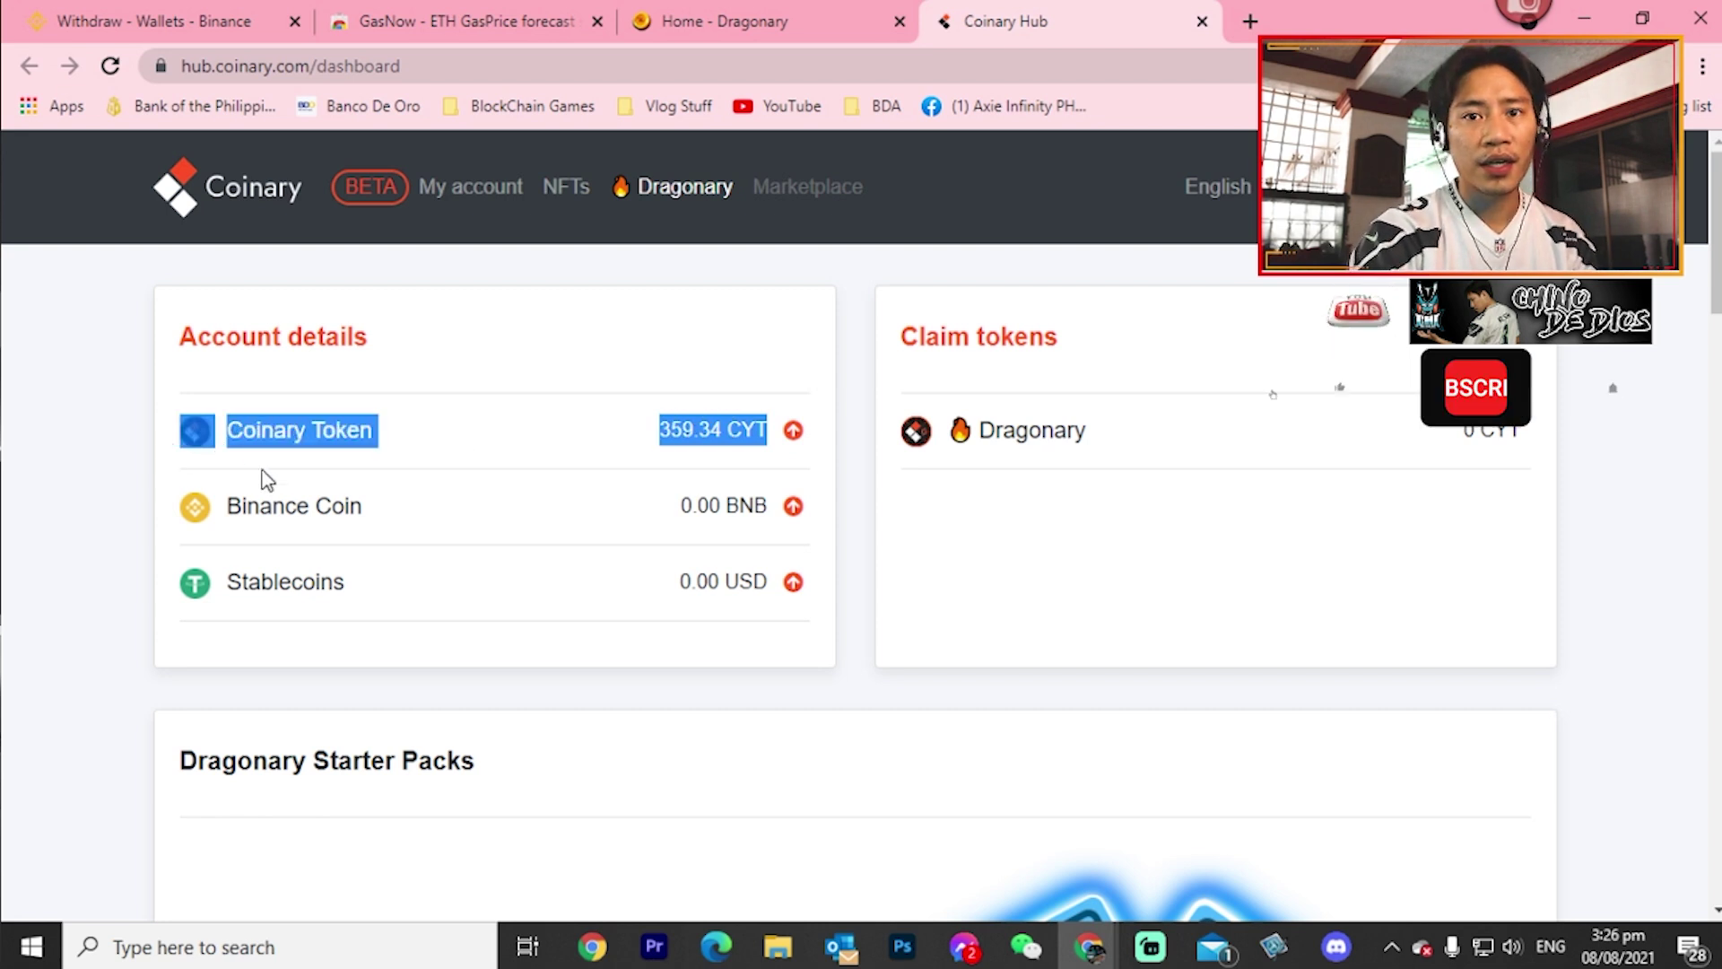
pyautogui.click(468, 516)
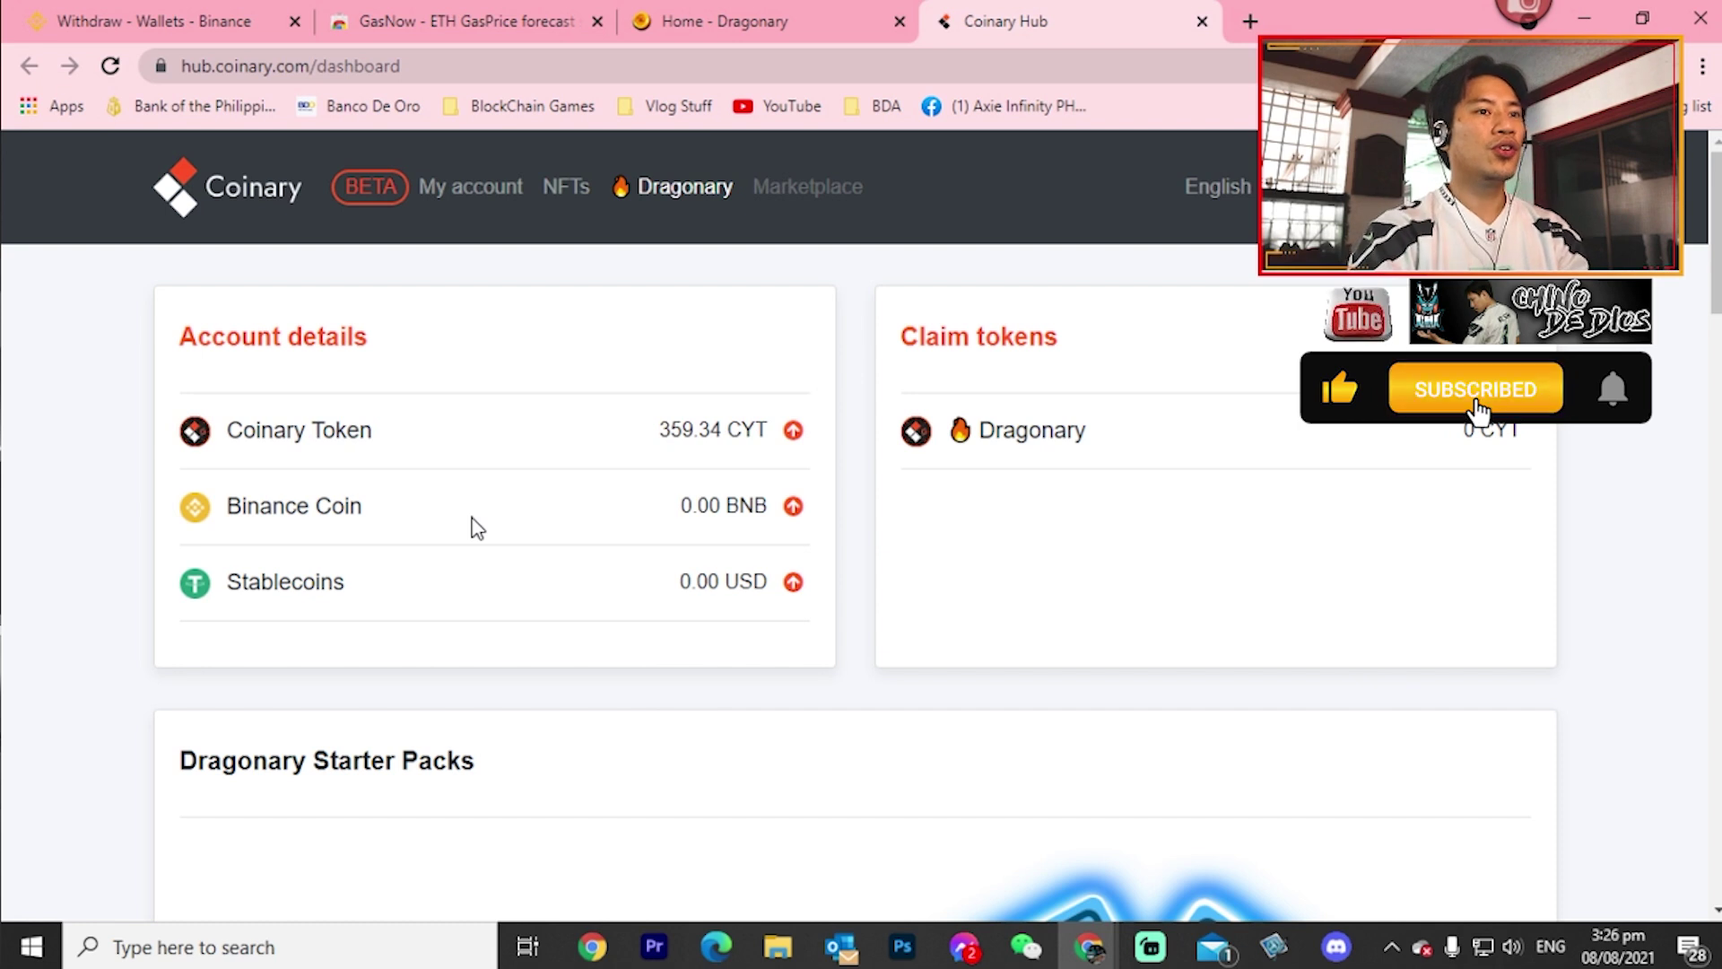